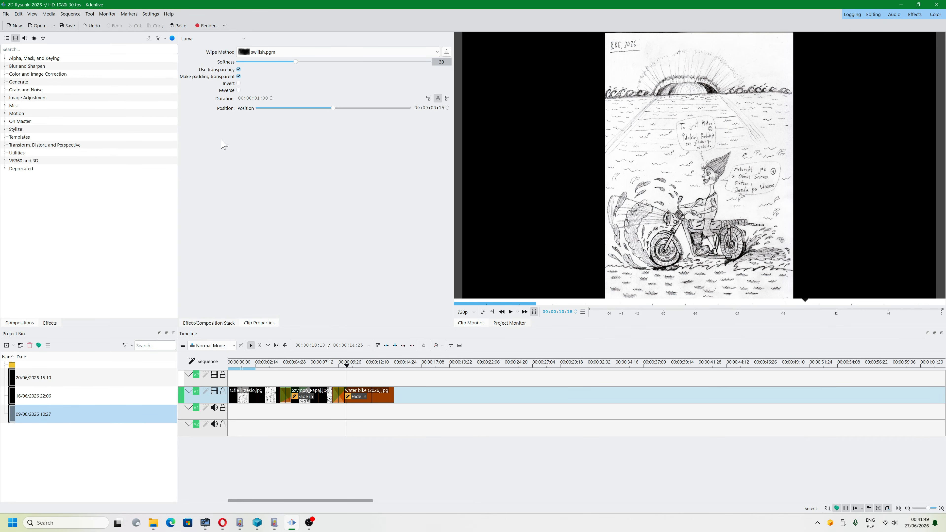
pyautogui.click(171, 14)
pyautogui.click(192, 90)
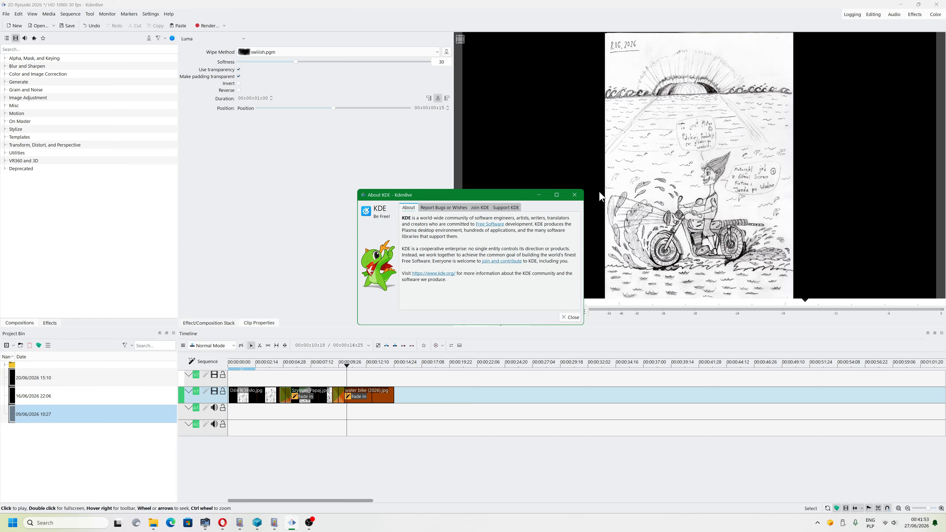
pyautogui.click(574, 194)
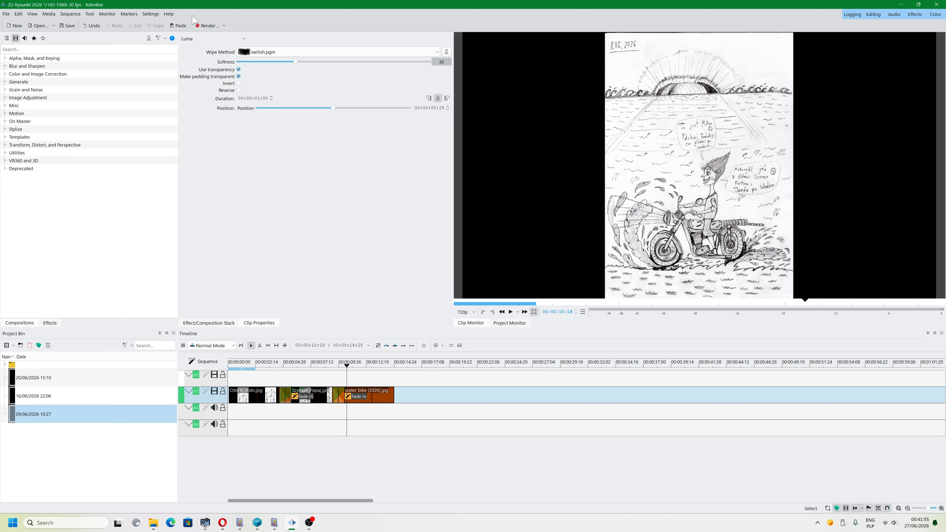
# Check the Kdenlive version and its component details in the program's about information, and close it.
pyautogui.click(168, 14)
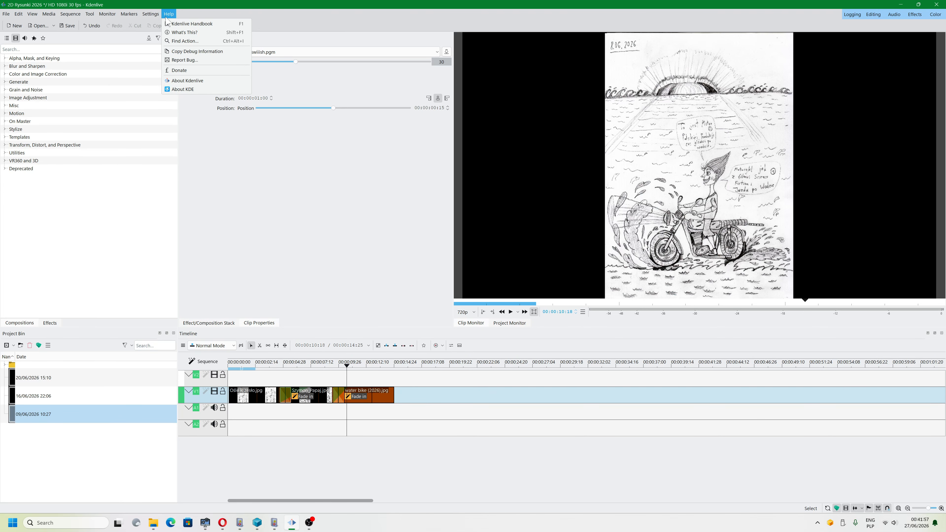
pyautogui.click(186, 81)
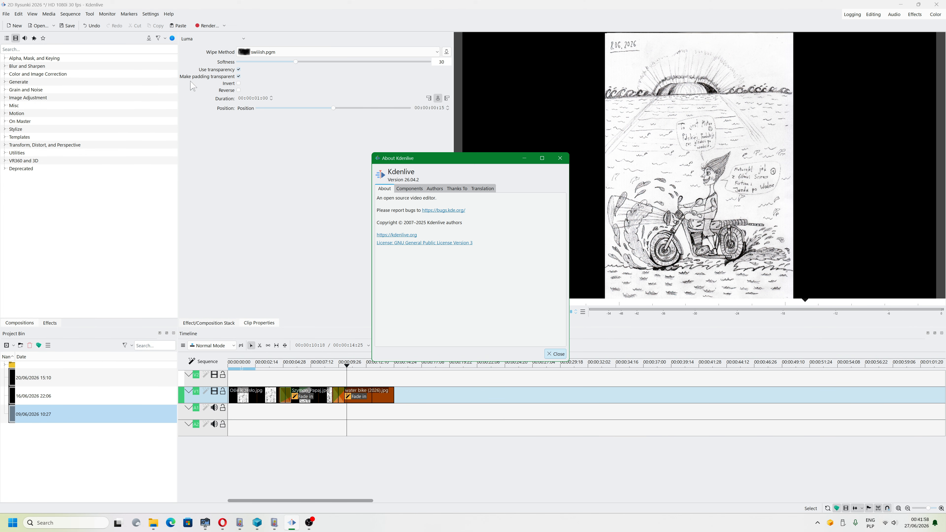
pyautogui.click(412, 189)
pyautogui.click(385, 189)
pyautogui.click(559, 158)
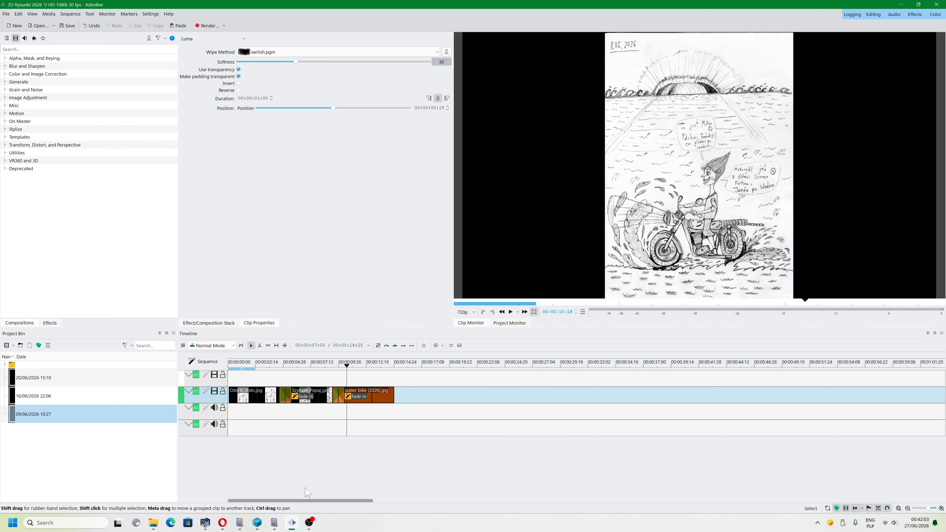
# Switch to the Opera browser and download horiz_paint_brush.pgm of Horizontal Paint Brush Wipe from the KDE Store's Kdenlive Lumas category.
pyautogui.click(222, 522)
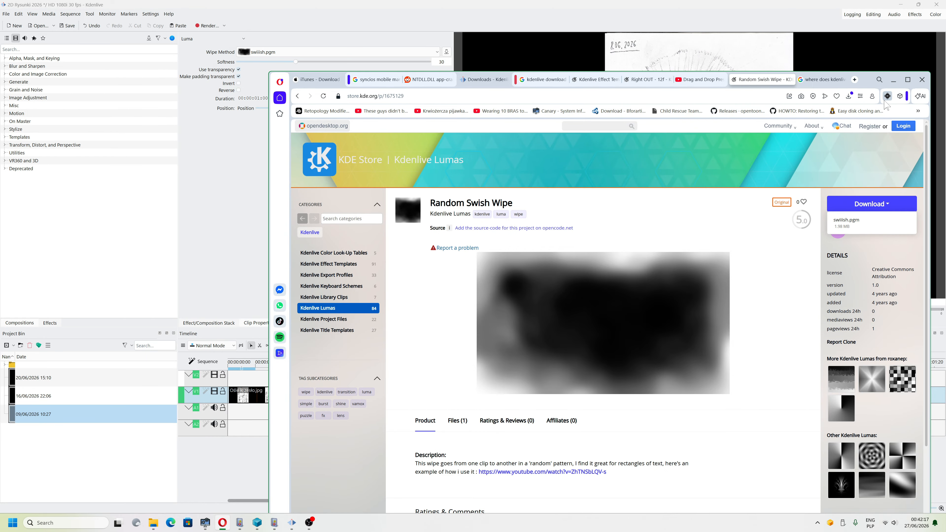
pyautogui.click(330, 309)
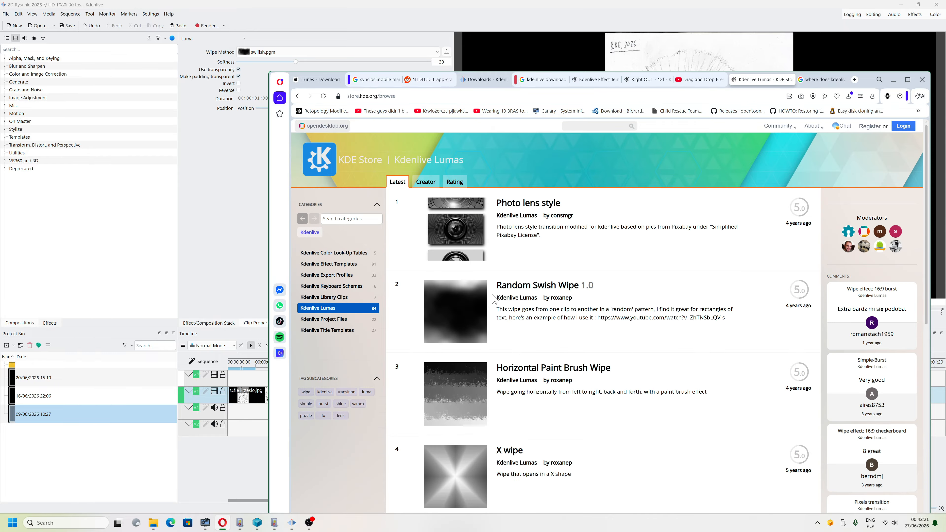
pyautogui.scroll(-3, 492, 298)
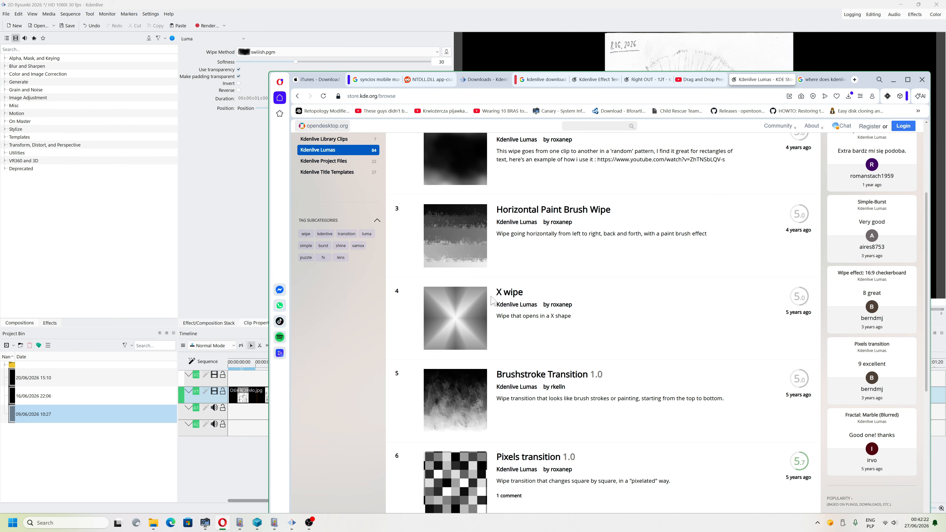
pyautogui.click(535, 216)
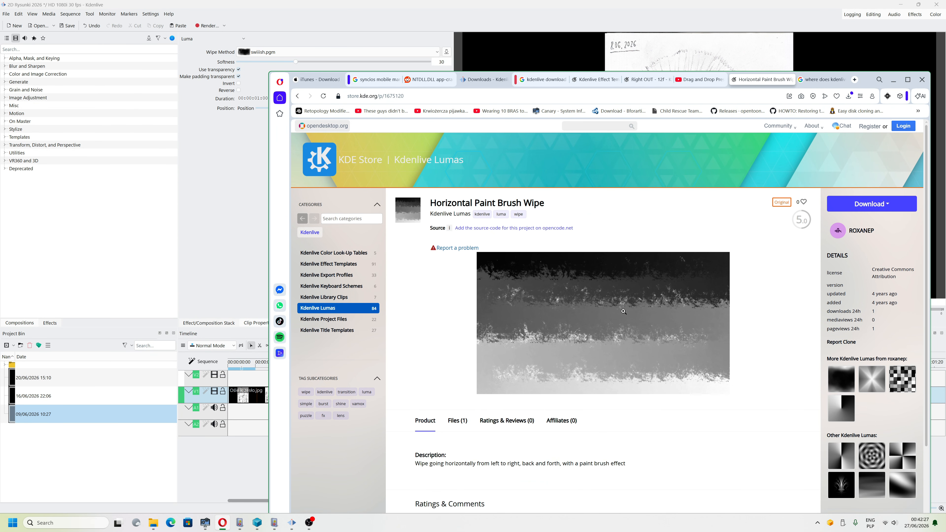
pyautogui.click(869, 205)
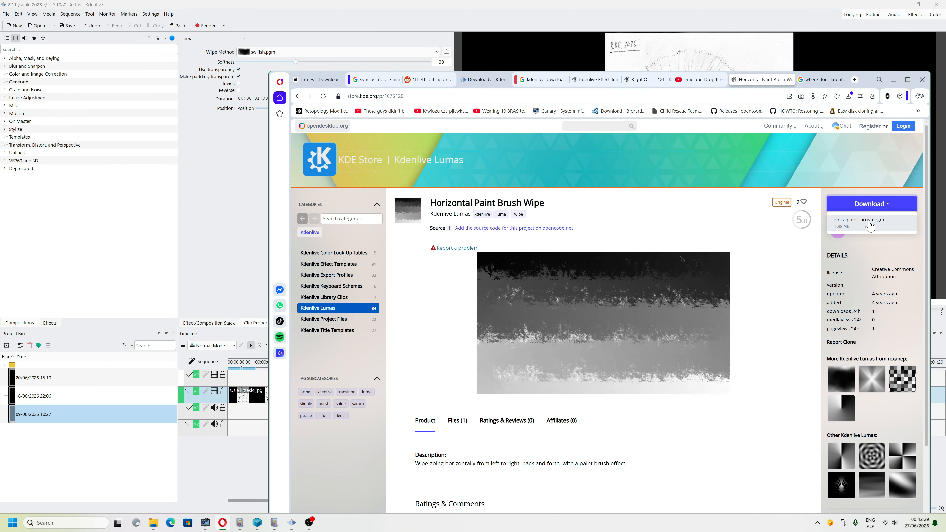
pyautogui.click(869, 224)
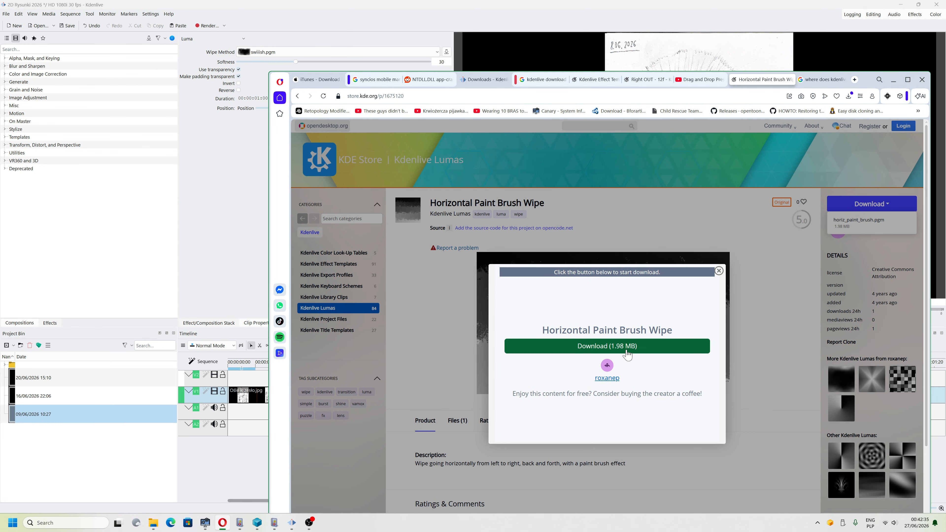
pyautogui.click(628, 354)
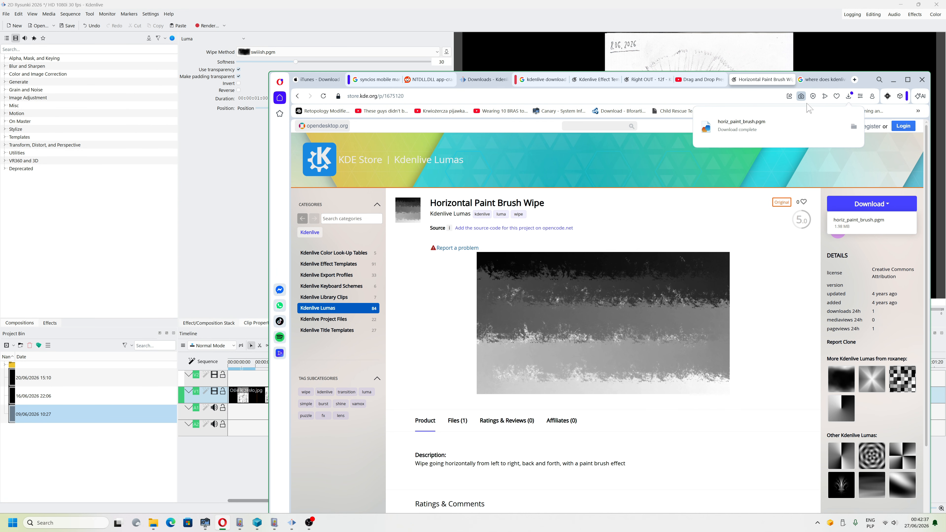
# Switch back to Kdenlive, open the window for downloading new effects and look through the listed effect templates.
pyautogui.click(292, 523)
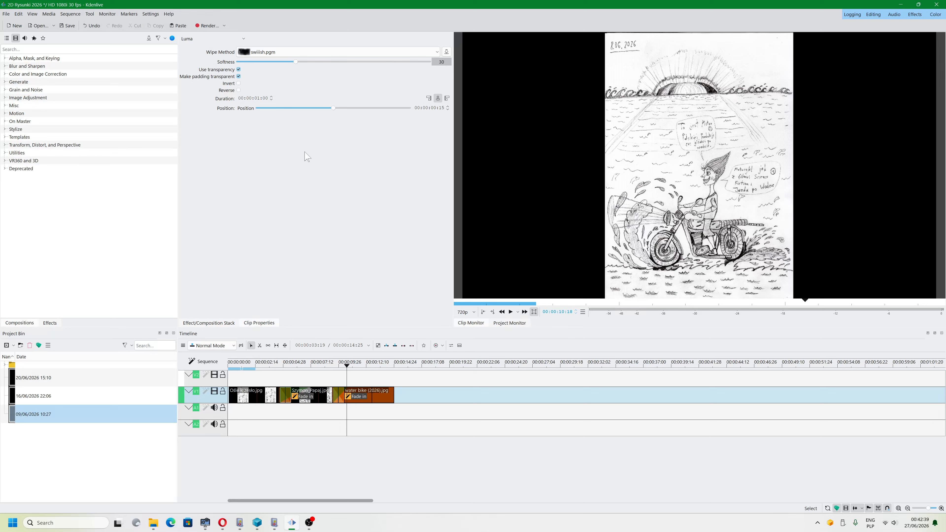
pyautogui.click(149, 39)
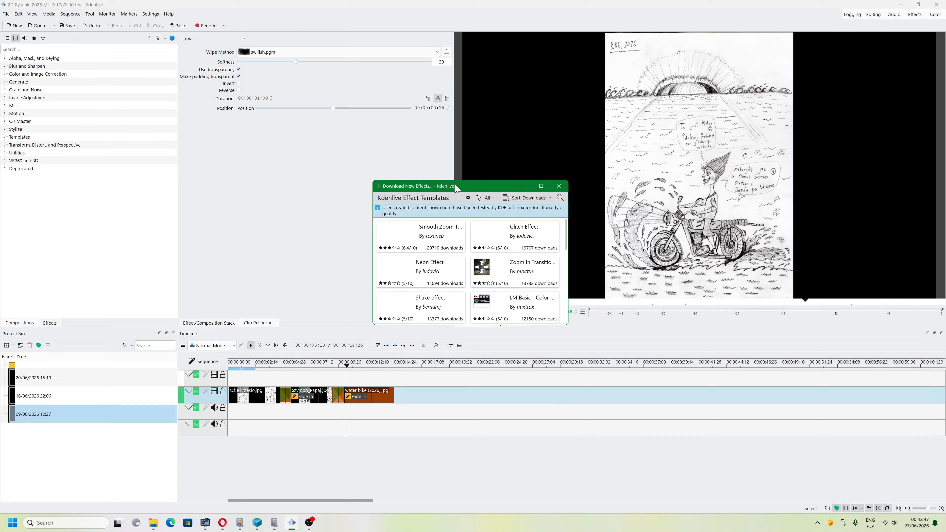
pyautogui.moveTo(456, 188); pyautogui.dragTo(533, 224)
pyautogui.moveTo(622, 275)
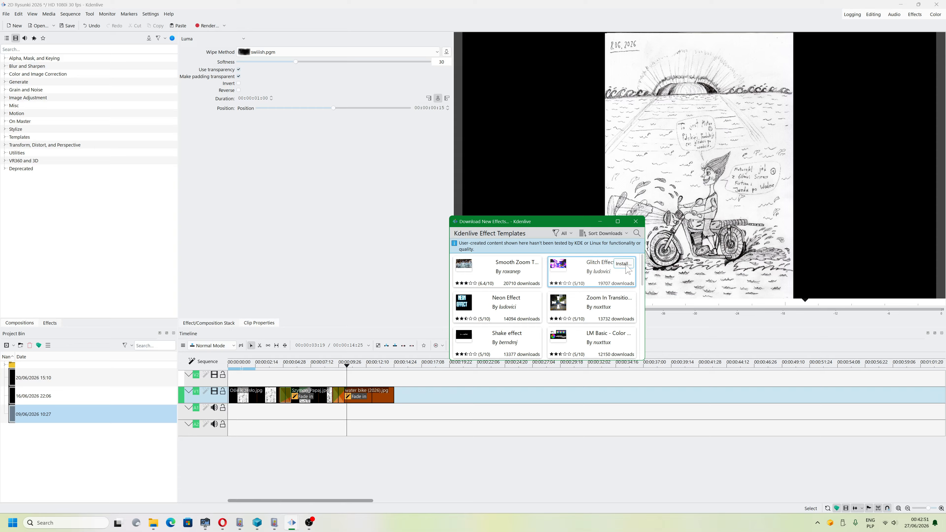
pyautogui.moveTo(628, 304)
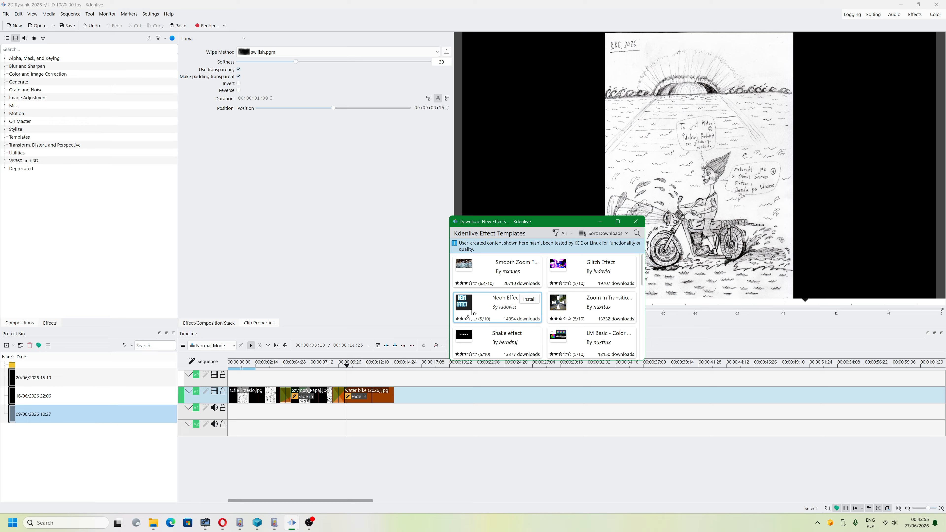
pyautogui.moveTo(523, 270)
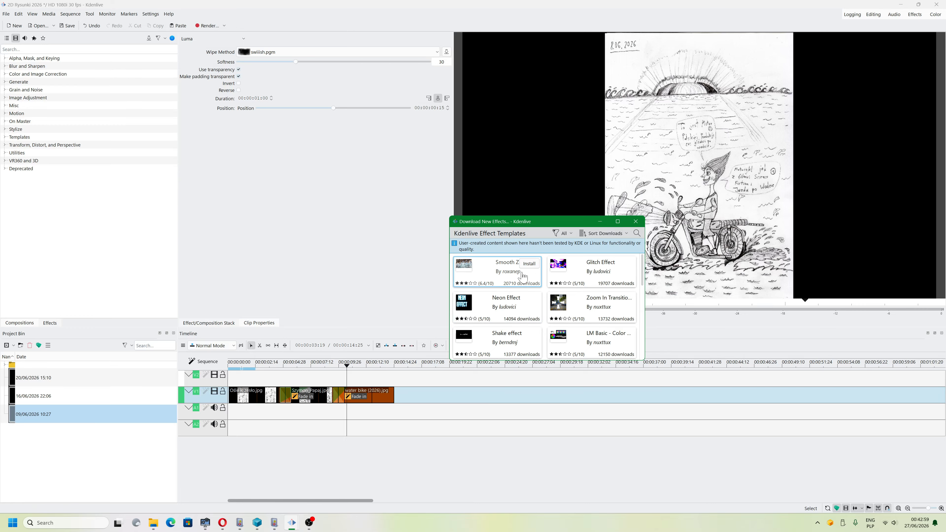
pyautogui.moveTo(588, 303)
pyautogui.scroll(-1, 589, 304)
pyautogui.moveTo(494, 277)
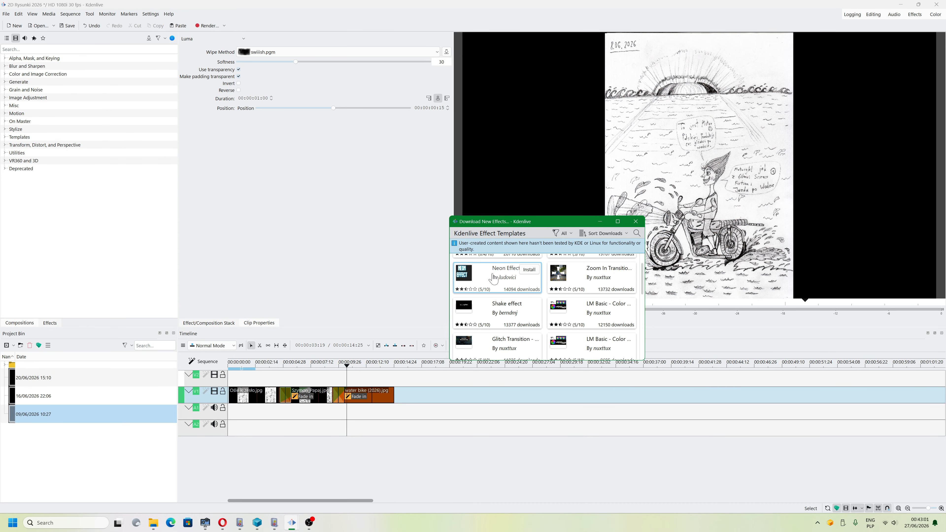
# Examine the Neon Effect template's details, its enlarged screenshot and its homepage on the KDE Store.
pyautogui.click(494, 276)
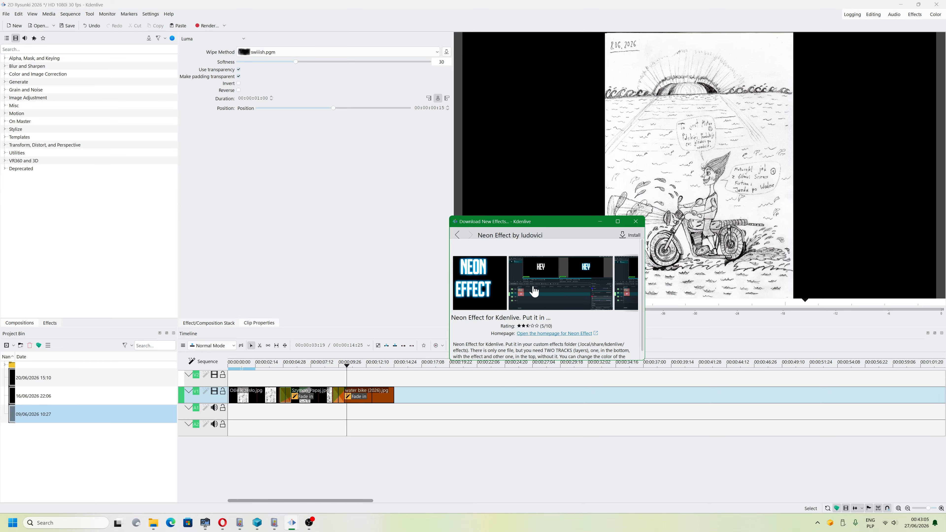
pyautogui.click(533, 287)
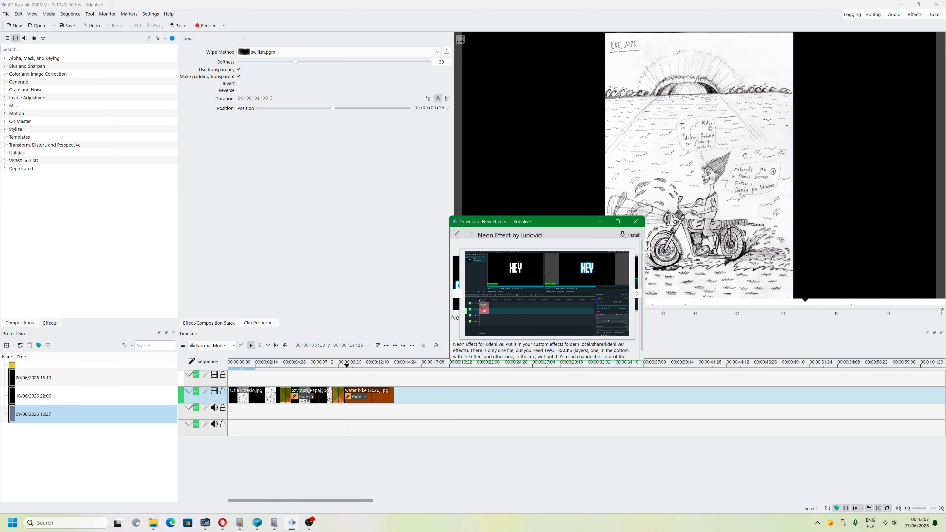
pyautogui.click(567, 350)
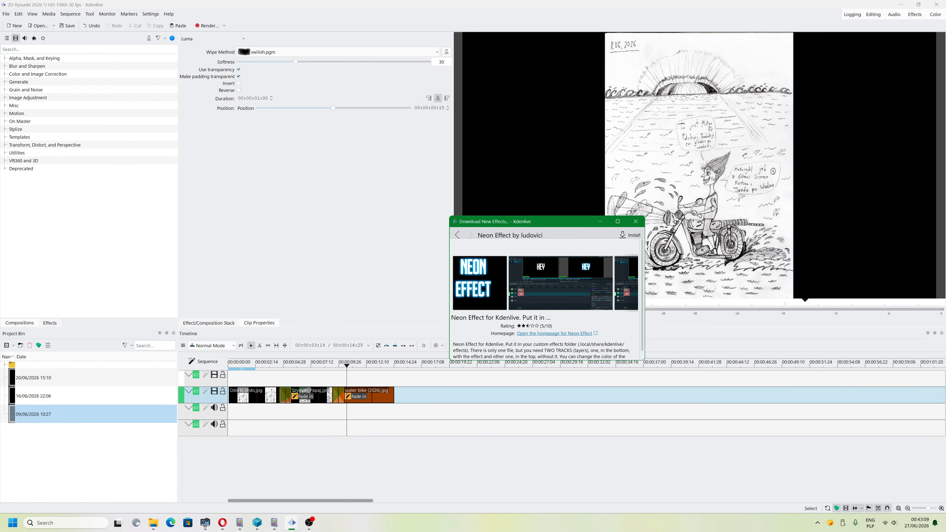
pyautogui.click(576, 334)
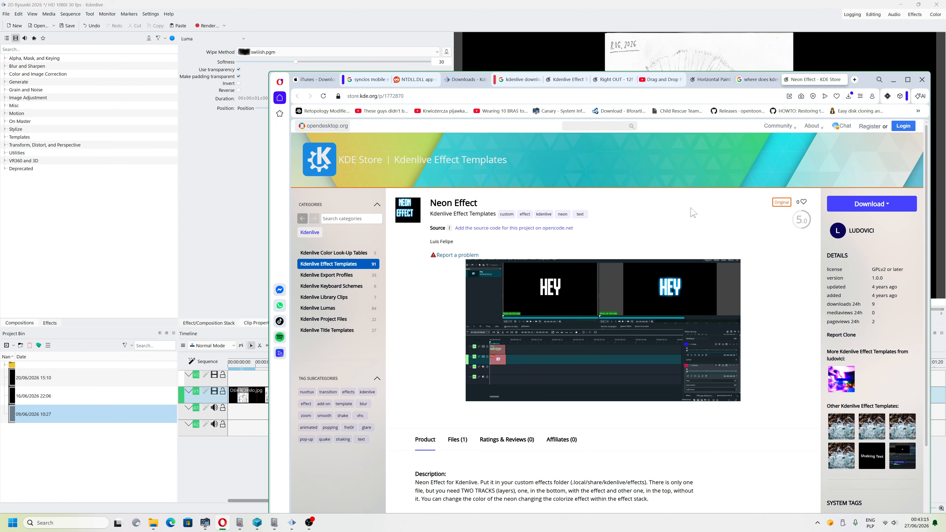
pyautogui.scroll(-2, 649, 255)
pyautogui.scroll(2, 637, 212)
# Look through the Kdenlive Lumas category on the KDE Store and minimise the browser.
pyautogui.click(337, 311)
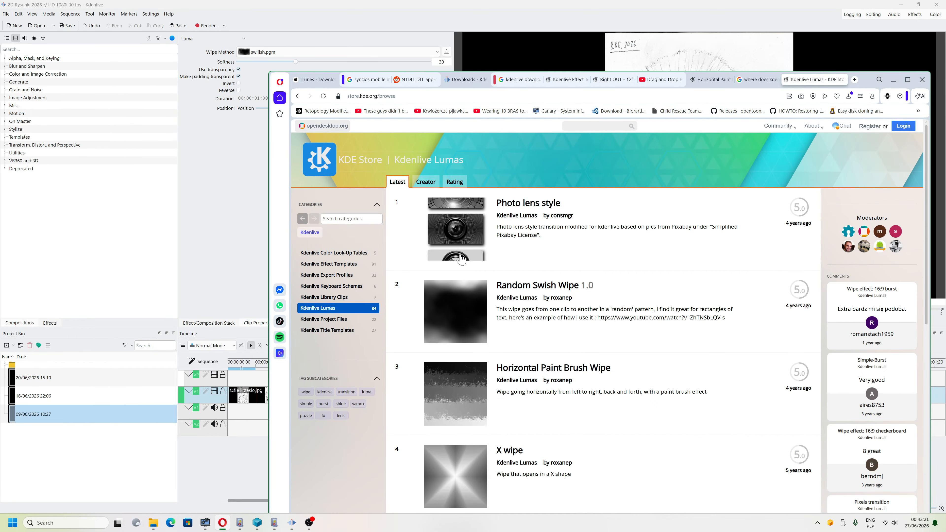
pyautogui.scroll(-2, 460, 258)
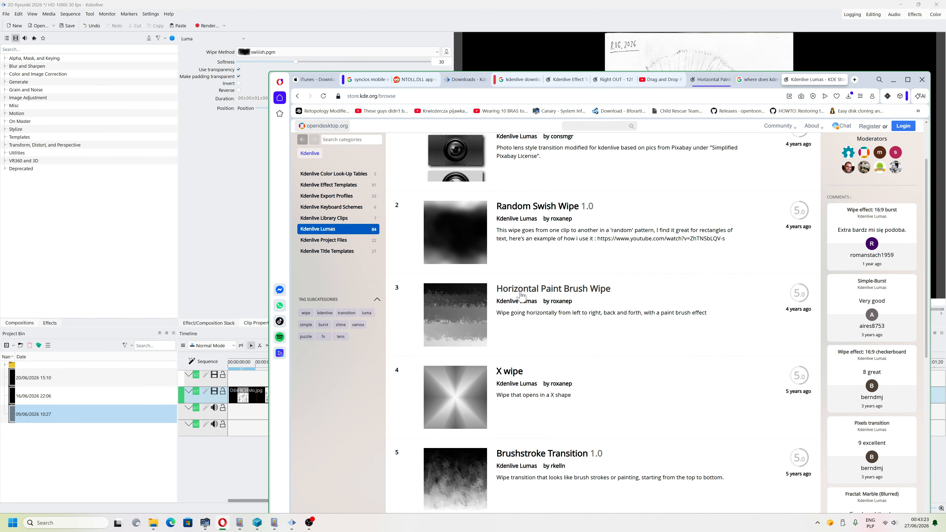
pyautogui.scroll(-2, 538, 298)
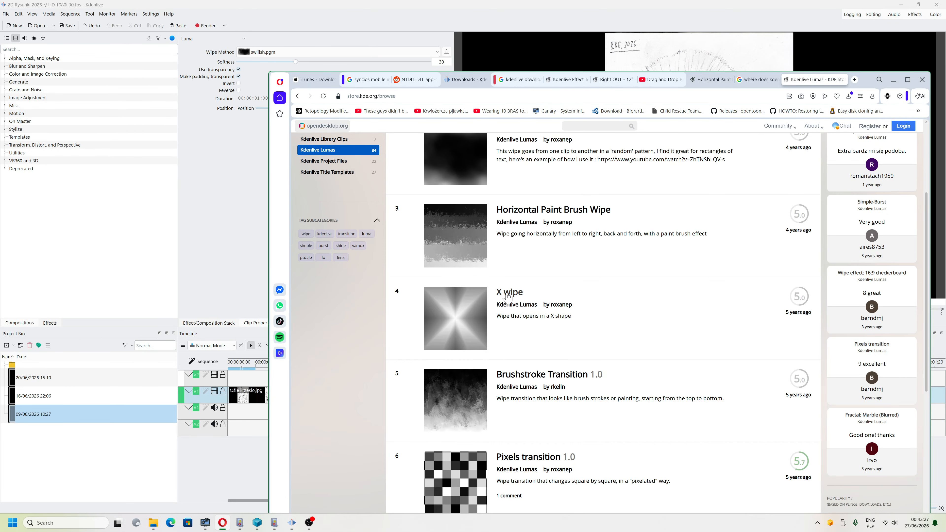
pyautogui.click(893, 79)
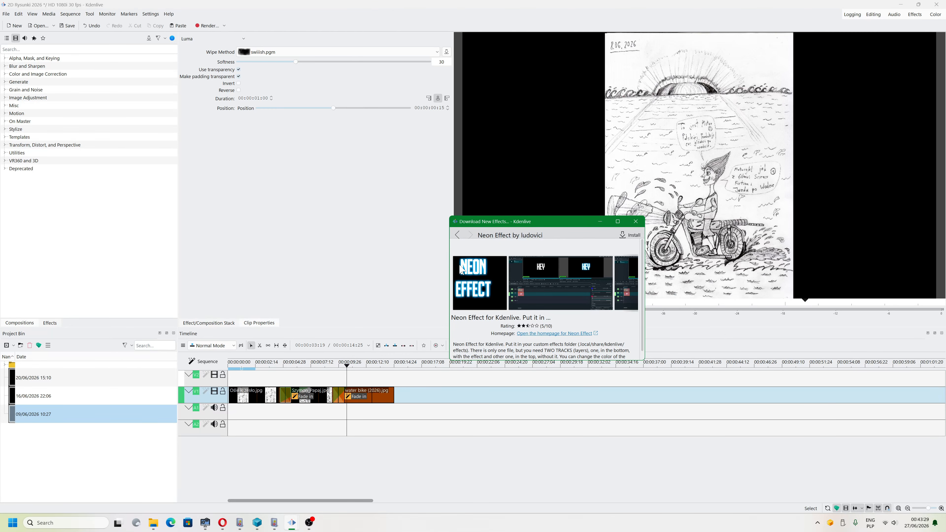
# Return to the effect templates list, view its filter choices, look through the templates and close the download window.
pyautogui.click(458, 235)
pyautogui.scroll(2, 555, 306)
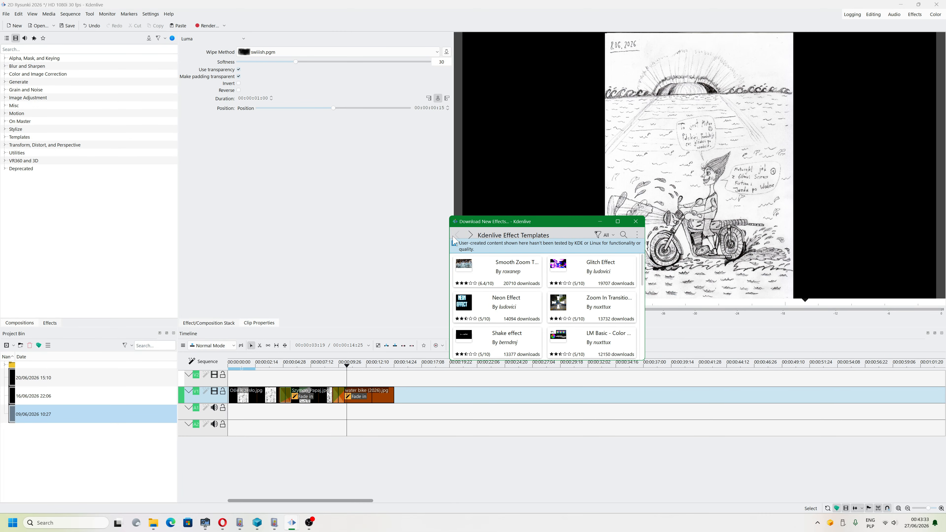
pyautogui.click(611, 236)
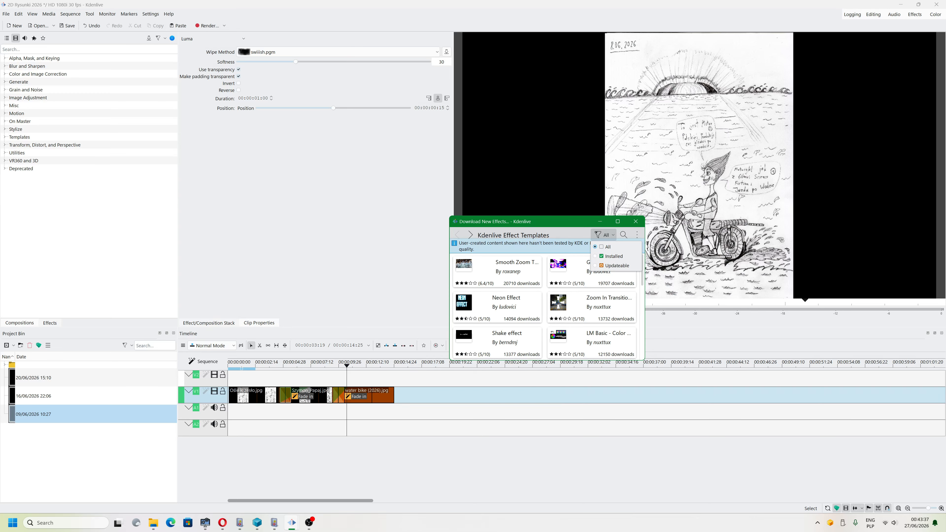
pyautogui.scroll(-5, 510, 310)
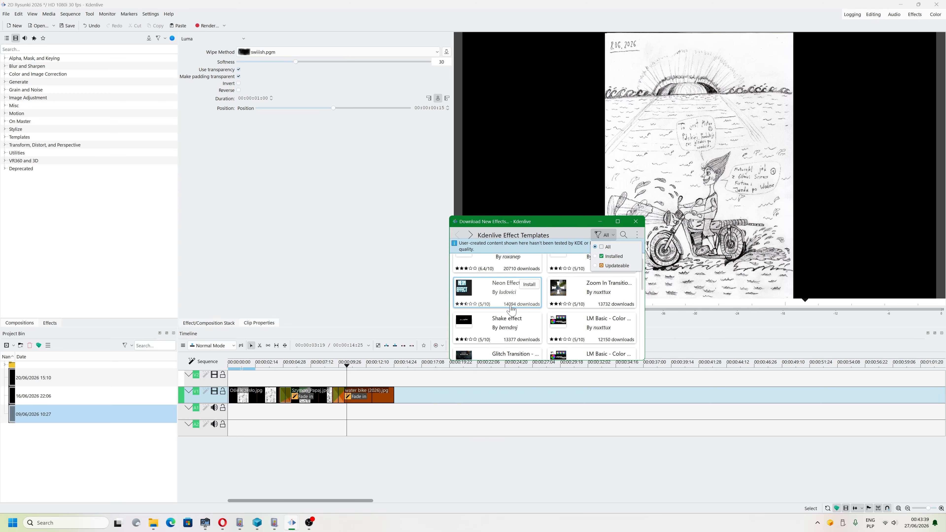
pyautogui.scroll(-2, 511, 310)
pyautogui.scroll(4, 506, 311)
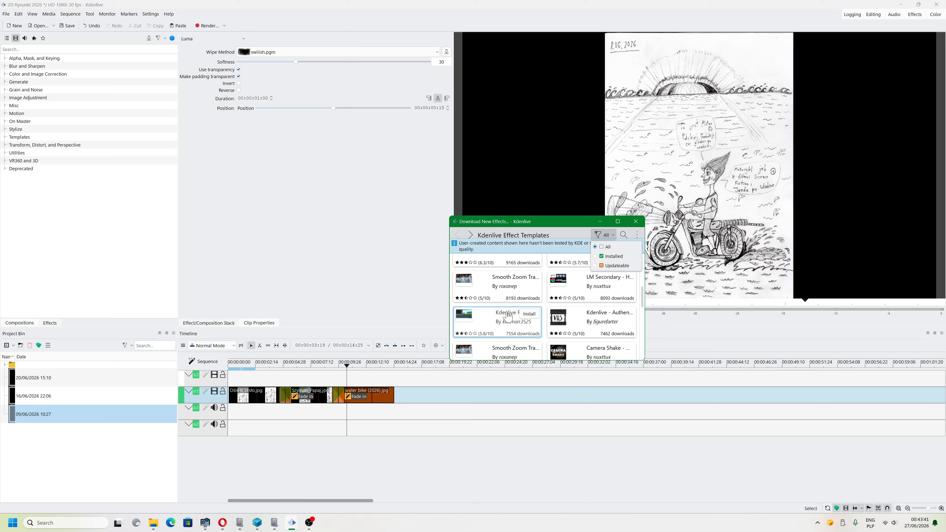
pyautogui.click(635, 221)
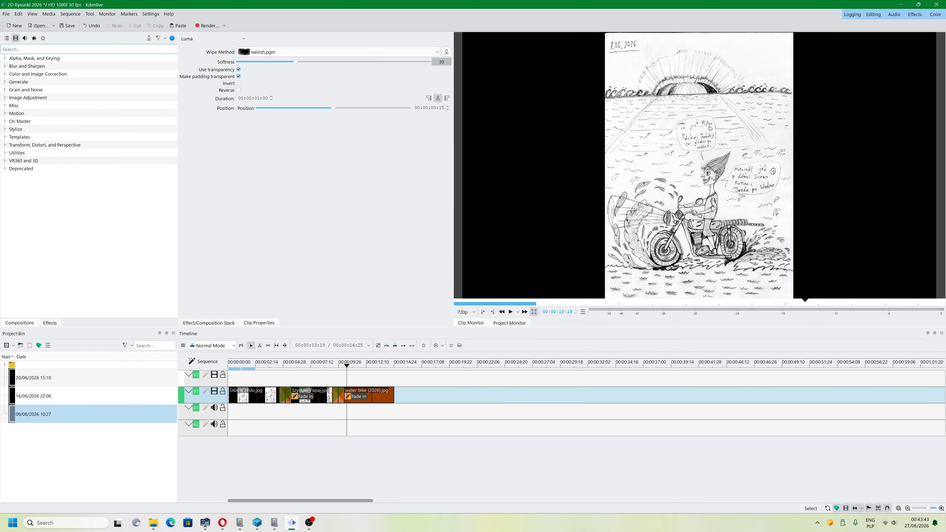
# Reopen the effect template downloads and examine the templates further down the list.
pyautogui.click(149, 38)
pyautogui.scroll(3, 499, 274)
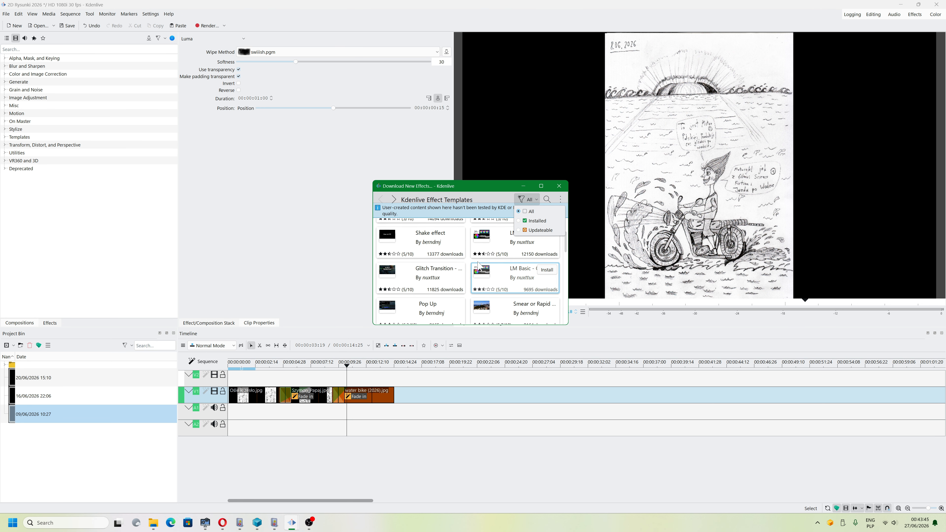
pyautogui.click(393, 199)
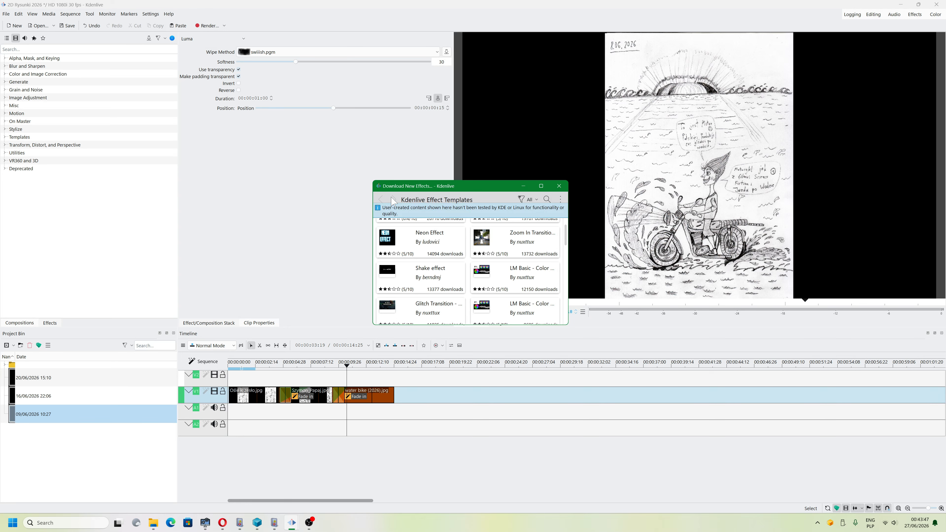
pyautogui.click(394, 200)
pyautogui.click(380, 199)
pyautogui.scroll(-10, 484, 287)
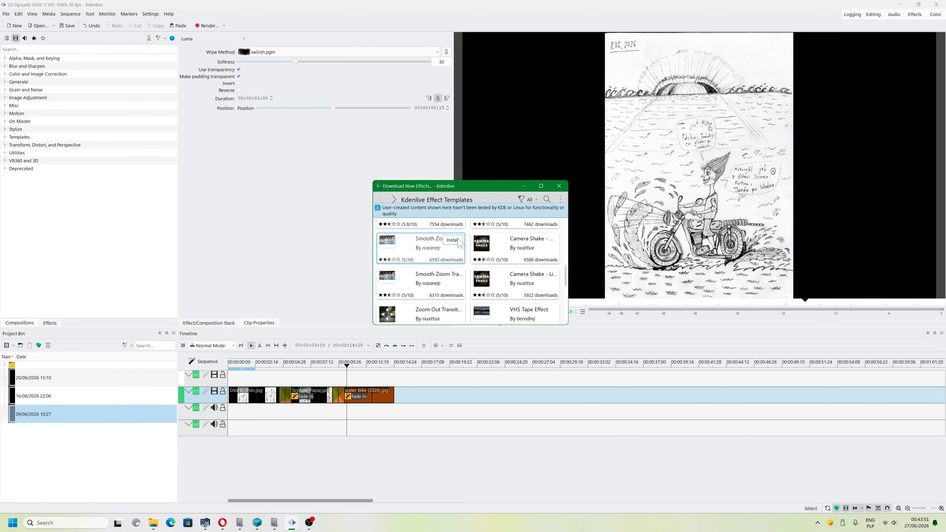
pyautogui.scroll(-3, 458, 243)
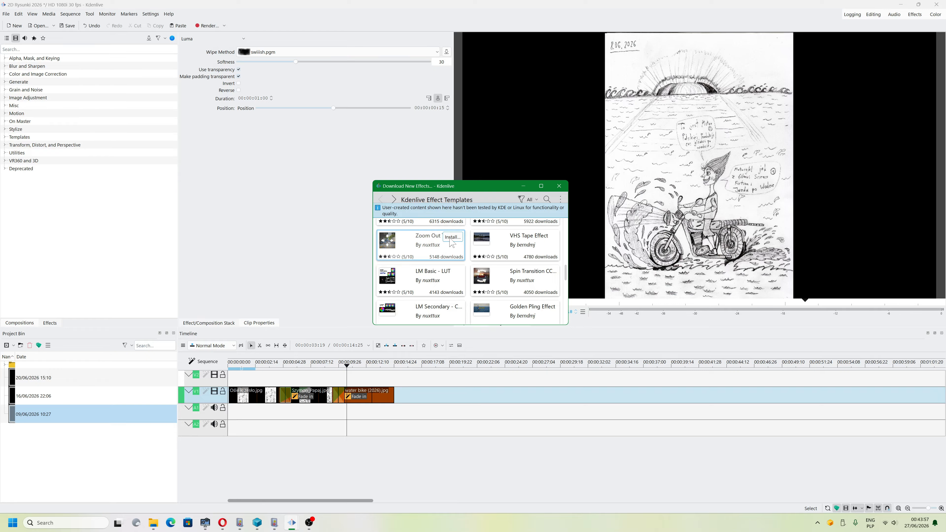
# Install the Zoom-Out-4K-12f.xml and Spin-Transition-CCW-4K-14f-2.xml effect templates and close the download window.
pyautogui.click(452, 238)
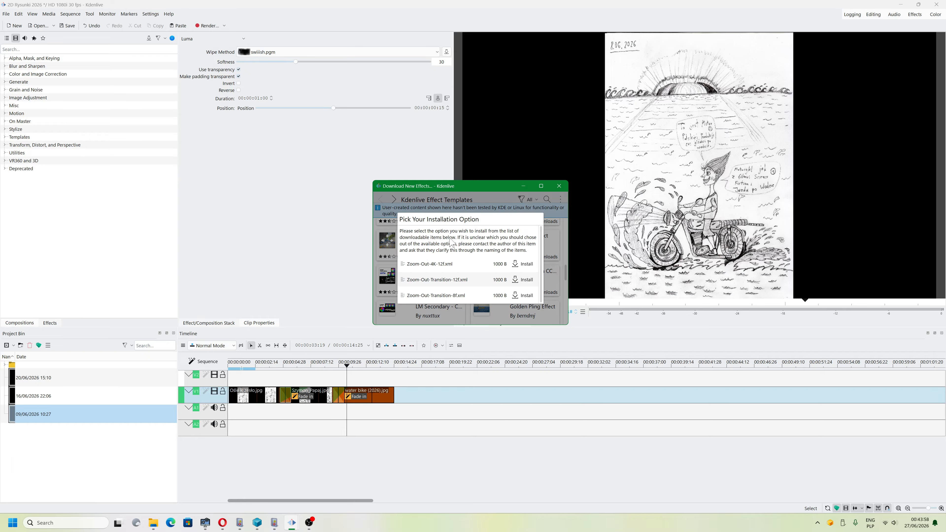
pyautogui.click(528, 265)
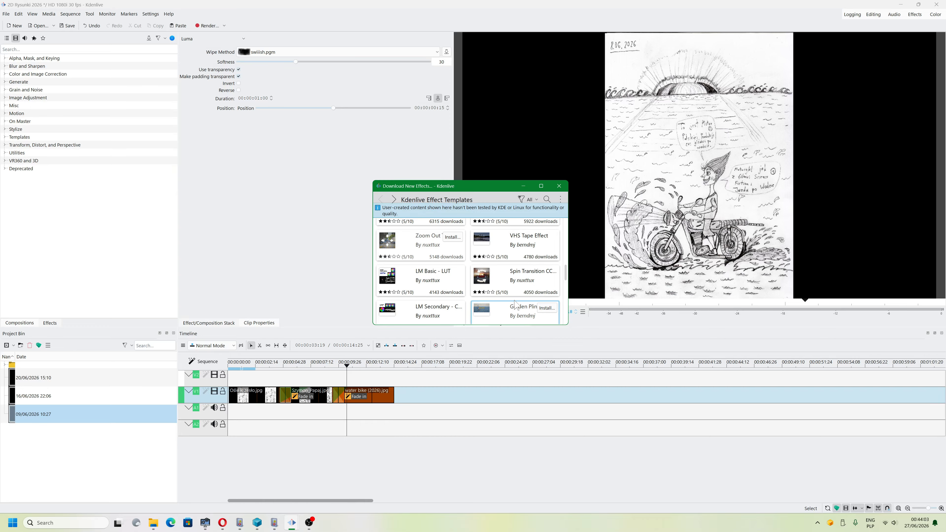
pyautogui.moveTo(544, 280)
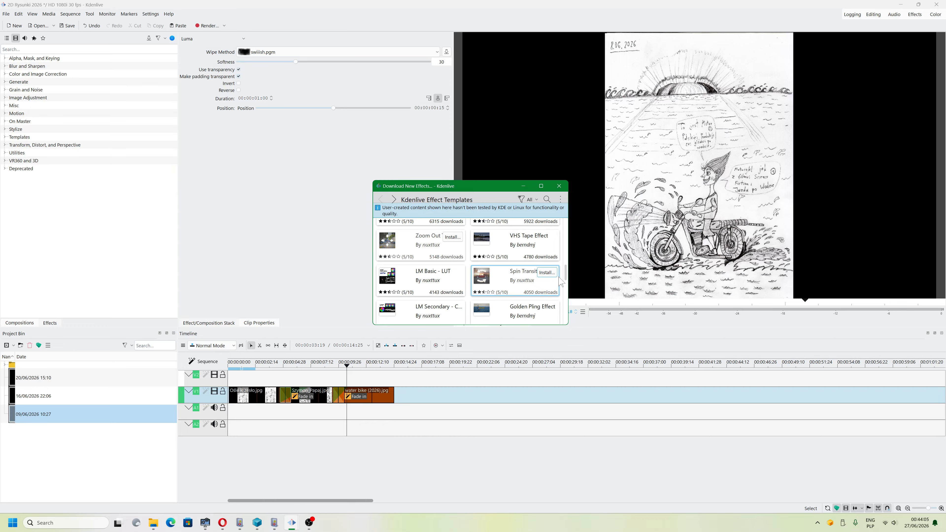
pyautogui.click(549, 273)
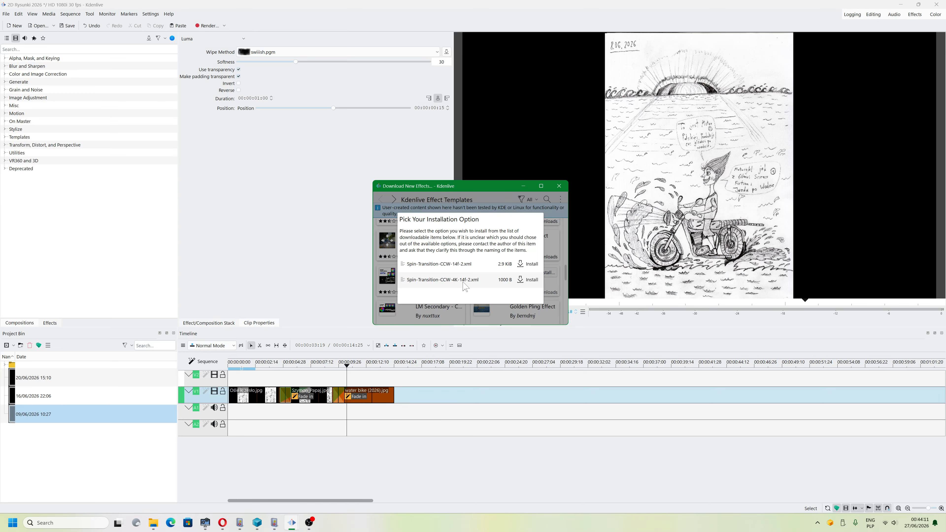
pyautogui.click(528, 280)
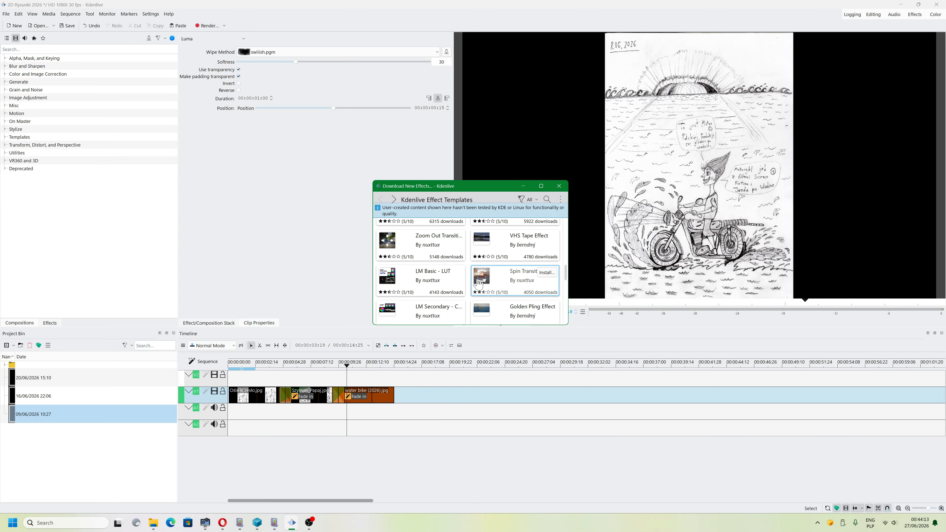
pyautogui.scroll(-1, 419, 302)
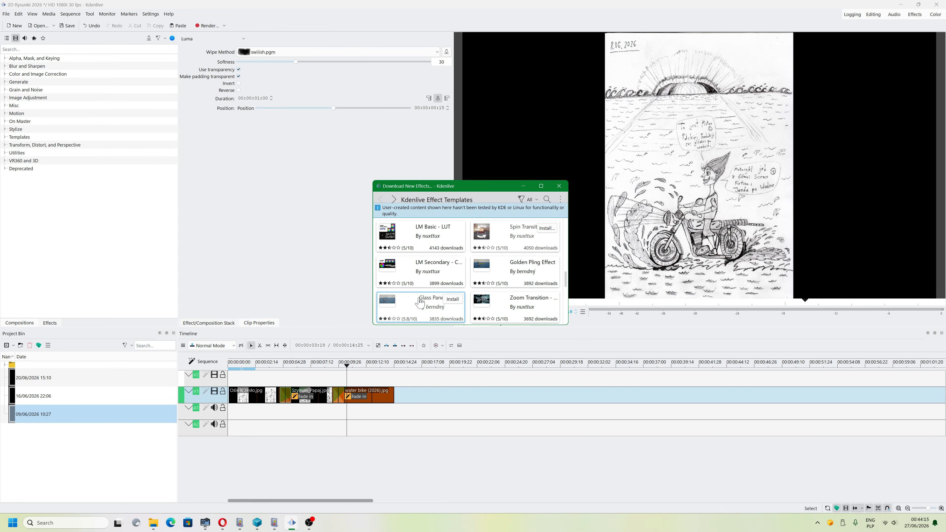
pyautogui.click(559, 185)
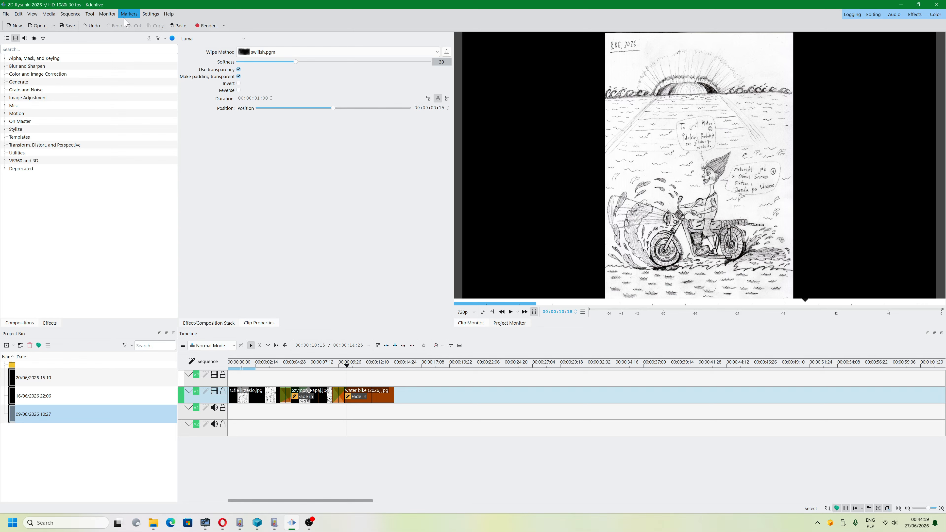
# Move the playhead to the first mix on the timeline, select that mix and set its luma softness to 58.
pyautogui.moveTo(350, 372); pyautogui.dragTo(284, 369)
pyautogui.click(286, 400)
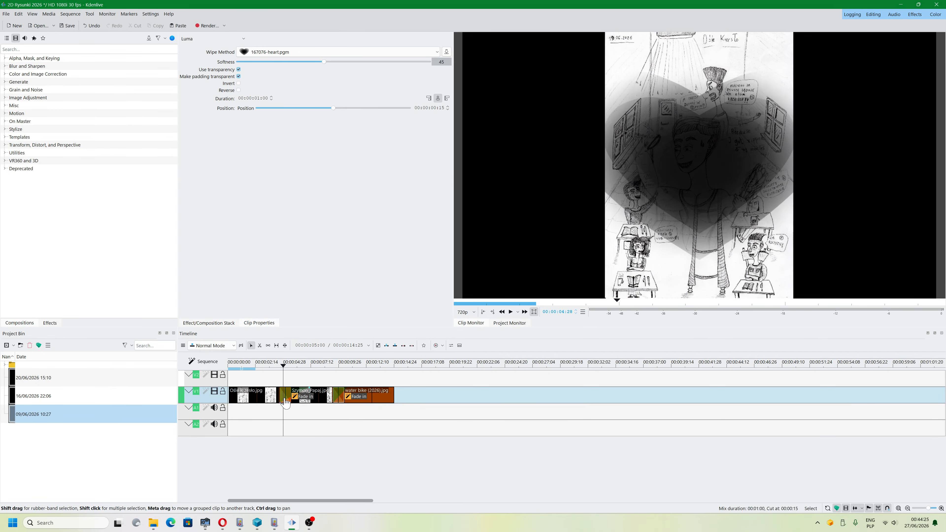
pyautogui.moveTo(324, 62); pyautogui.dragTo(349, 61)
# Look through the wipe methods available for the selected mix, keeping the heart wipe.
pyautogui.click(308, 54)
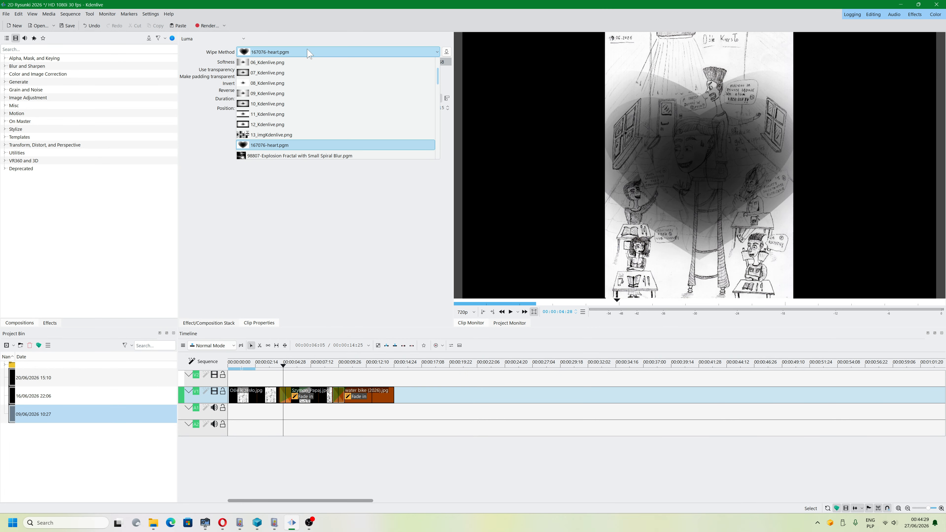
pyautogui.click(308, 54)
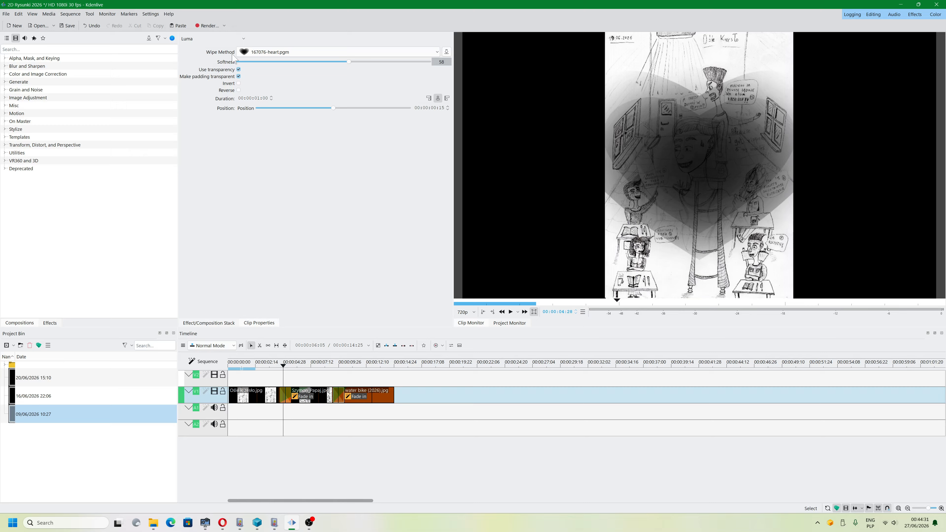
pyautogui.click(268, 54)
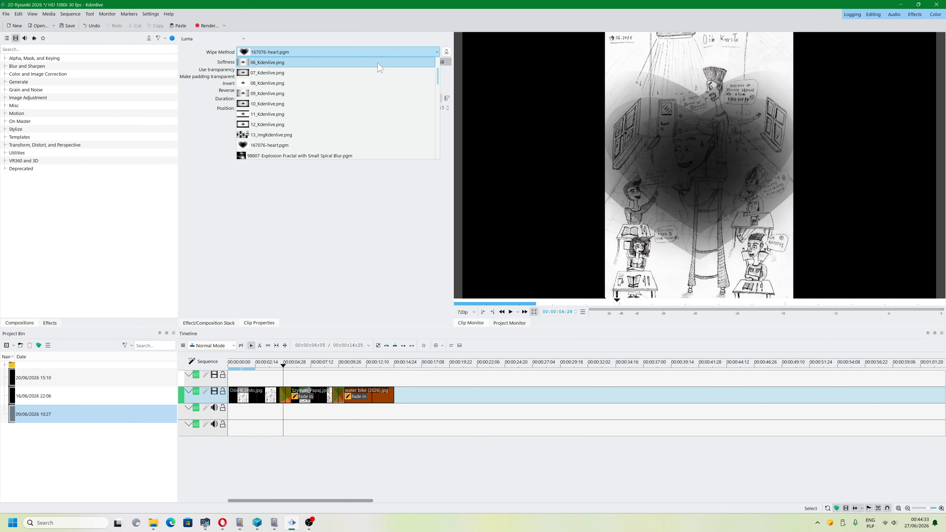
pyautogui.moveTo(438, 78); pyautogui.dragTo(436, 48)
pyautogui.click(366, 40)
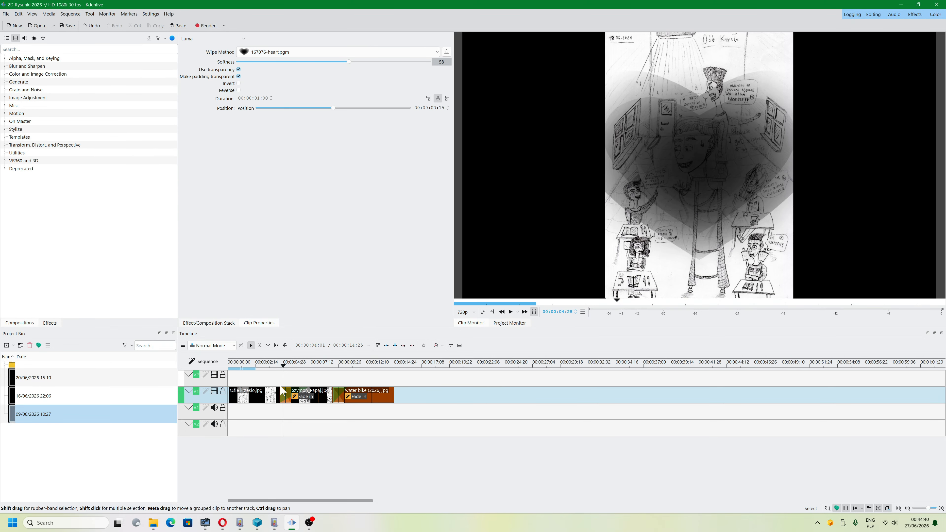
# Switch to the browser, find the X wipe luma on the KDE Store and download xluma.pgm.
pyautogui.click(222, 522)
pyautogui.scroll(-7, 544, 380)
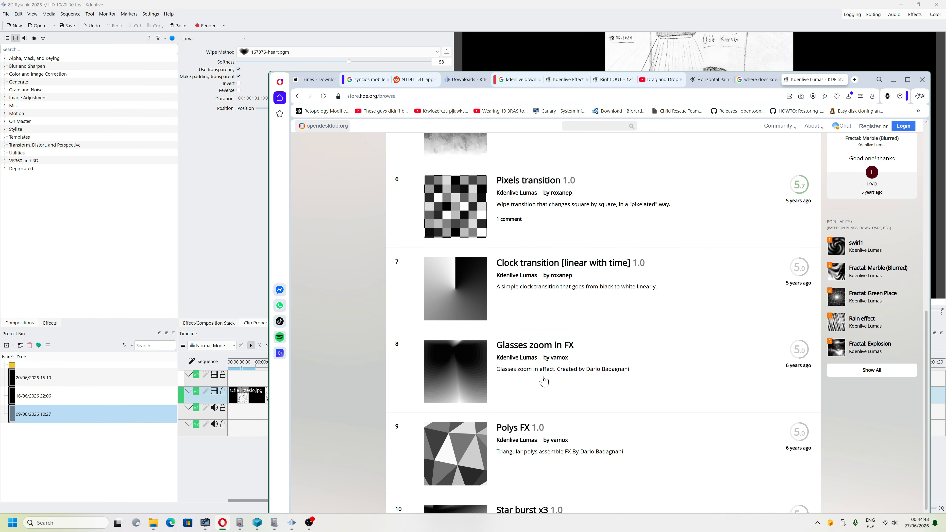
pyautogui.scroll(3, 543, 382)
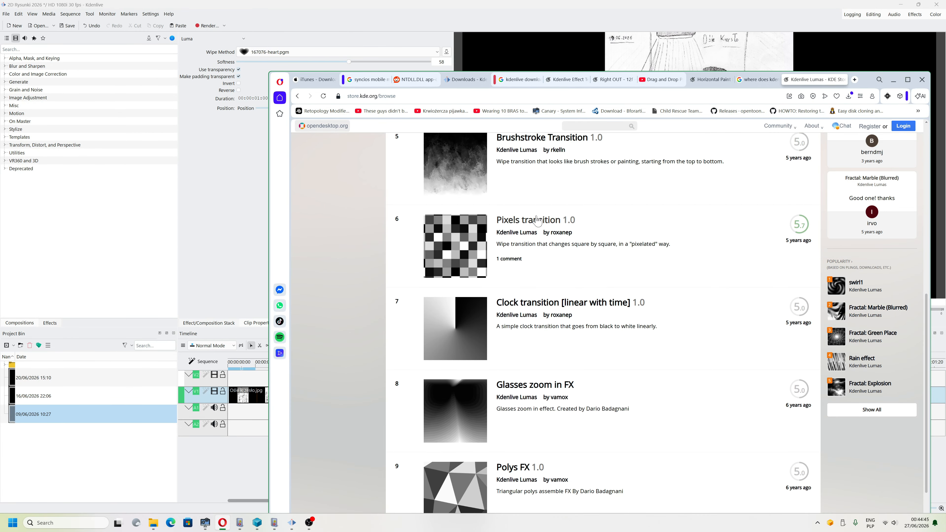
pyautogui.scroll(2, 496, 266)
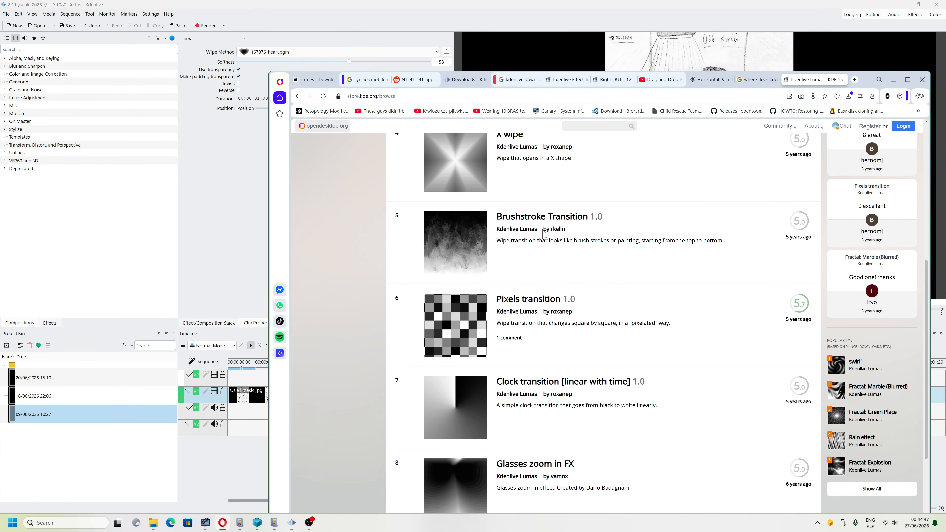
pyautogui.scroll(2, 509, 218)
pyautogui.click(510, 215)
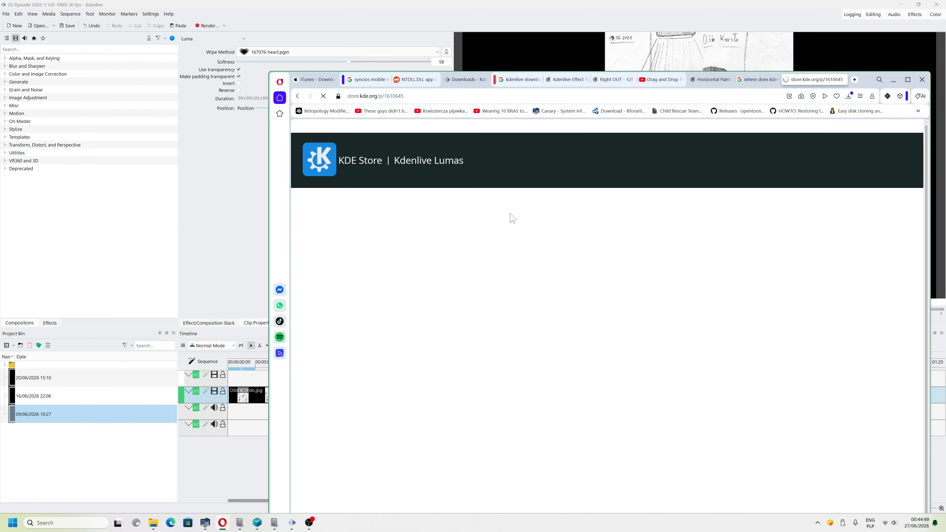
pyautogui.click(866, 209)
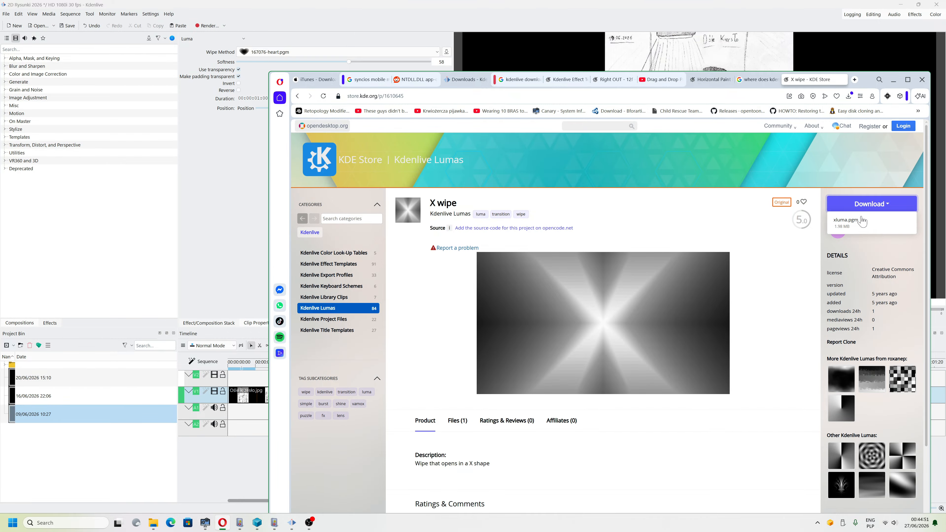
pyautogui.click(853, 224)
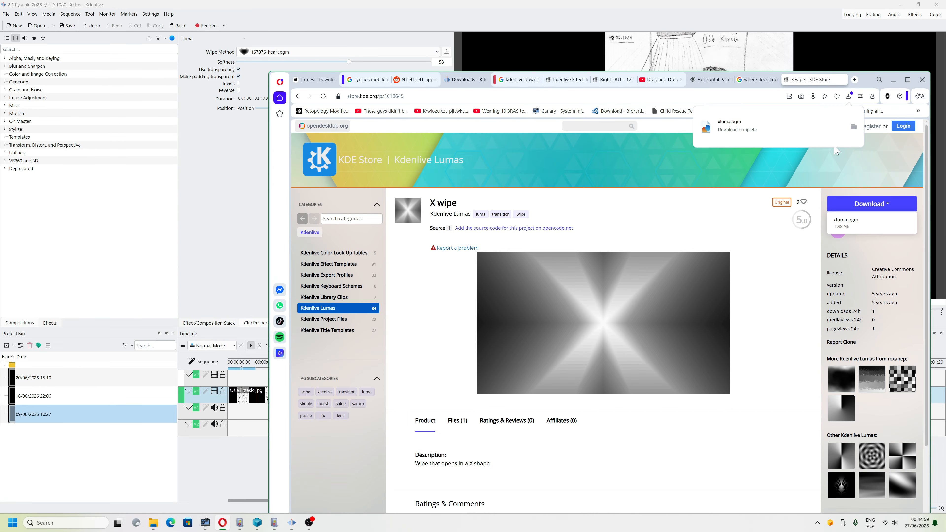
# Show the downloaded xluma.pgm in its folder, bring the folder window over the browser and copy the file.
pyautogui.click(853, 128)
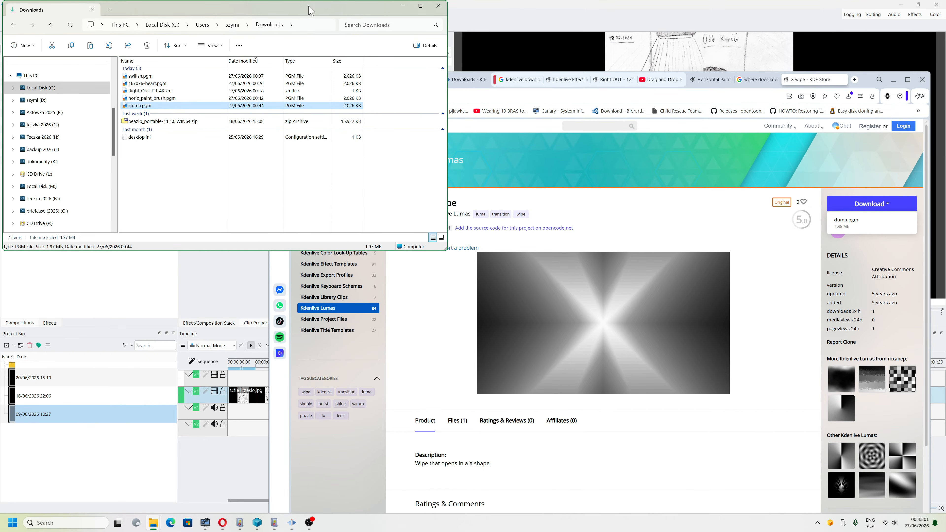
pyautogui.moveTo(310, 11); pyautogui.dragTo(781, 161)
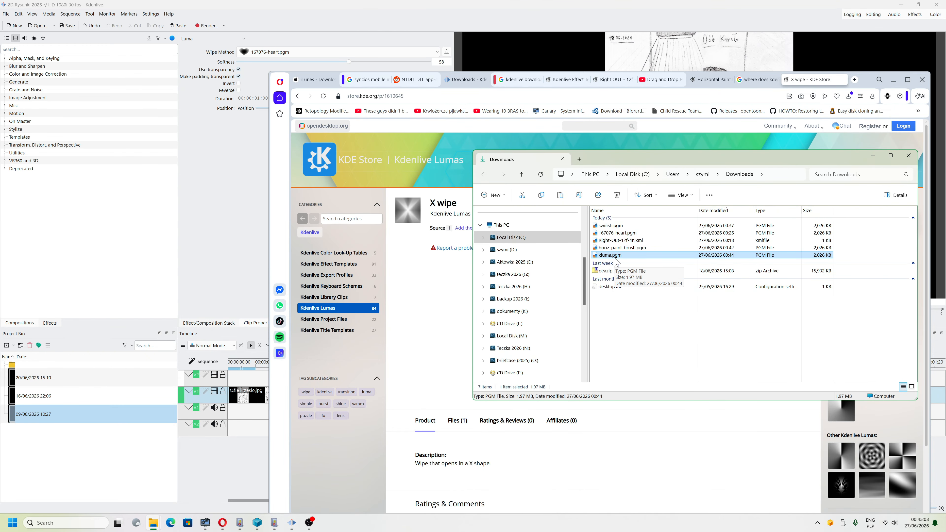
pyautogui.rightClick(619, 261)
pyautogui.click(648, 449)
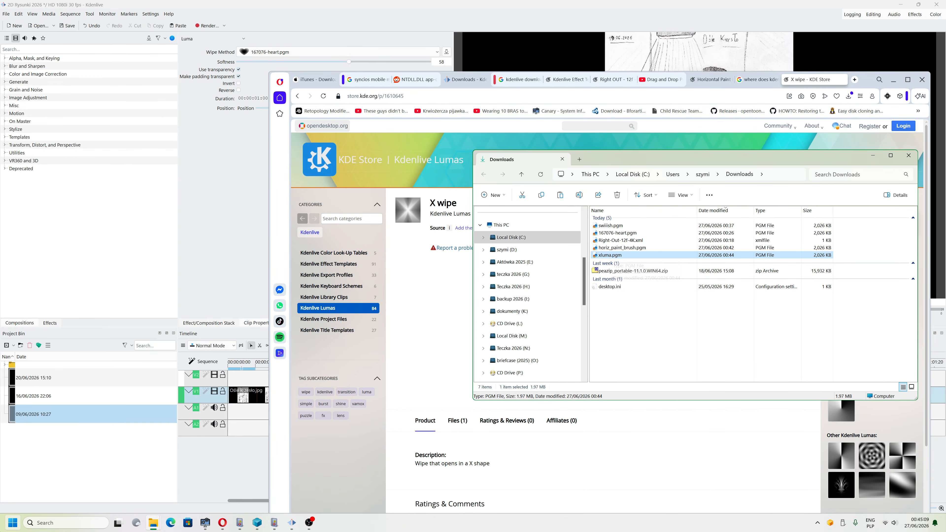
# Open the AppData\Local\kdenlive\lumas\HD folder inside the user's home folder in a second window.
pyautogui.press('super')
pyautogui.moveTo(128, 340)
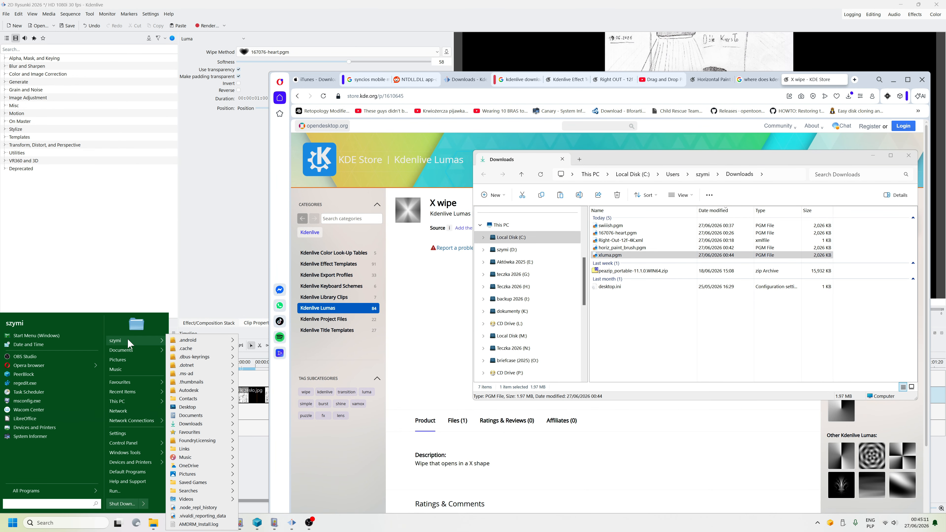
pyautogui.click(126, 340)
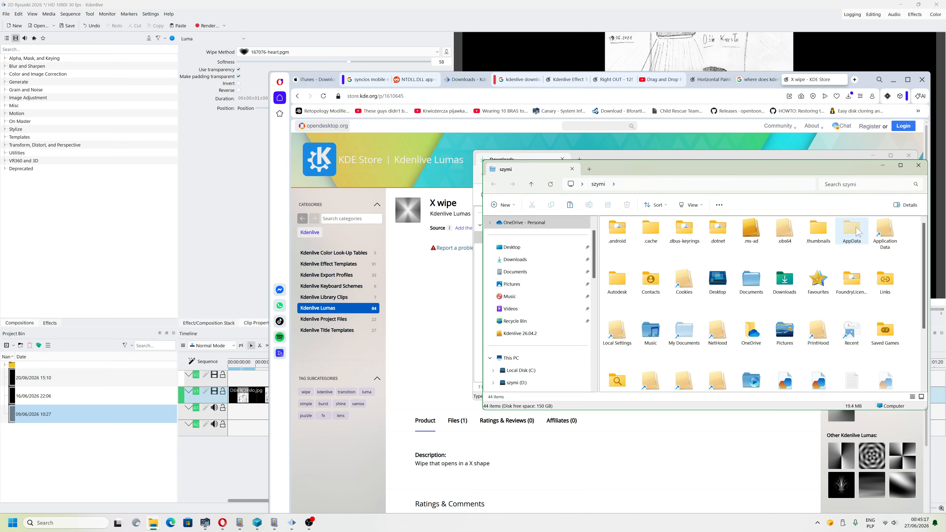
pyautogui.doubleClick(857, 232)
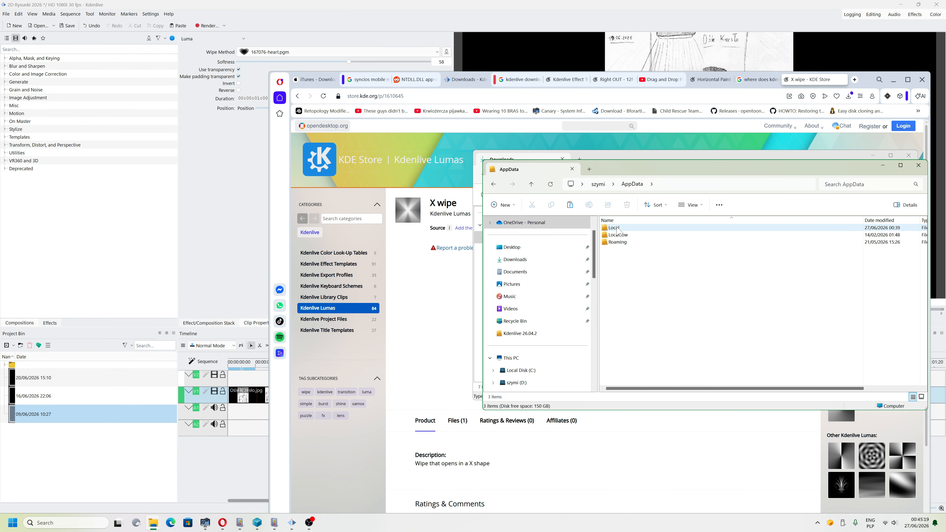
pyautogui.doubleClick(618, 228)
pyautogui.scroll(-8, 661, 276)
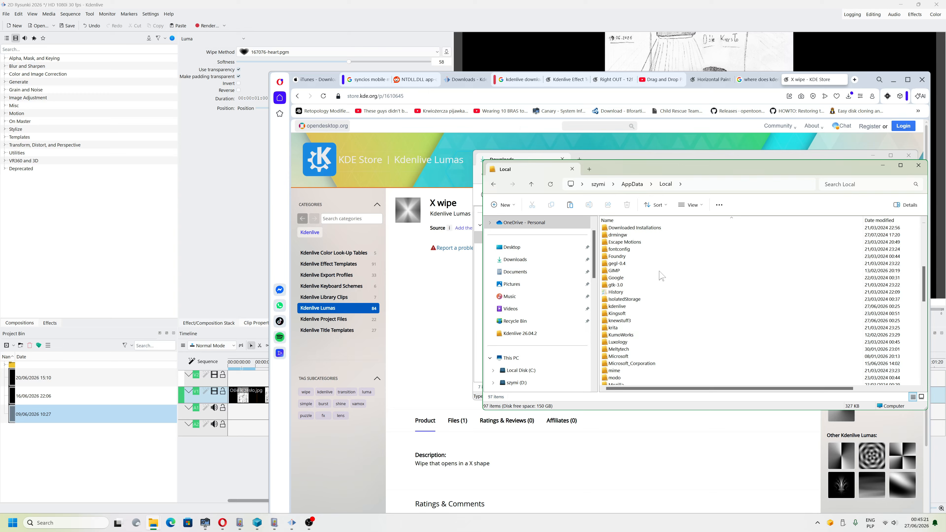
pyautogui.doubleClick(635, 307)
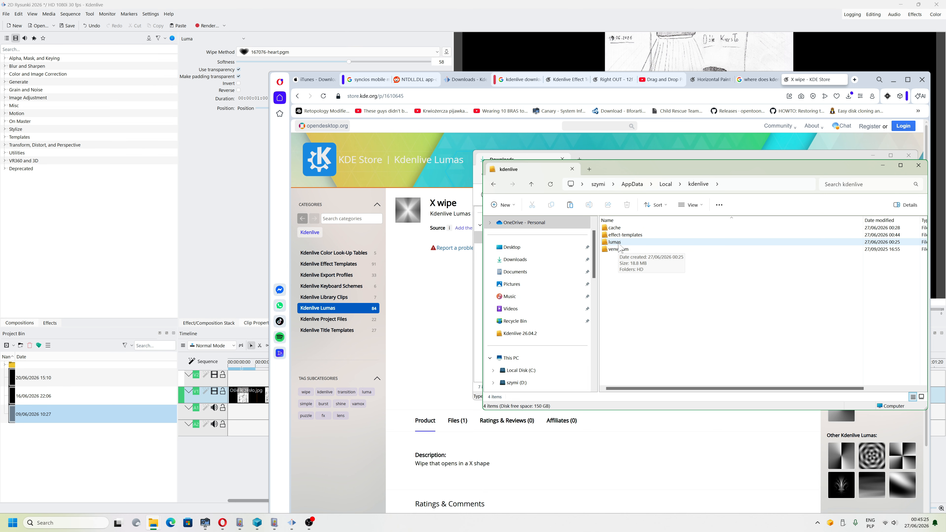
pyautogui.doubleClick(619, 243)
pyautogui.doubleClick(618, 228)
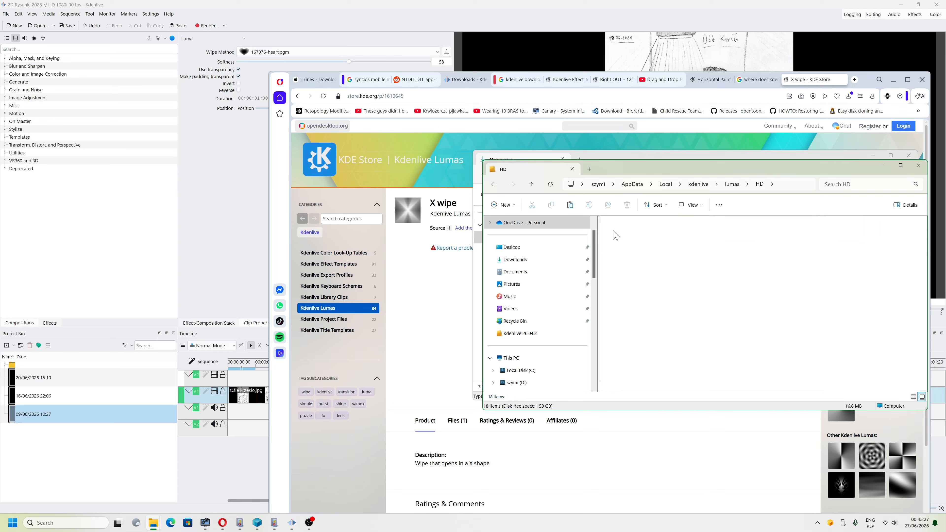
# Paste xluma.pgm into the lumas HD folder and minimise both folder windows.
pyautogui.rightClick(844, 284)
pyautogui.click(858, 349)
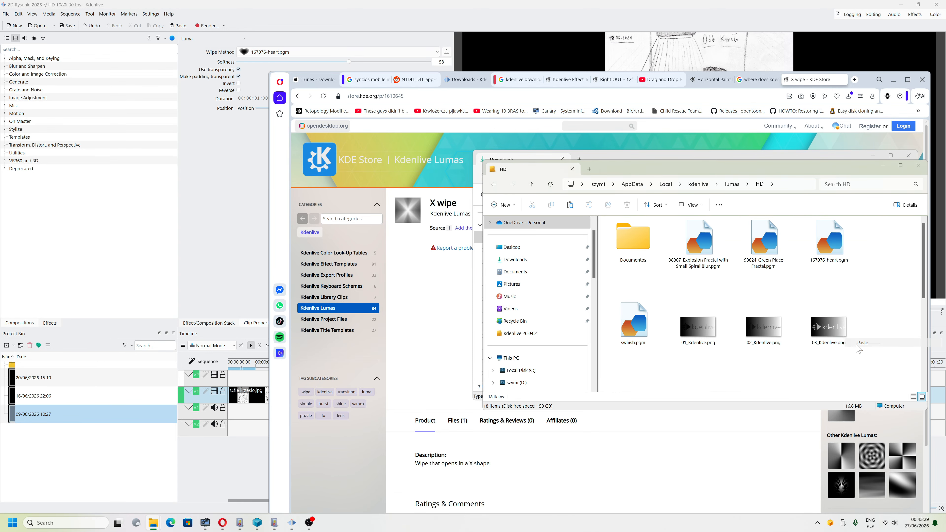
pyautogui.click(846, 392)
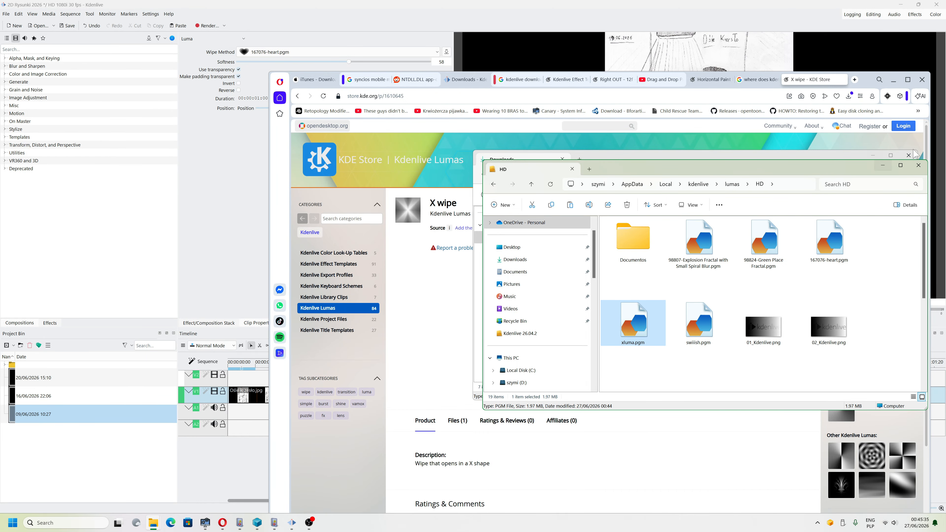
pyautogui.click(882, 165)
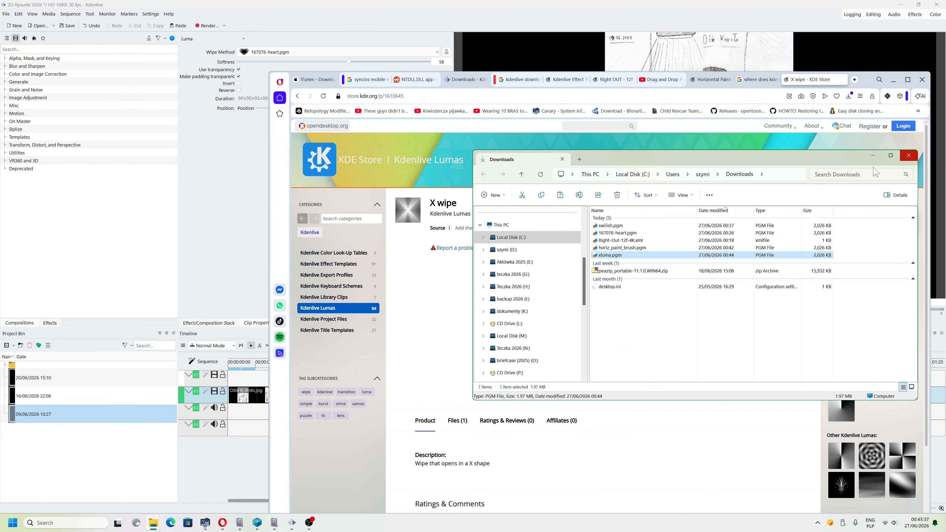
pyautogui.click(872, 155)
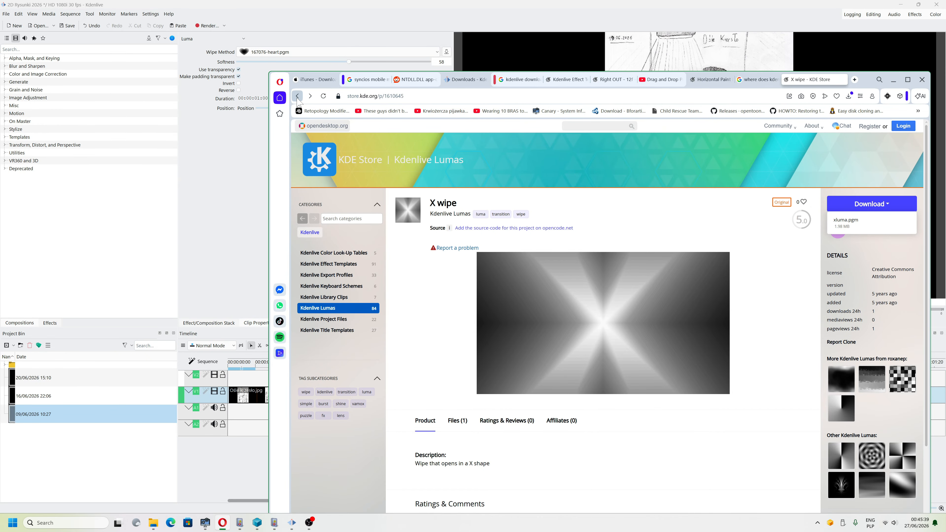
# Look over the X wipe page, return to the Kdenlive Lumas category and examine the lumas further down the list.
pyautogui.scroll(-2, 633, 312)
pyautogui.scroll(-3, 633, 315)
pyautogui.scroll(4, 633, 317)
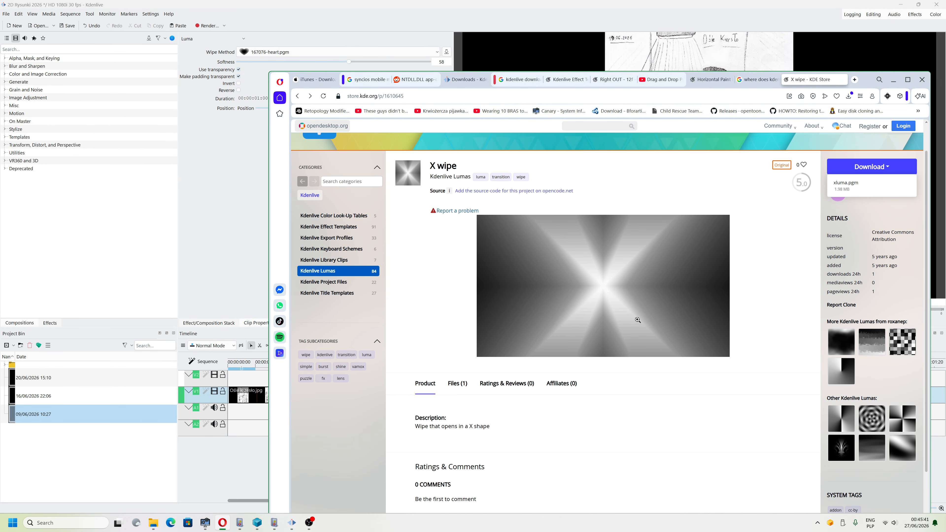
pyautogui.scroll(1, 621, 320)
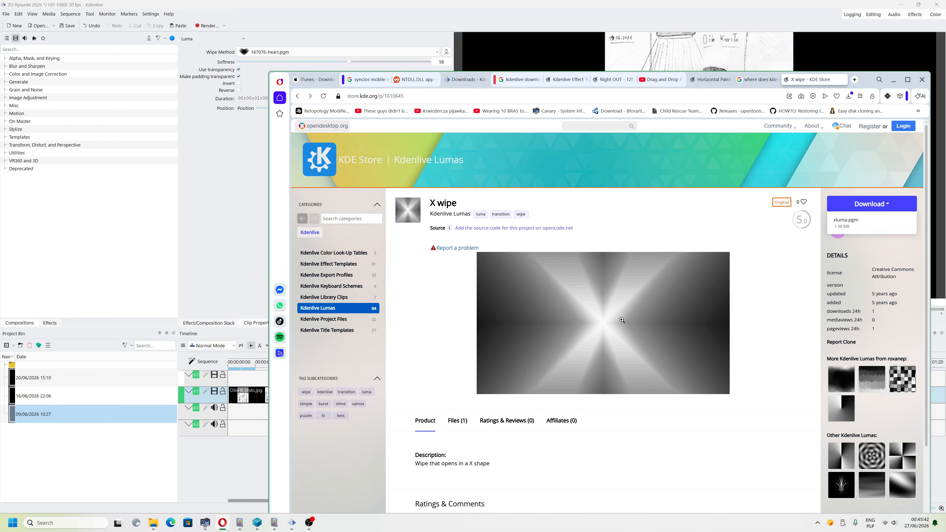
pyautogui.click(326, 312)
pyautogui.scroll(-3, 588, 341)
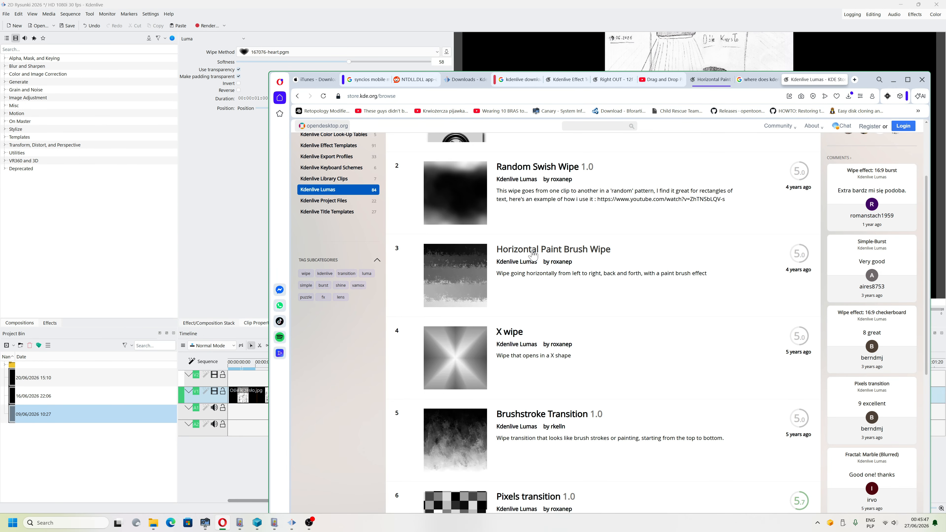
pyautogui.scroll(-12, 594, 430)
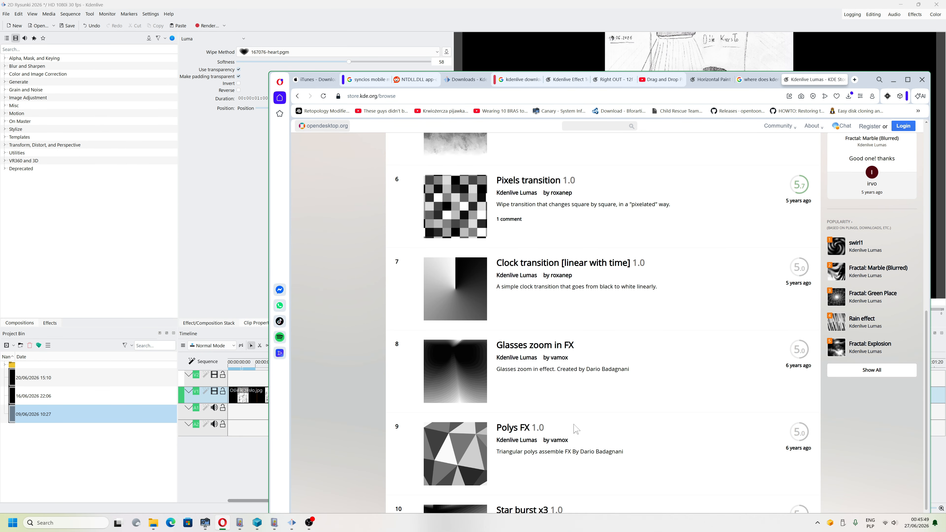
# Open the Puzzles wipes page from the second page of lumas in a new tab, check its download file and close the tab.
pyautogui.click(569, 436)
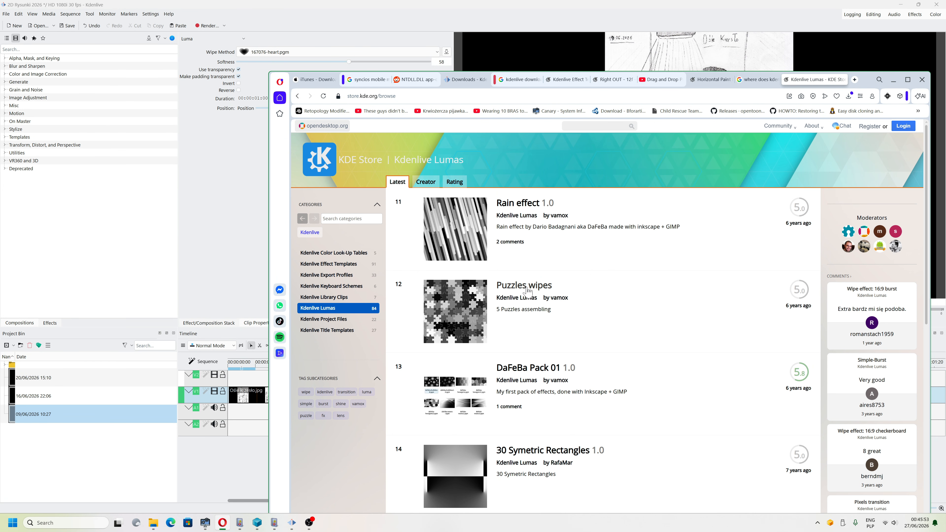
pyautogui.rightClick(523, 290)
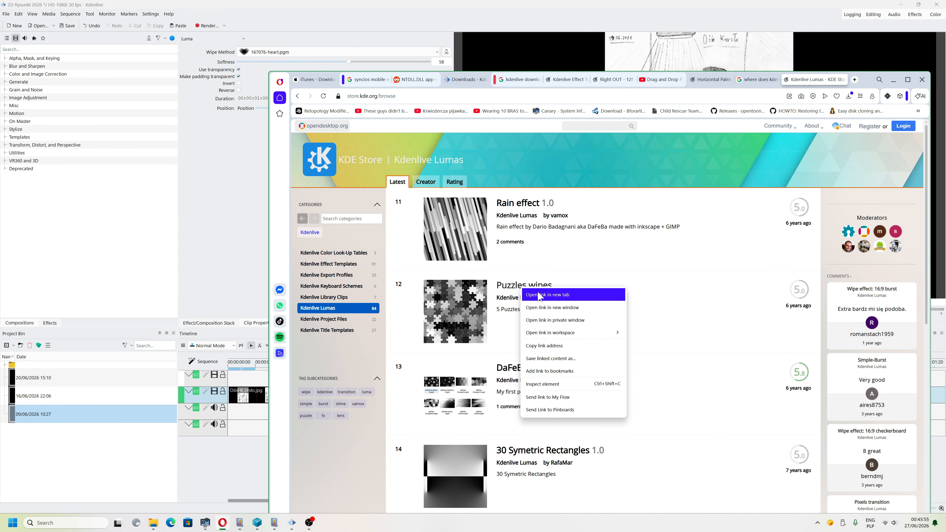
pyautogui.click(544, 296)
pyautogui.click(821, 80)
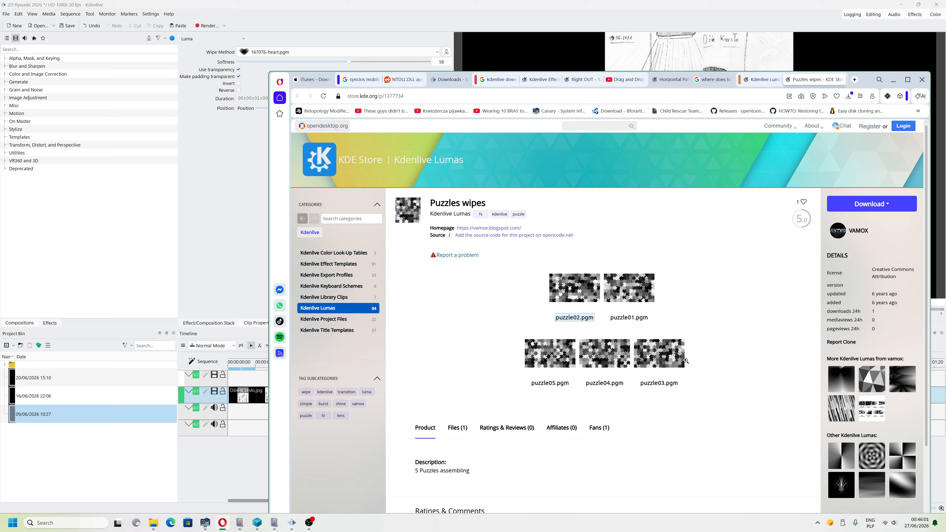
pyautogui.click(873, 204)
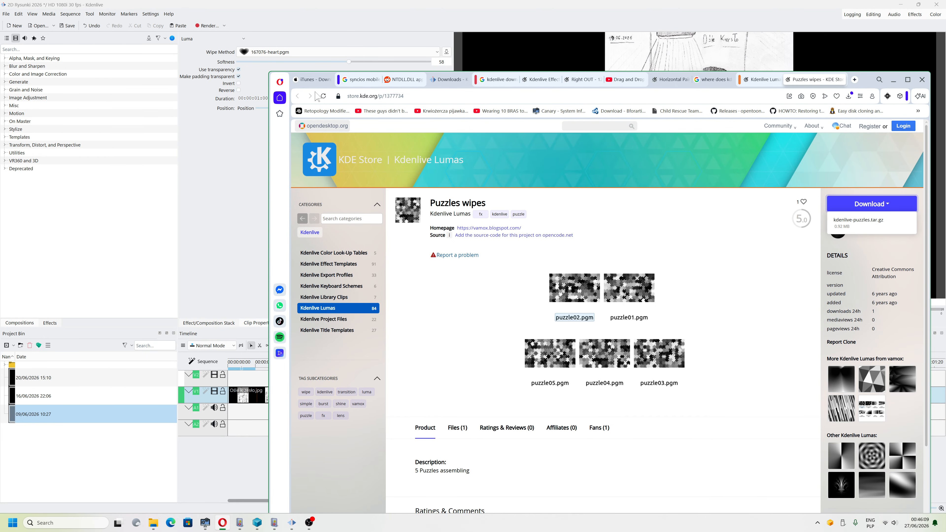
pyautogui.click(846, 79)
# Browse on to the third page of Kdenlive Lumas and open the Simple-Burst page in a new tab.
pyautogui.scroll(-5, 527, 276)
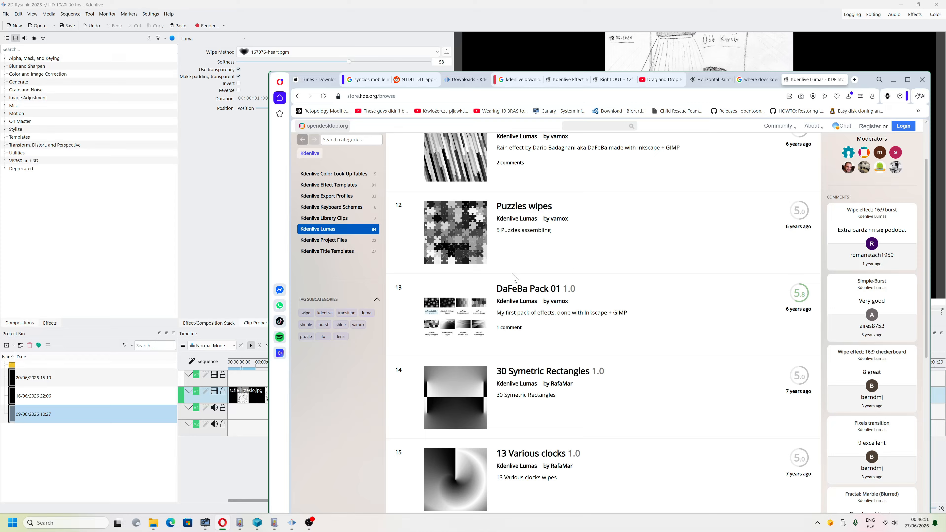
pyautogui.scroll(-8, 525, 279)
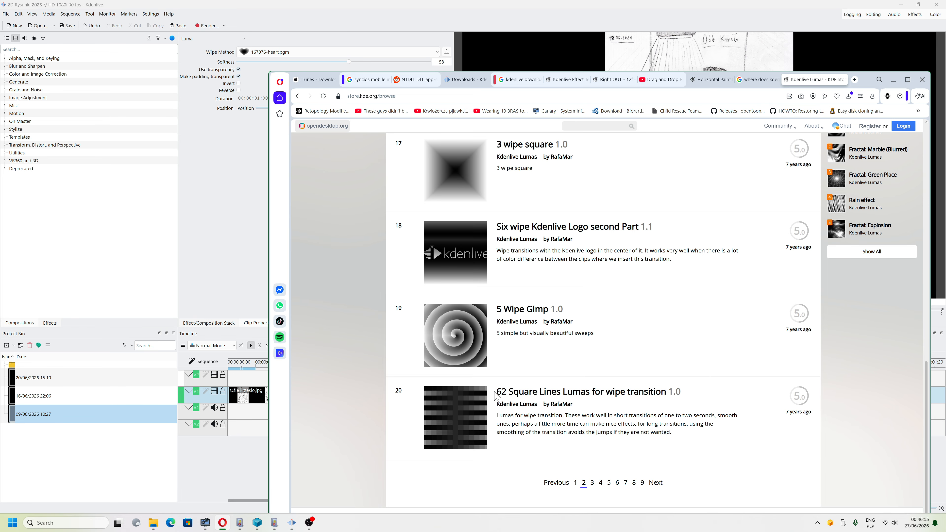
pyautogui.click(591, 483)
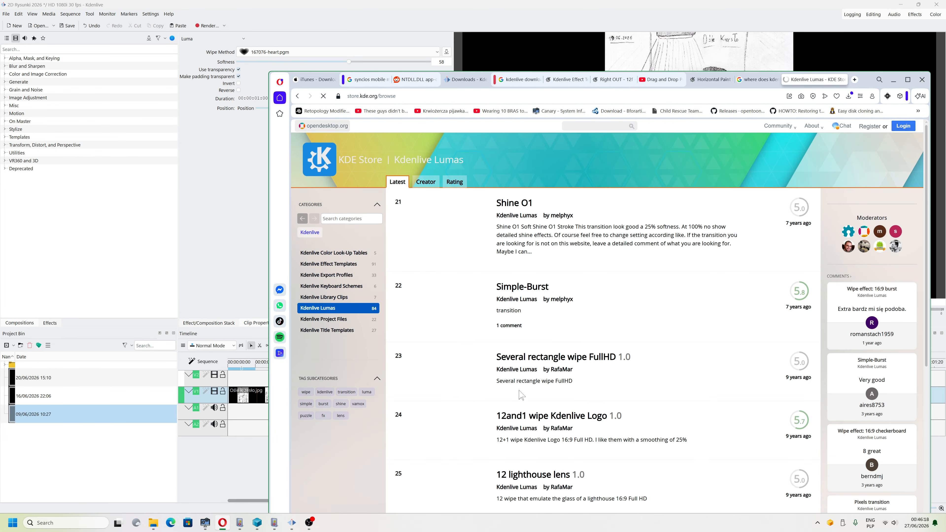
pyautogui.rightClick(528, 292)
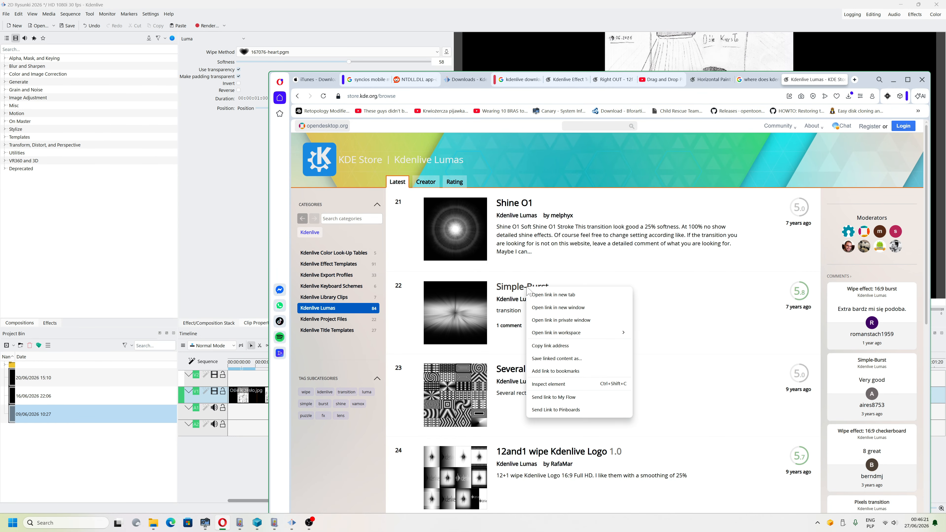
pyautogui.click(540, 296)
pyautogui.click(827, 84)
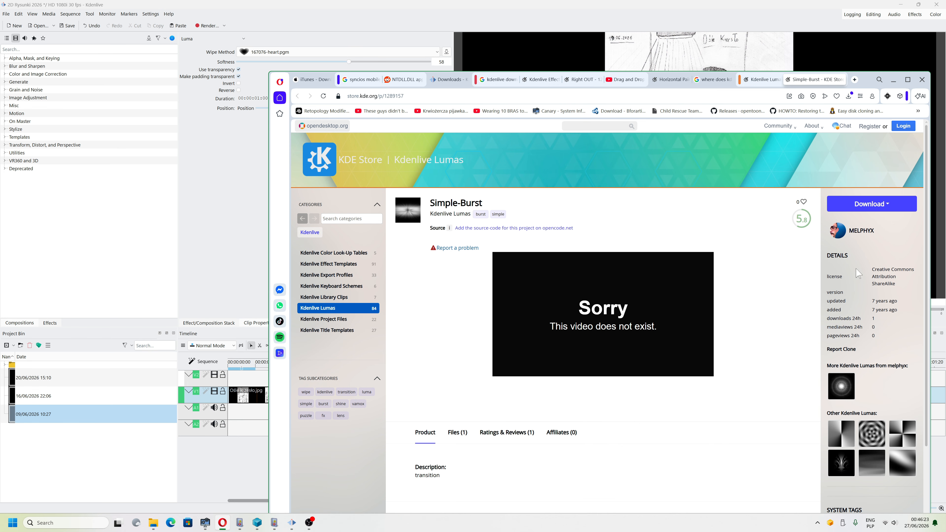
# Download Simple Burst.png from the Simple-Burst page.
pyautogui.click(869, 204)
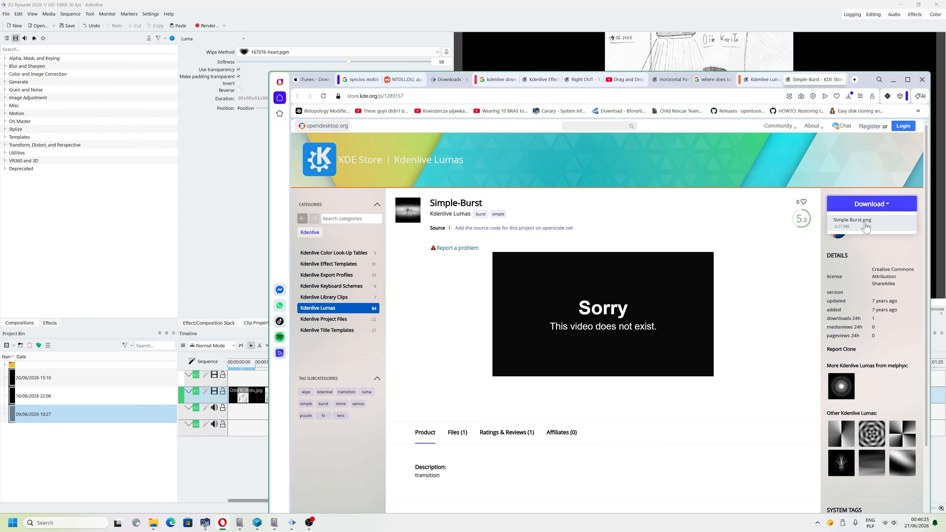
pyautogui.click(866, 225)
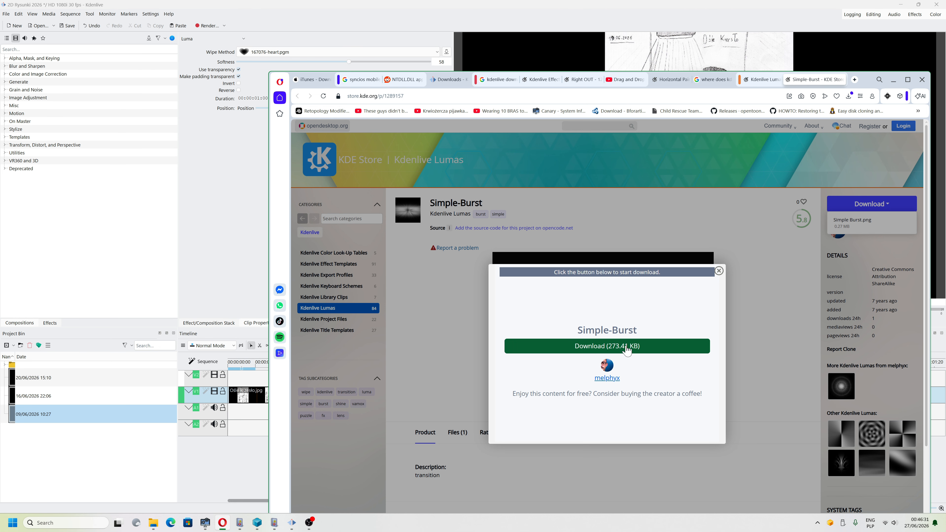
pyautogui.click(622, 347)
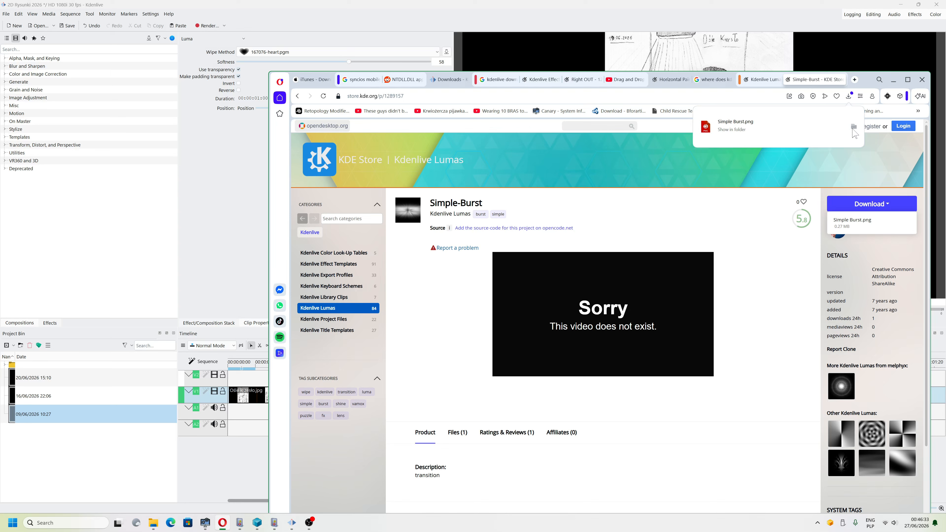
# Show the downloaded Simple Burst.png in its folder, copy the file and minimise the Downloads window.
pyautogui.click(853, 127)
pyautogui.rightClick(620, 263)
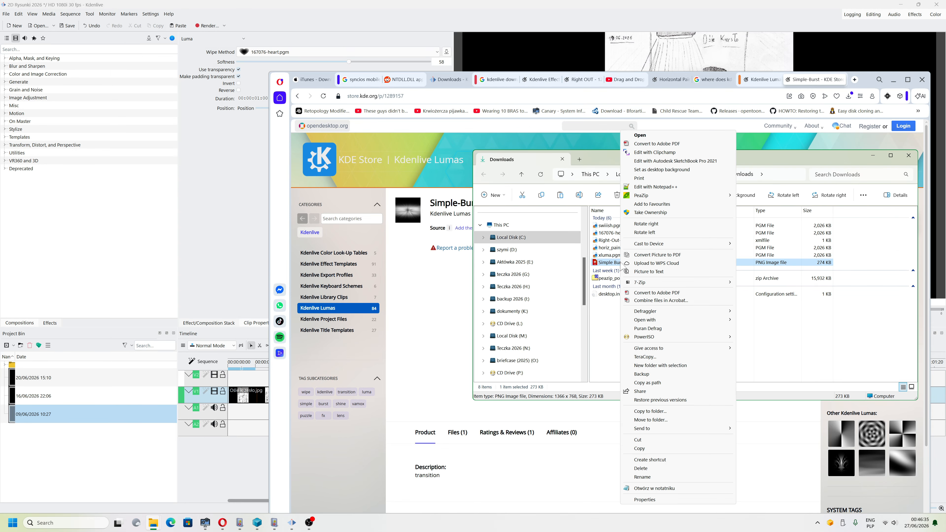
pyautogui.click(640, 449)
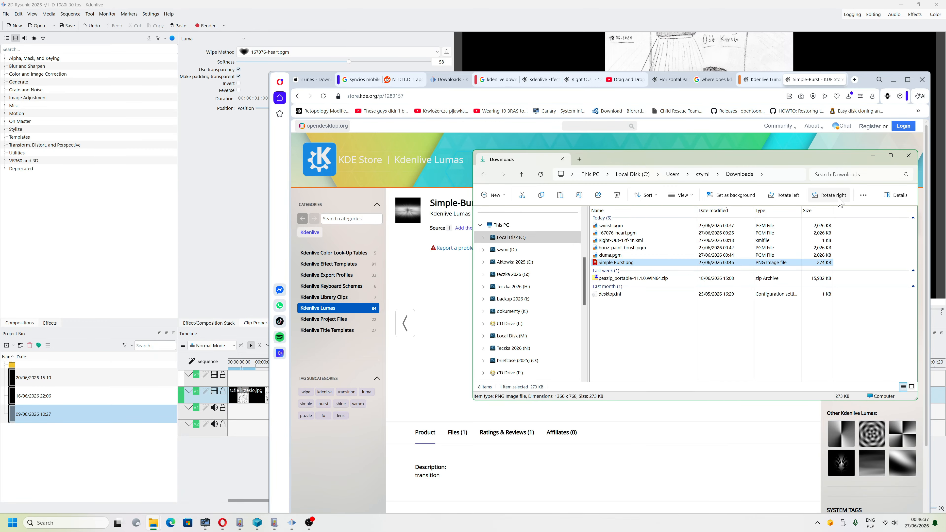
pyautogui.click(873, 156)
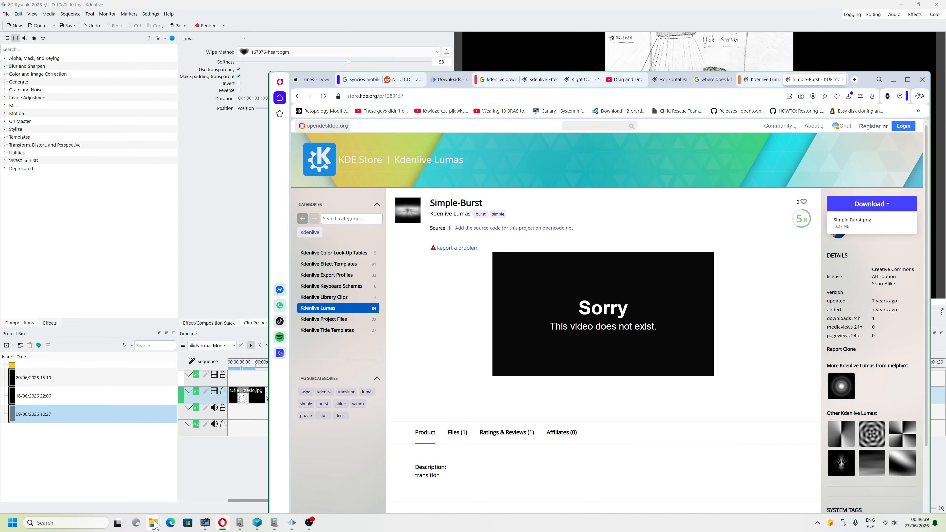
# Bring up the kdenlive lumas HD folder window, paste Simple Burst.png into it and minimise the window.
pyautogui.moveTo(156, 525)
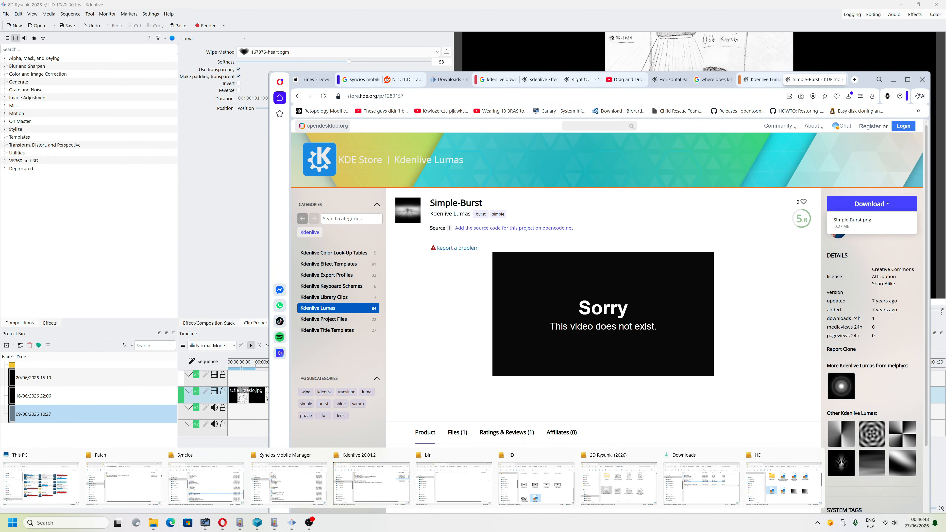
pyautogui.click(795, 480)
pyautogui.rightClick(748, 274)
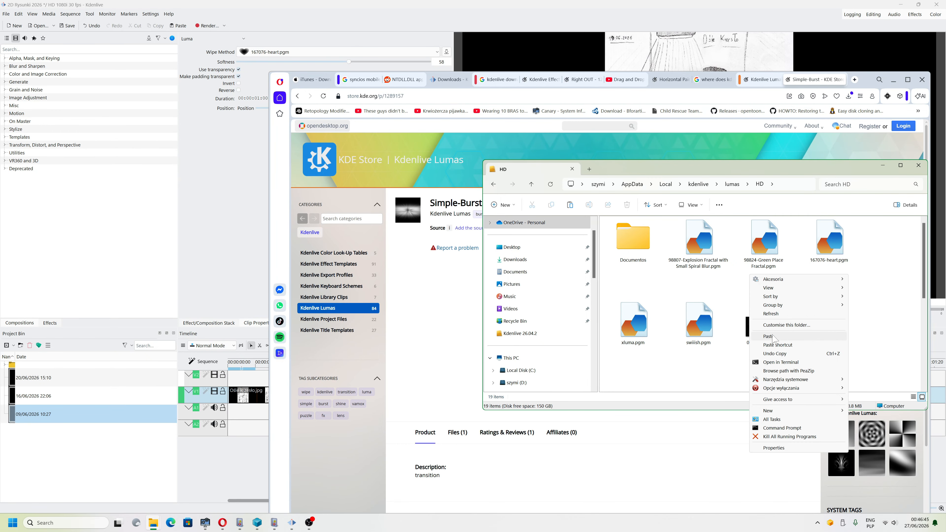
pyautogui.click(782, 339)
pyautogui.click(812, 379)
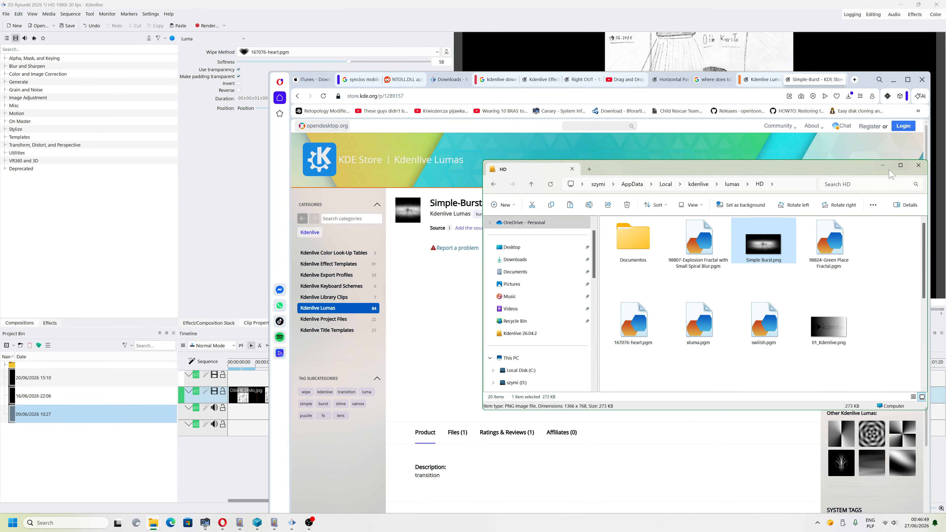
pyautogui.click(882, 166)
# Minimise the browser, scrub the Kdenlive timeline to the water bike clip and select the first clip on the video track.
pyautogui.click(893, 79)
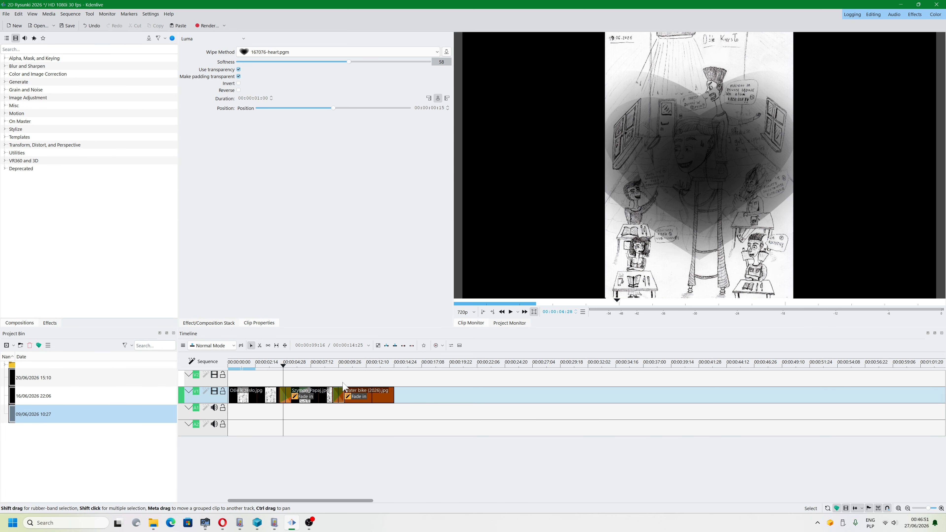
pyautogui.moveTo(283, 368)
pyautogui.mouseDown()
pyautogui.moveTo(397, 367)
pyautogui.moveTo(358, 367)
pyautogui.mouseUp()
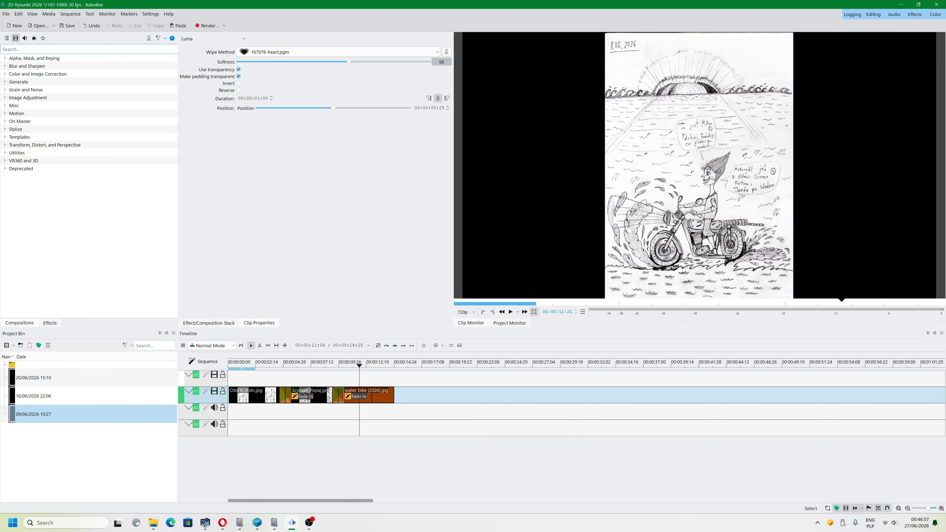
pyautogui.moveTo(355, 374)
pyautogui.mouseDown()
pyautogui.moveTo(238, 376)
pyautogui.moveTo(349, 377)
pyautogui.mouseUp()
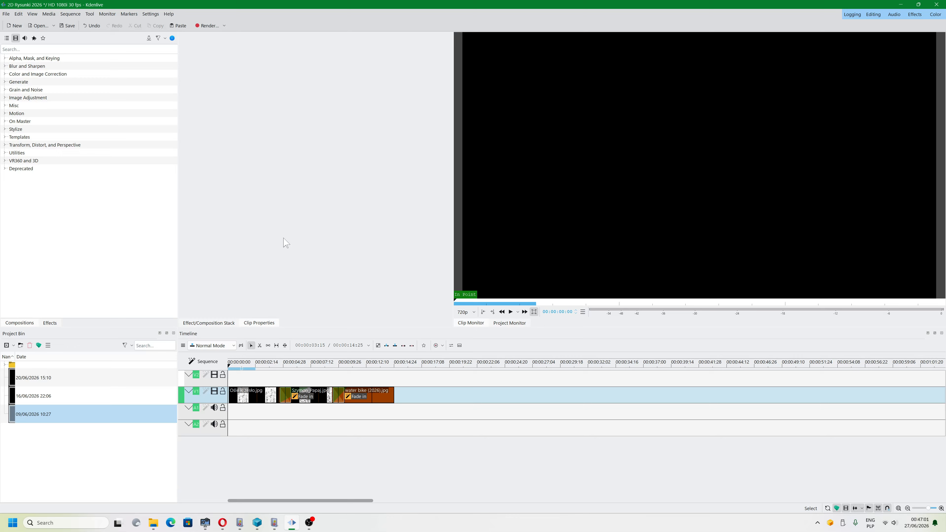
pyautogui.click(239, 392)
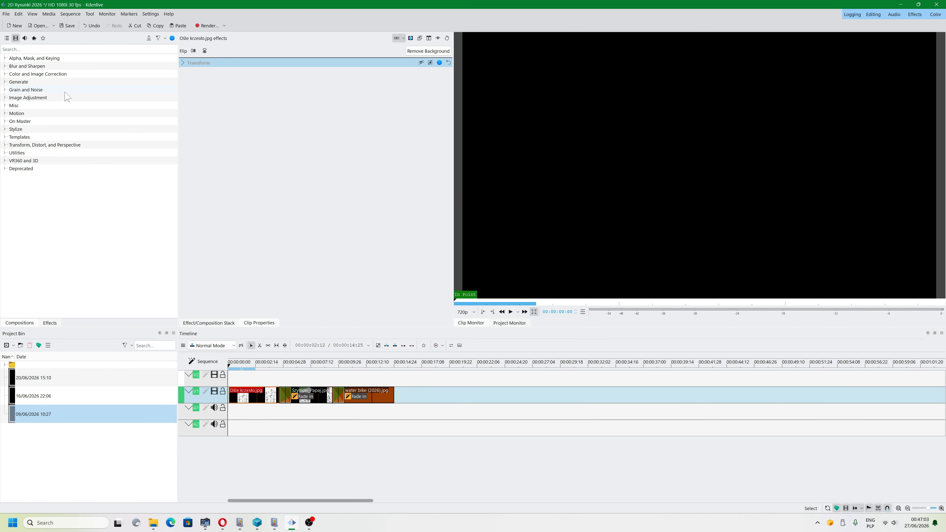
# Open the project settings, examine the video profile and the proxy options, and close the dialog.
pyautogui.click(8, 14)
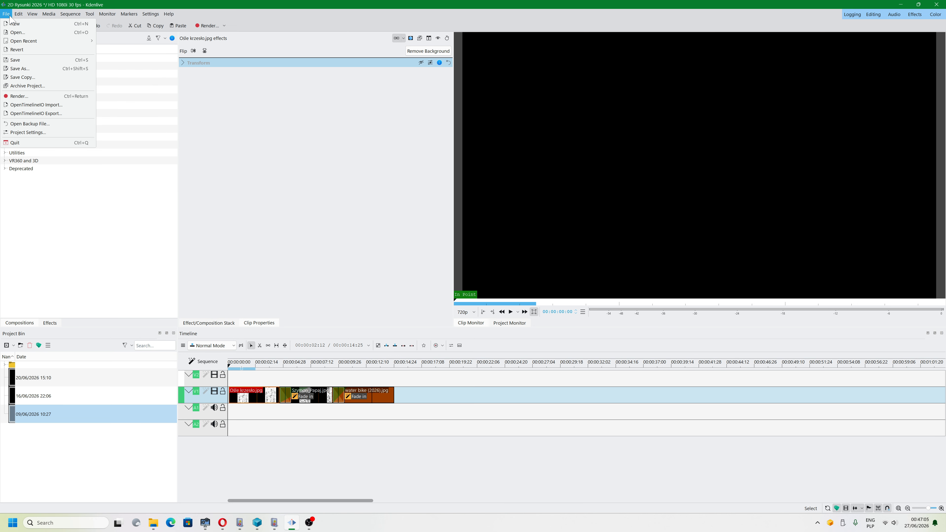
pyautogui.click(27, 133)
pyautogui.moveTo(479, 165); pyautogui.dragTo(566, 196)
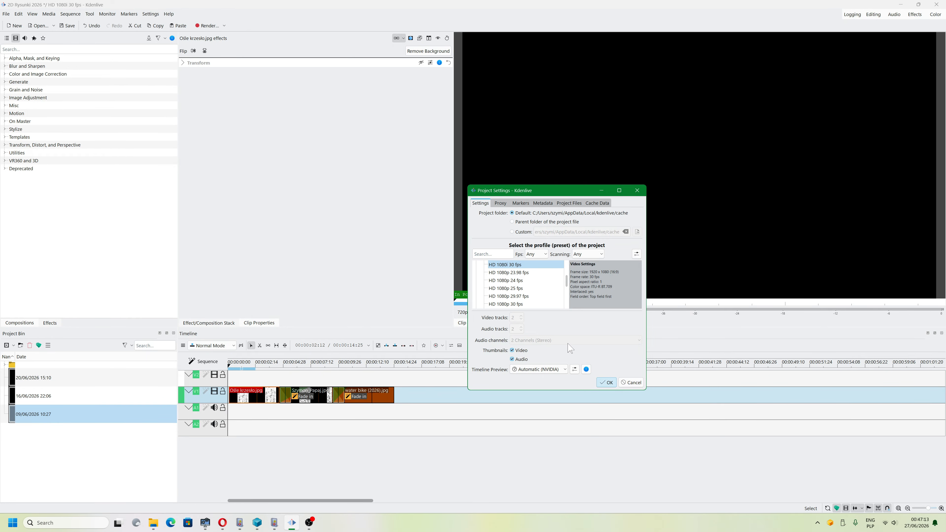
pyautogui.click(500, 204)
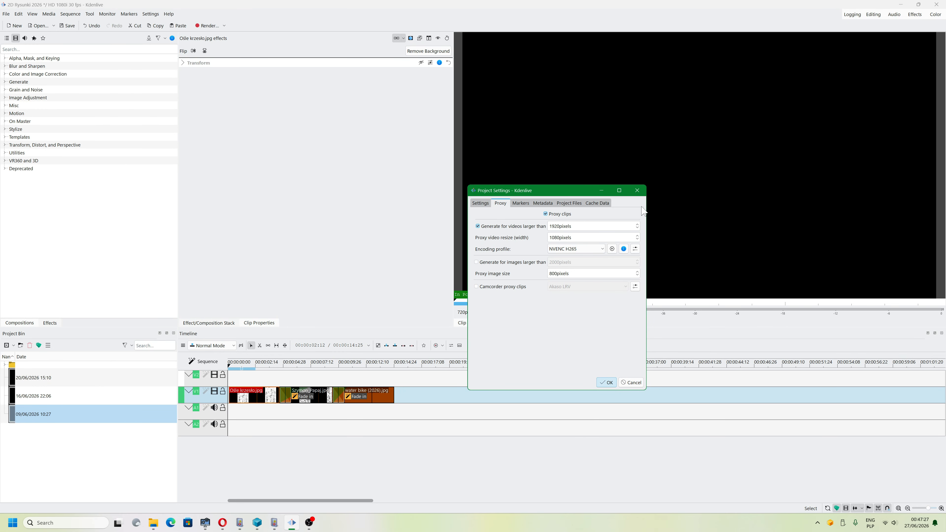
pyautogui.click(480, 203)
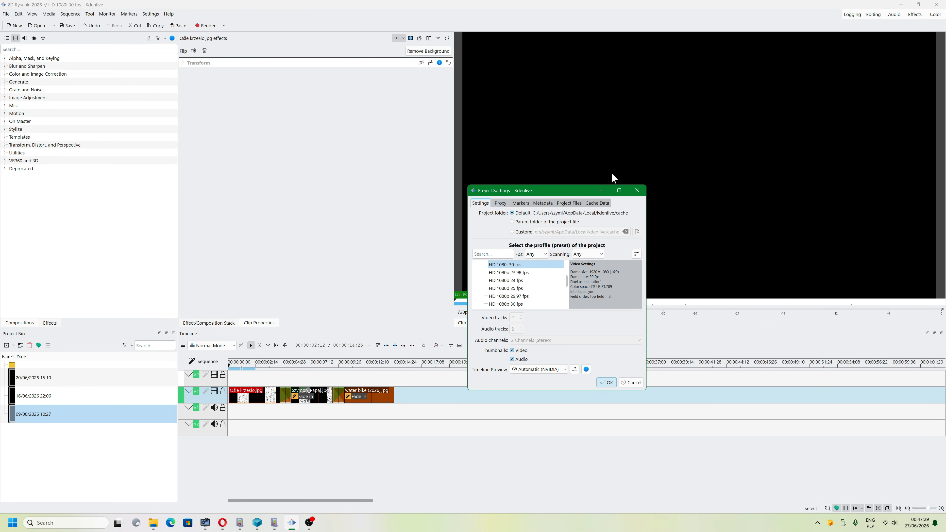
pyautogui.click(636, 193)
# Quit Kdenlive and save the changes to 2D Rysunki 2026.kdenlive.
pyautogui.click(6, 14)
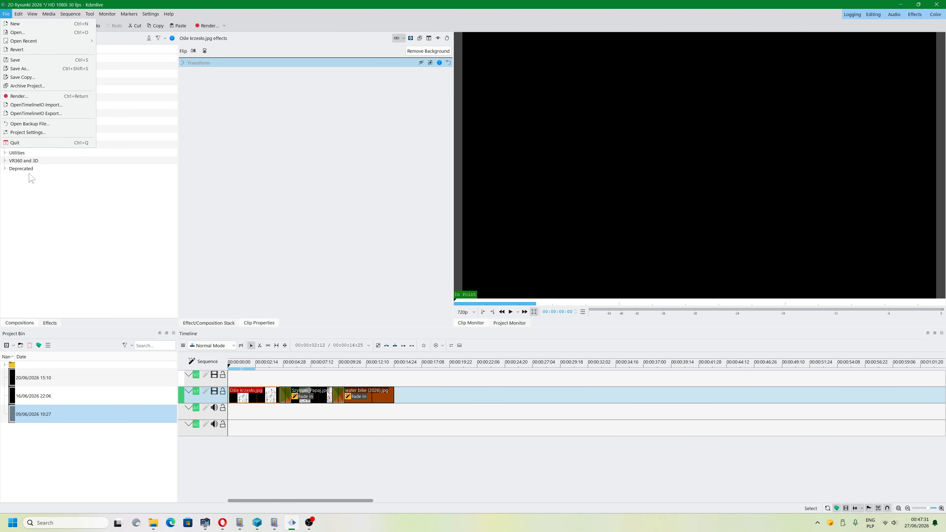
pyautogui.click(25, 143)
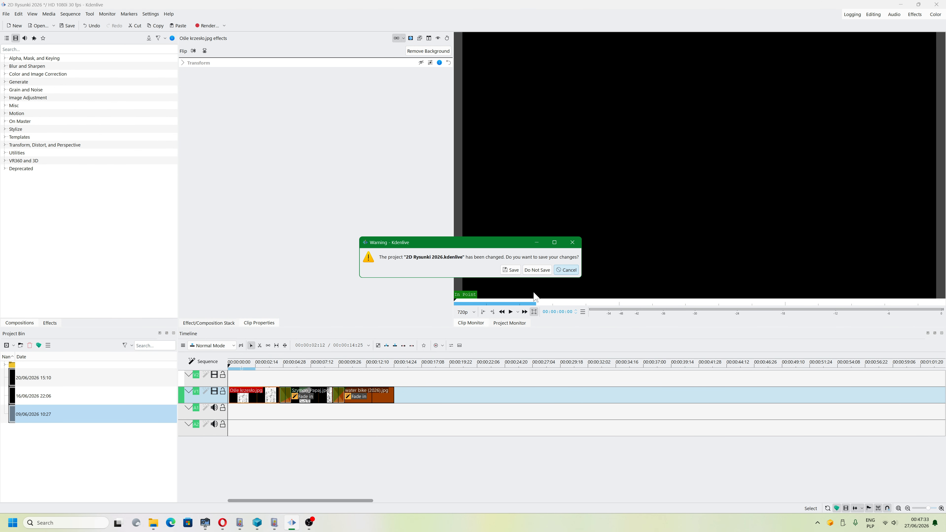
pyautogui.click(511, 271)
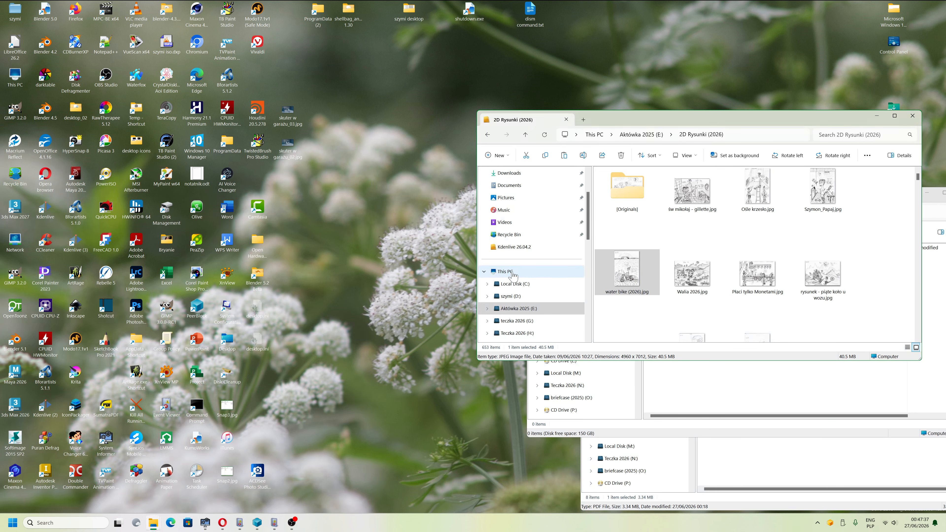
# Start Kdenlive again and open the recent project 2D Rysunki 2026.kdenlive.
pyautogui.click(13, 522)
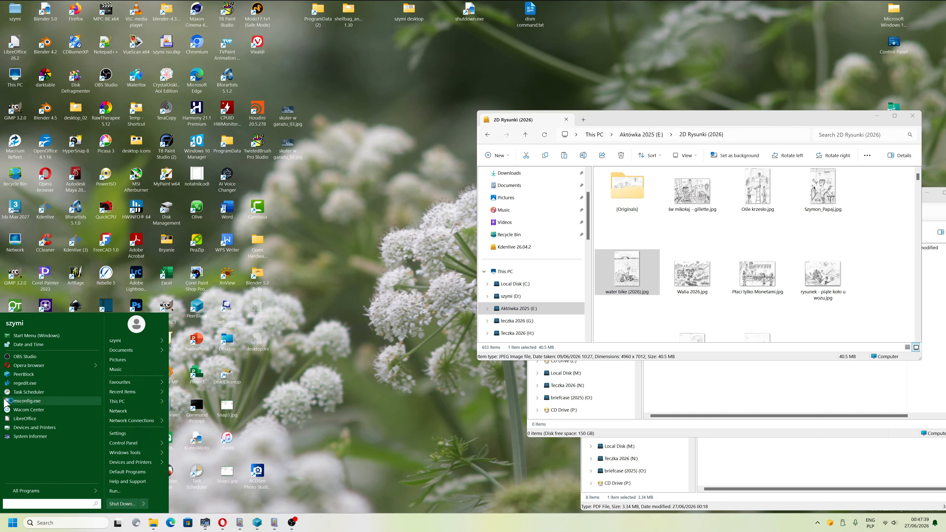
pyautogui.click(79, 246)
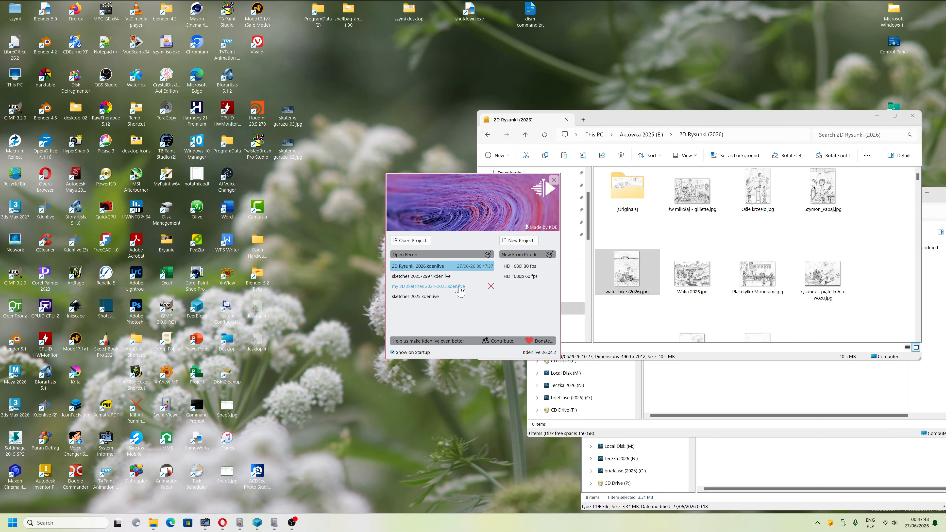
pyautogui.doubleClick(427, 265)
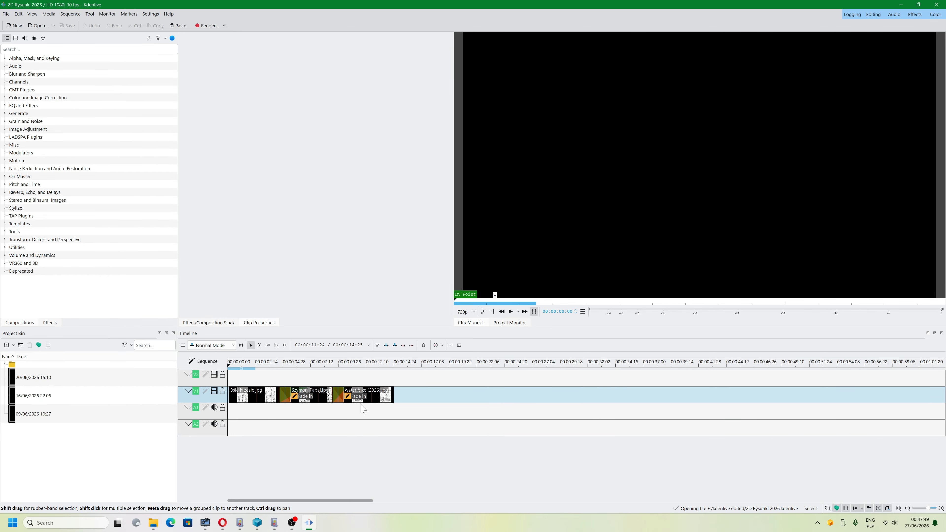
# Open the 2D Rysunki (2026) folder in File Explorer, preview the Walia 2026.jpg drawing and close the image viewer.
pyautogui.rightClick(363, 410)
pyautogui.click(153, 523)
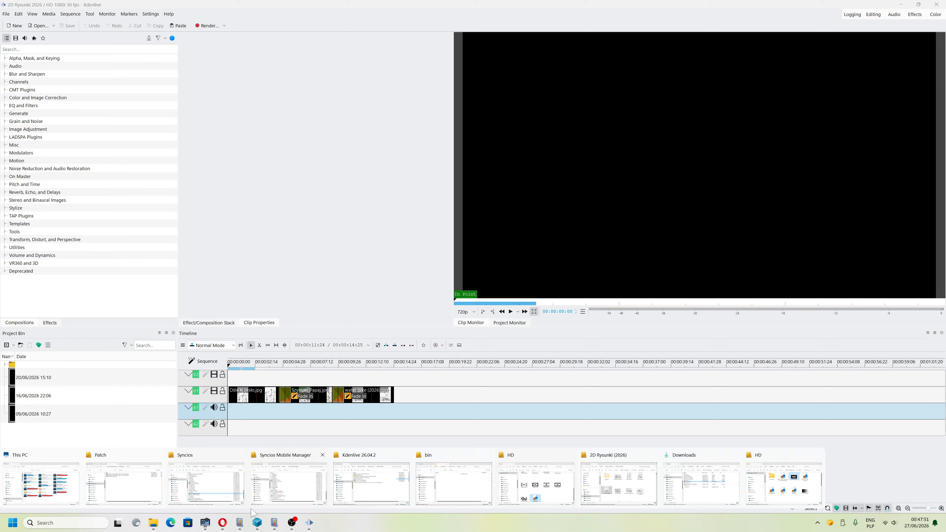
pyautogui.click(598, 492)
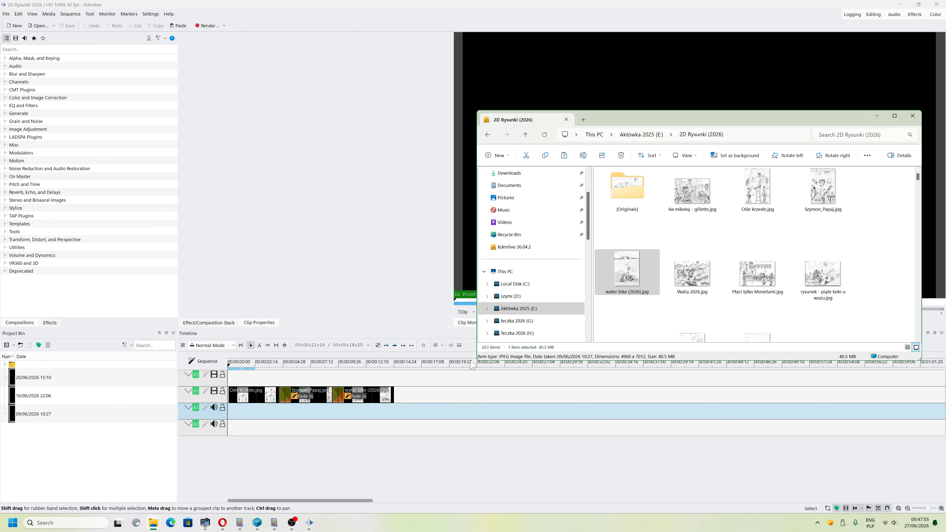
pyautogui.click(709, 279)
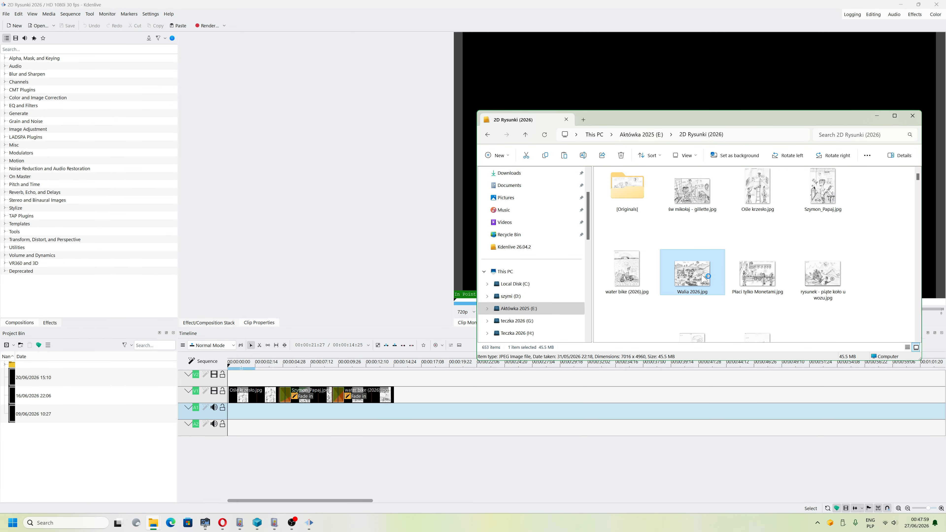
pyautogui.doubleClick(703, 279)
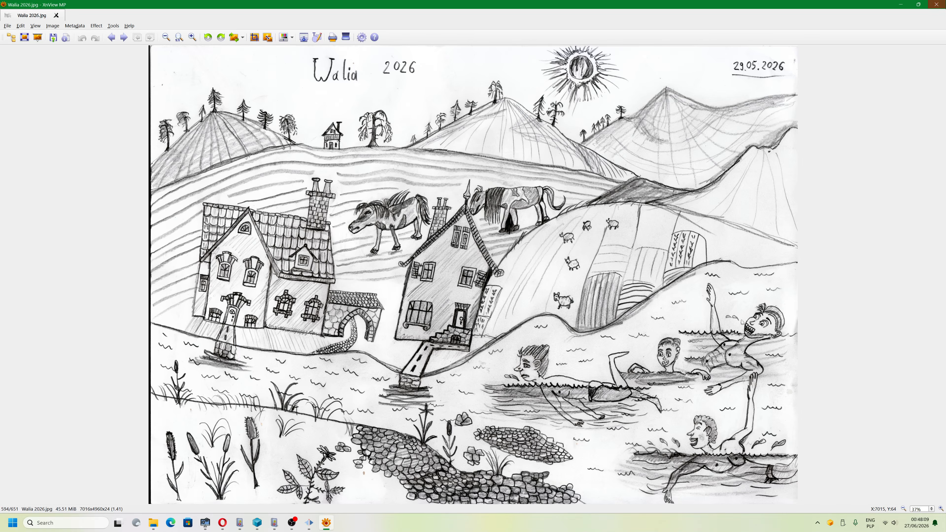
pyautogui.click(936, 4)
pyautogui.doubleClick(695, 282)
pyautogui.click(936, 4)
# Add Walia 2026.jpg from the folder to the V1 video track, after the water bike clip.
pyautogui.moveTo(690, 282); pyautogui.dragTo(431, 394)
pyautogui.click(417, 394)
pyautogui.click(406, 390)
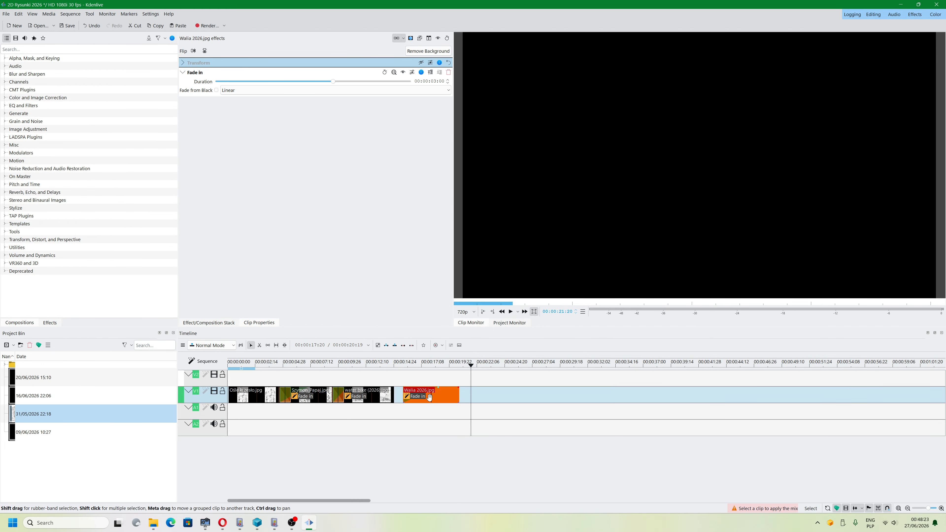
# Remove the effects from the Walia 2026.jpg clip and move it directly against the end of the water bike clip.
pyautogui.rightClick(445, 396)
pyautogui.moveTo(494, 393)
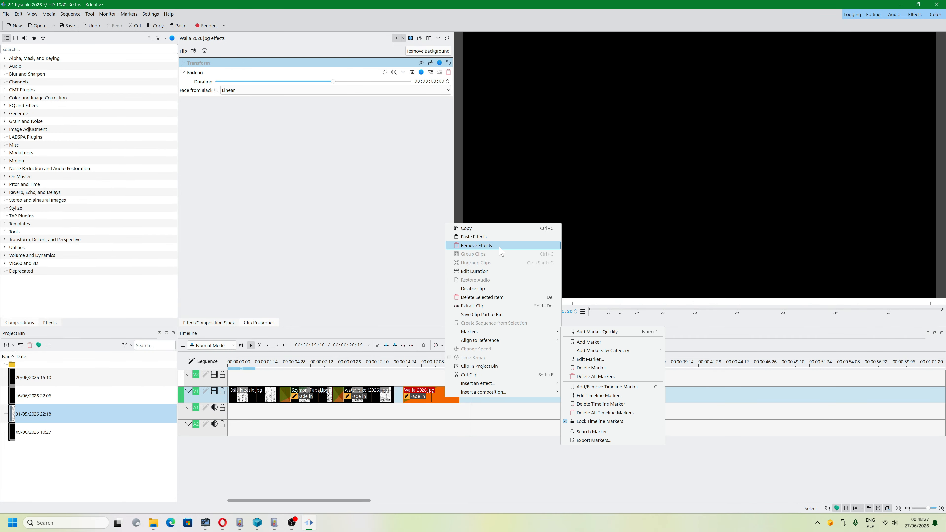
pyautogui.click(475, 245)
pyautogui.moveTo(427, 397); pyautogui.dragTo(422, 397)
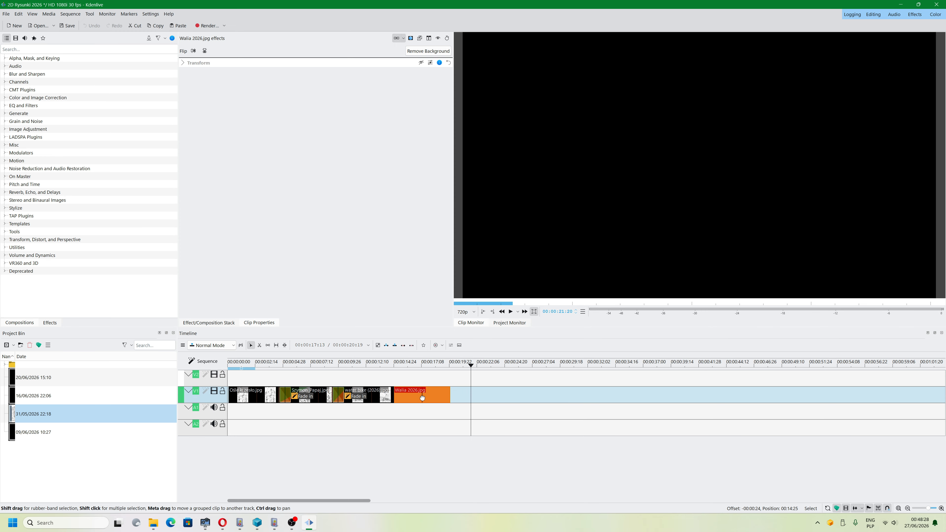
# Mix the water bike and Walia 2026.jpg clips, check the luma's name on the KDE Store page and choose Simple Burst.png as wipe method.
pyautogui.click(394, 394)
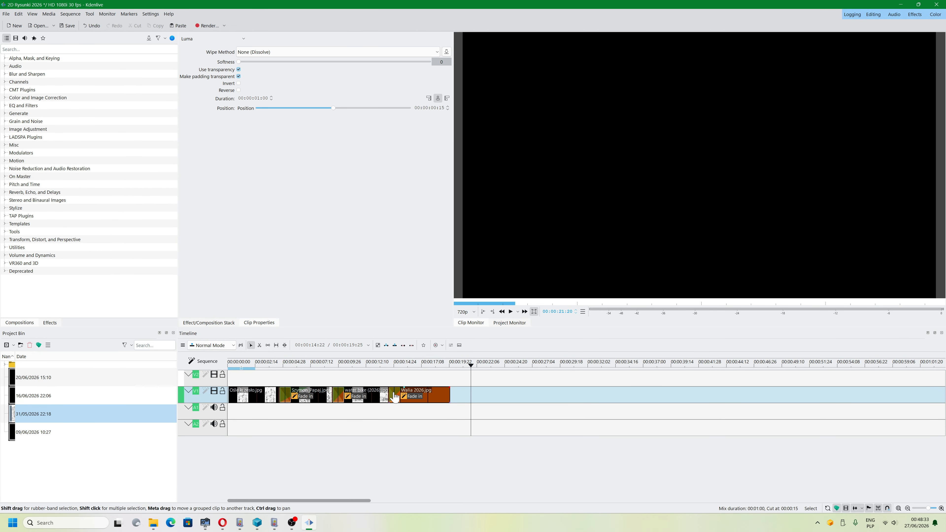
pyautogui.click(267, 53)
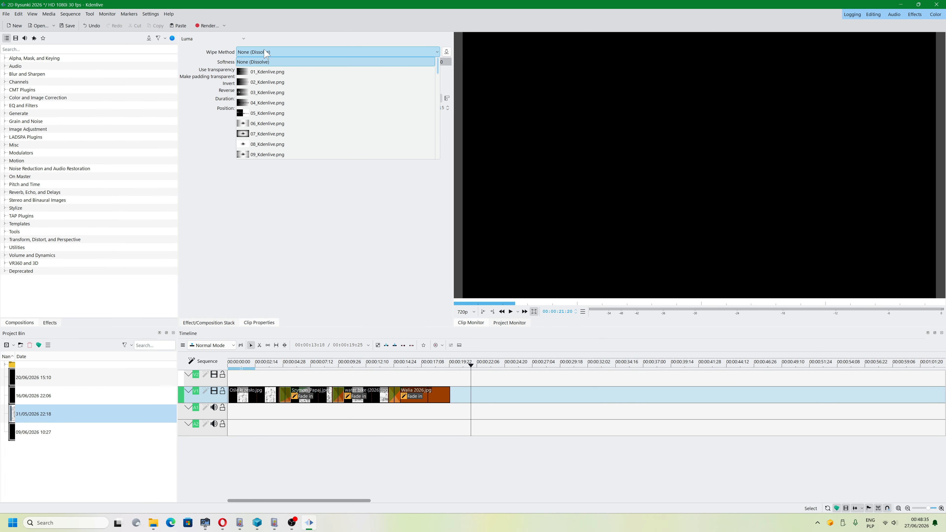
pyautogui.click(267, 52)
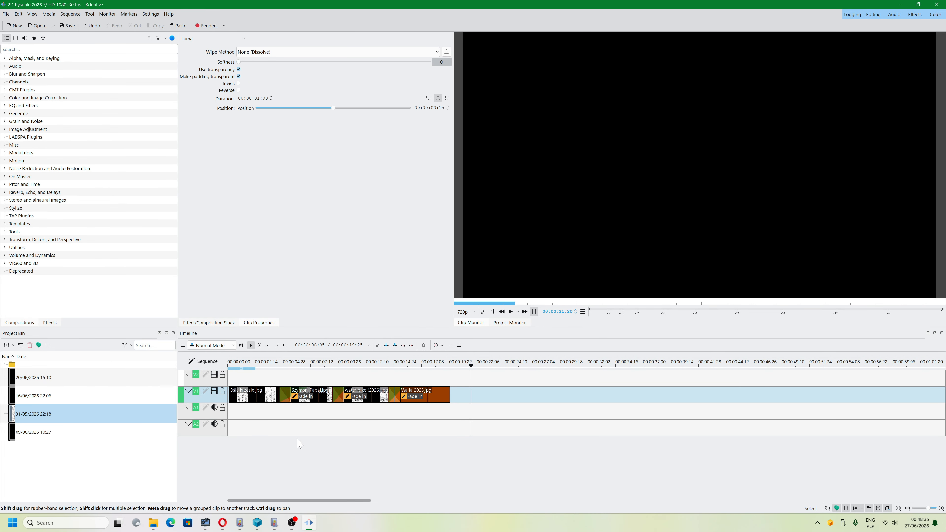
pyautogui.click(222, 522)
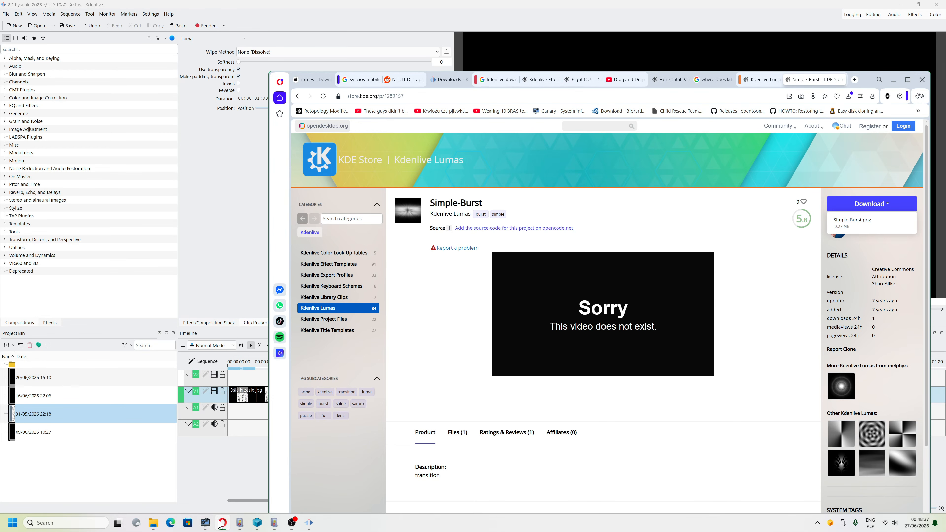
pyautogui.click(222, 523)
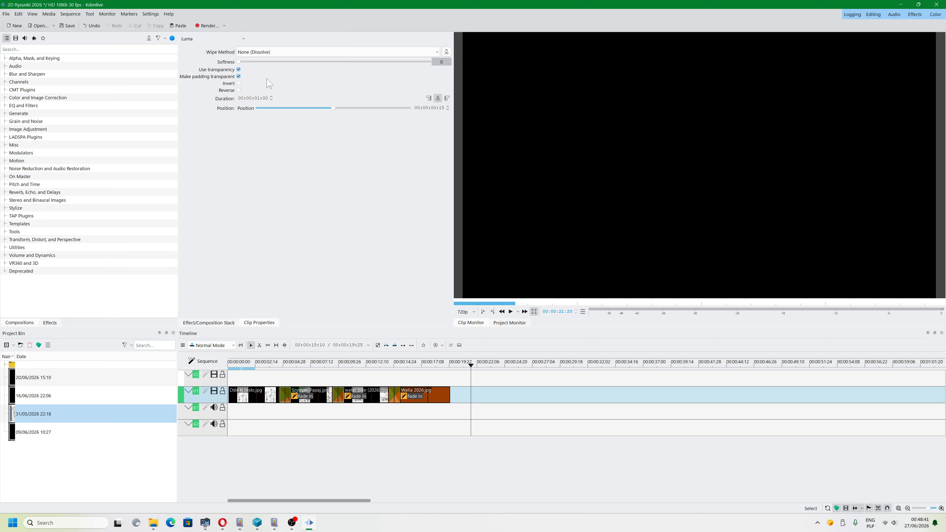
pyautogui.click(269, 53)
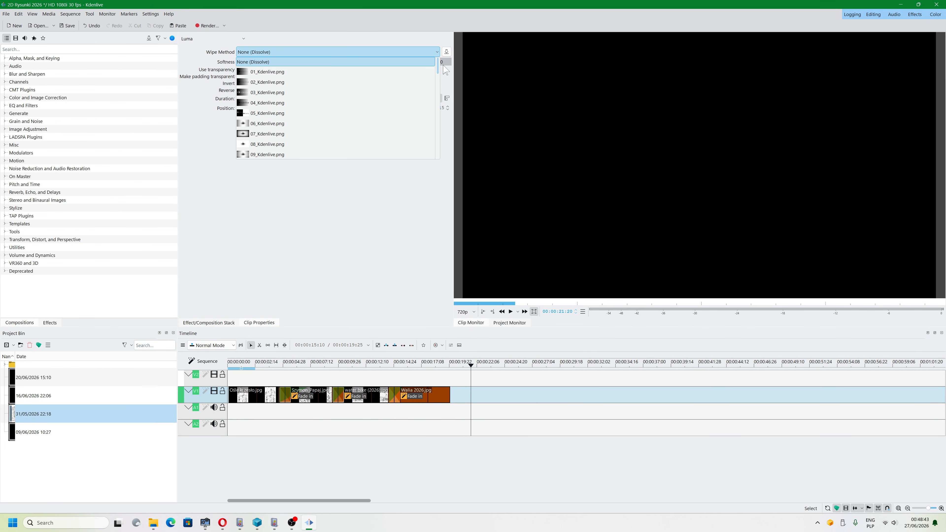
pyautogui.moveTo(439, 67); pyautogui.dragTo(434, 148)
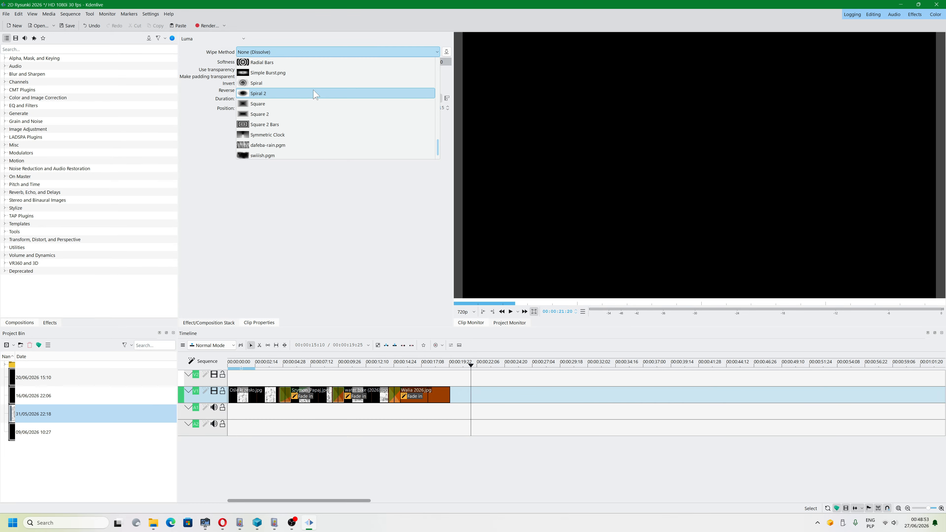
pyautogui.click(293, 77)
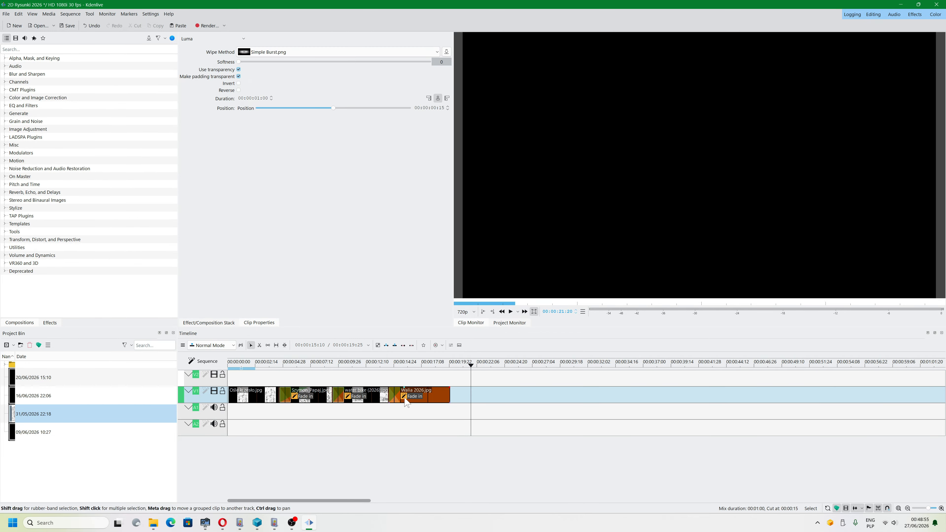
# Set the softness of the Simple Burst wipe to 34 and scrub through the mix to preview it.
pyautogui.moveTo(473, 370); pyautogui.dragTo(398, 372)
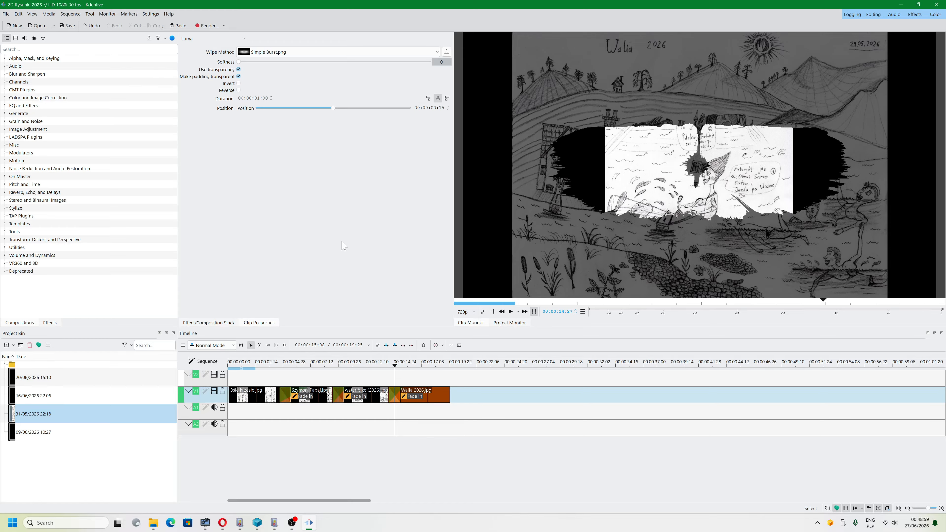
pyautogui.moveTo(272, 66); pyautogui.dragTo(304, 64)
pyautogui.moveTo(394, 368); pyautogui.dragTo(407, 390)
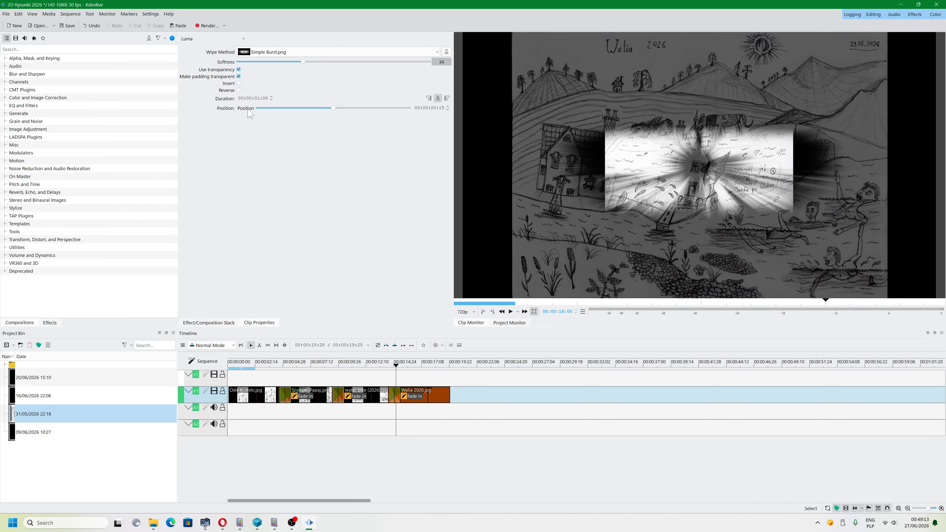
pyautogui.moveTo(399, 363)
pyautogui.mouseDown()
pyautogui.moveTo(411, 363)
pyautogui.moveTo(378, 368)
pyautogui.moveTo(403, 368)
pyautogui.moveTo(388, 369)
pyautogui.mouseUp()
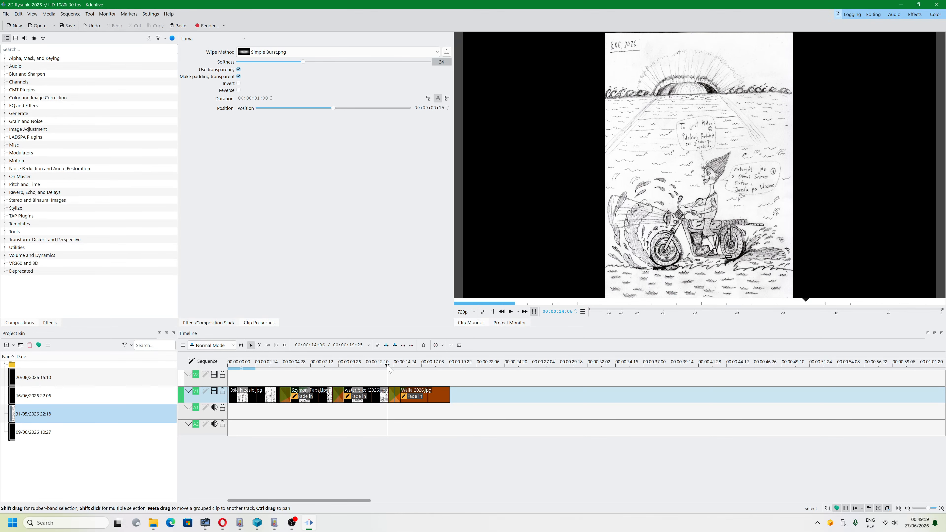
# Remove the mix between the water bike and Walia 2026.jpg clips and clear the Walia clip's effects.
pyautogui.moveTo(433, 394)
pyautogui.mouseDown()
pyautogui.moveTo(446, 395)
pyautogui.moveTo(406, 397)
pyautogui.moveTo(418, 395)
pyautogui.mouseUp()
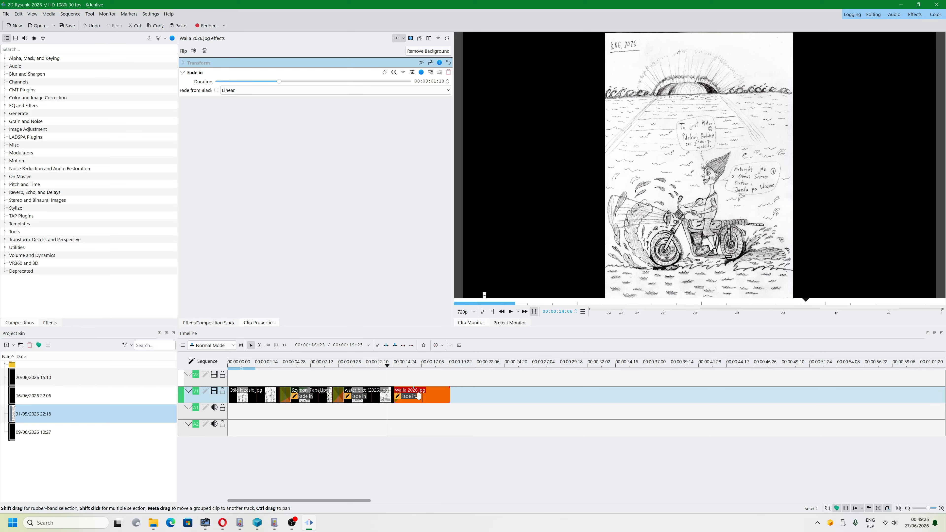
pyautogui.moveTo(389, 367)
pyautogui.mouseDown()
pyautogui.moveTo(401, 367)
pyautogui.moveTo(392, 371)
pyautogui.mouseUp()
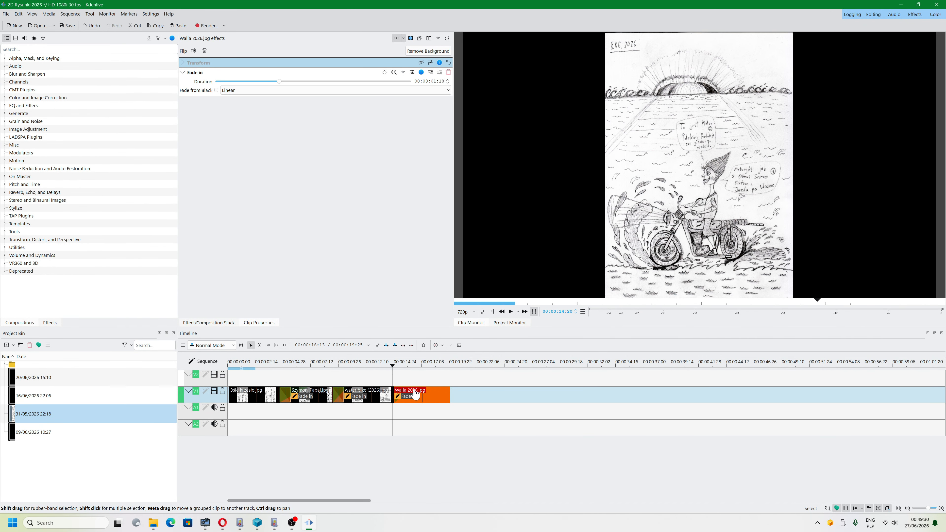
pyautogui.rightClick(441, 398)
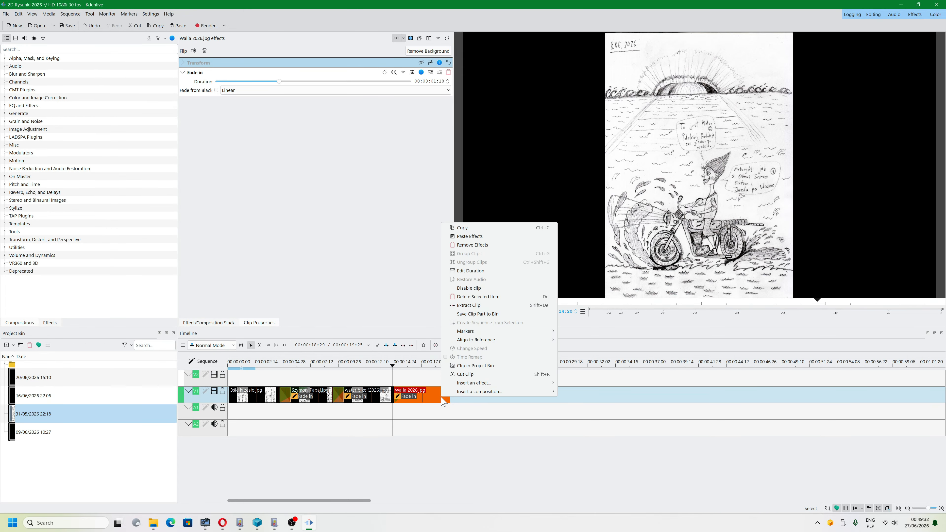
pyautogui.click(470, 245)
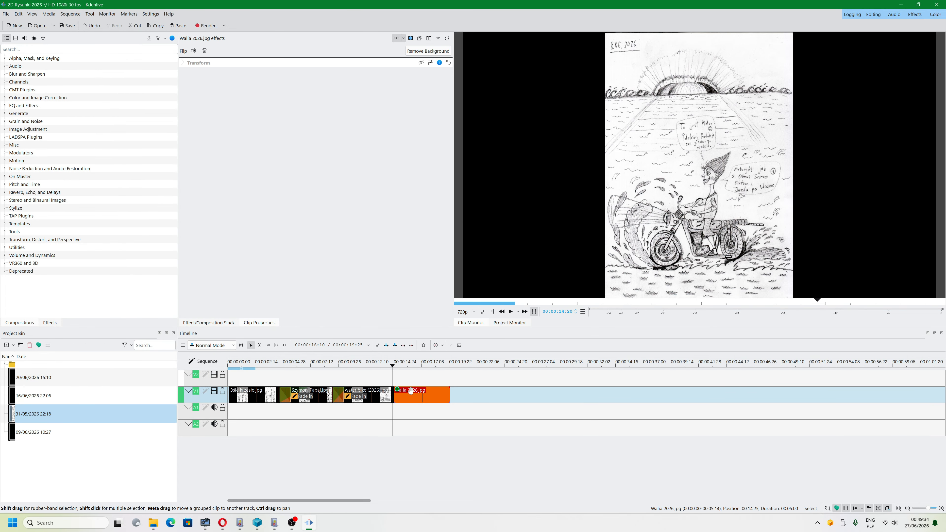
# Add a new mix between the water bike and Walia 2026.jpg clips and stretch its duration to 00:00:01:25.
pyautogui.doubleClick(396, 394)
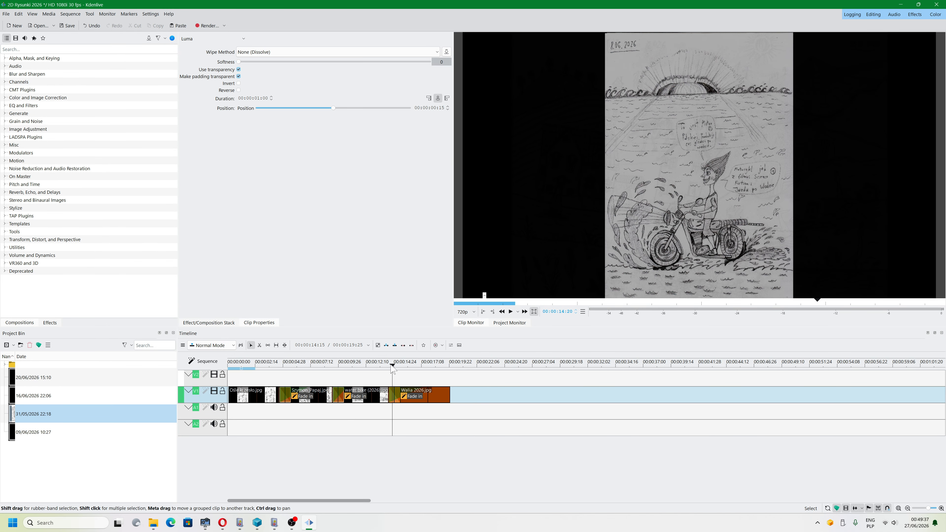
pyautogui.moveTo(392, 366); pyautogui.dragTo(413, 391)
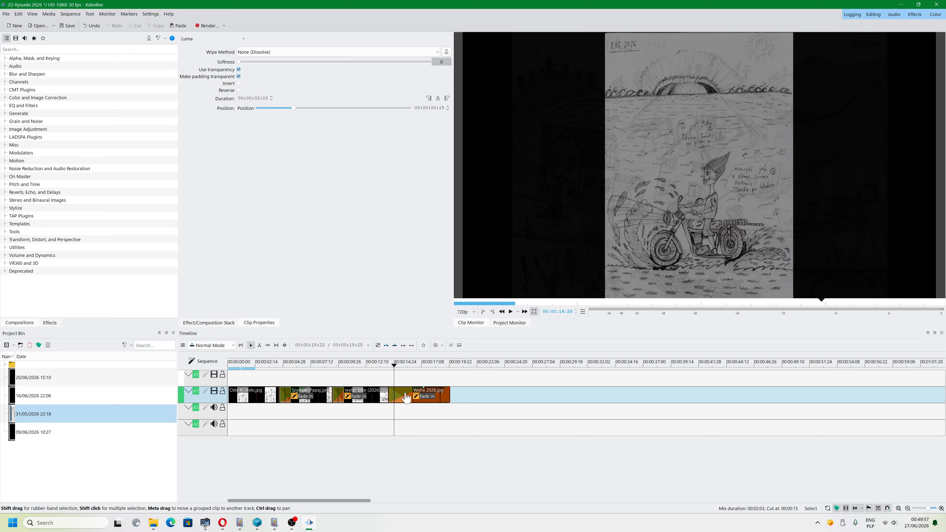
pyautogui.scroll(4, 405, 397)
pyautogui.scroll(-2, 416, 394)
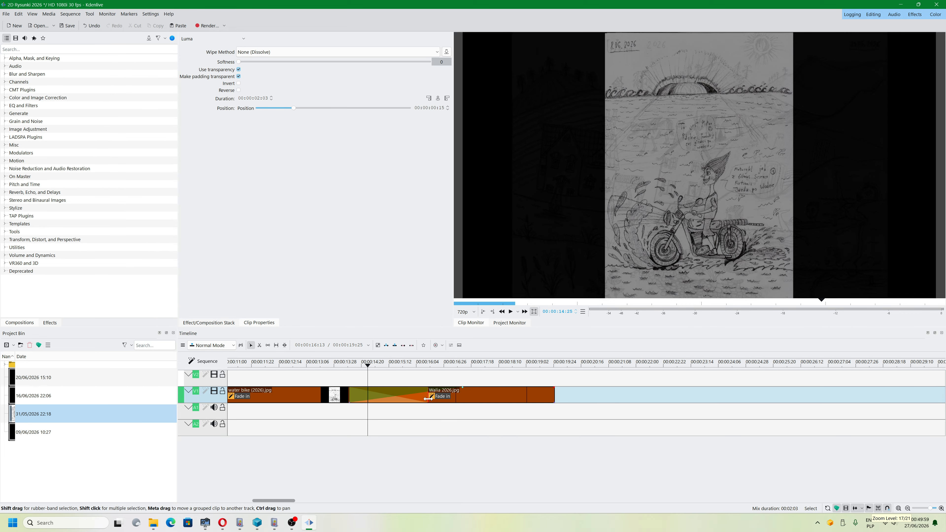
pyautogui.moveTo(427, 398); pyautogui.dragTo(405, 400)
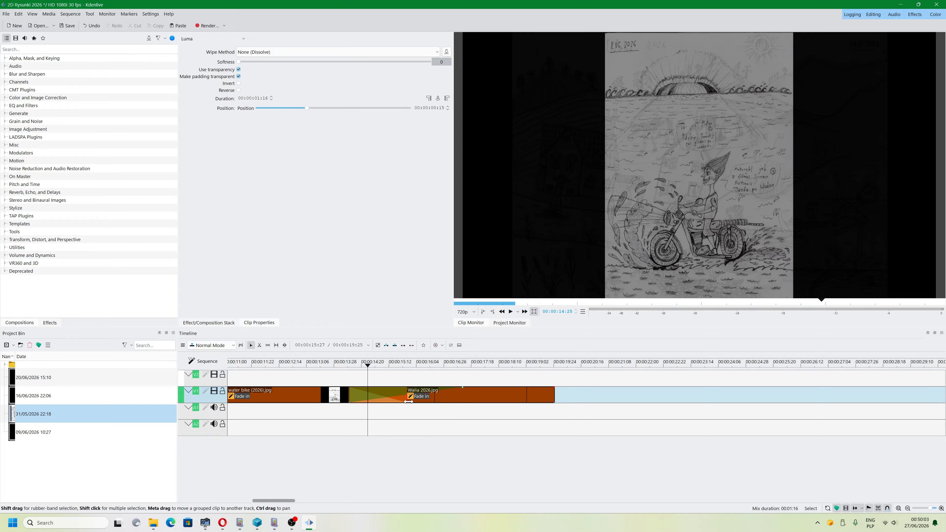
pyautogui.moveTo(415, 401); pyautogui.dragTo(420, 402)
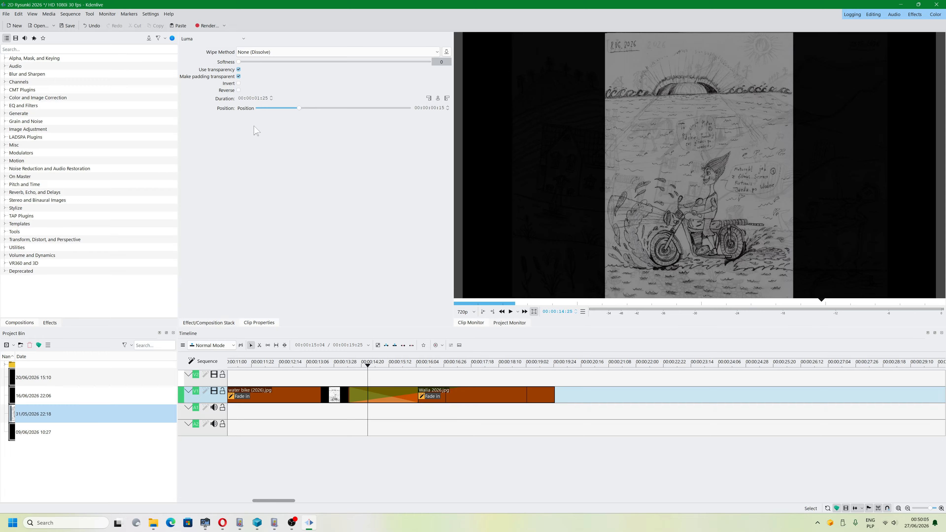
# Set the mix's wipe method to Simple Burst.png and its softness to 37.
pyautogui.click(283, 52)
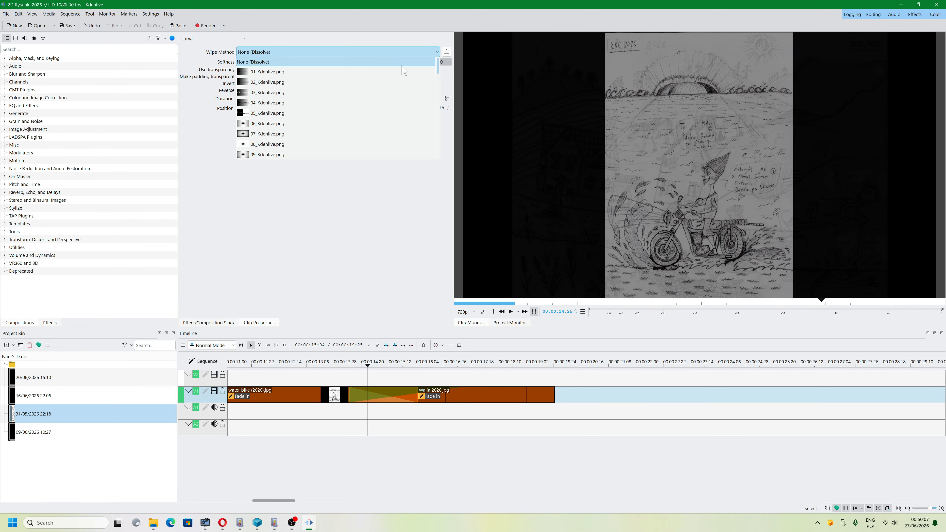
pyautogui.moveTo(438, 66); pyautogui.dragTo(437, 137)
pyautogui.click(326, 130)
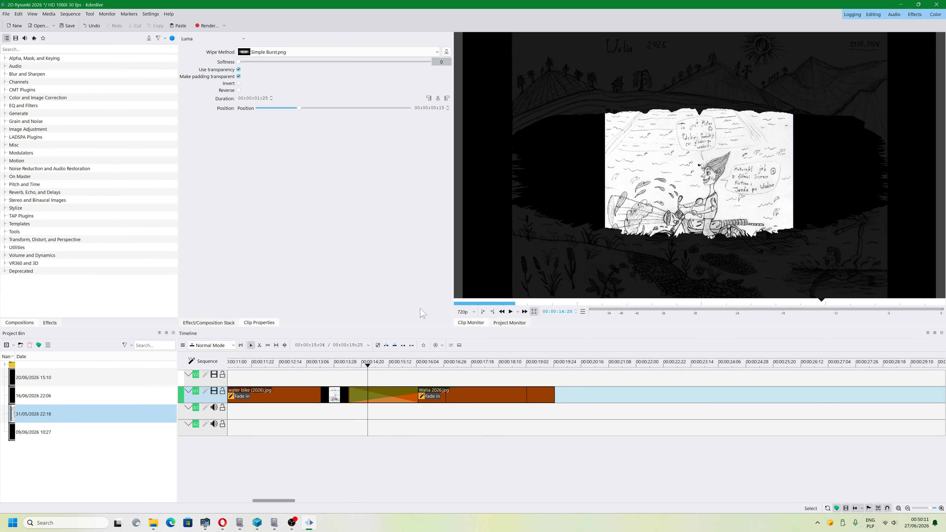
pyautogui.moveTo(373, 370)
pyautogui.mouseDown()
pyautogui.moveTo(423, 368)
pyautogui.moveTo(351, 373)
pyautogui.moveTo(371, 369)
pyautogui.mouseUp()
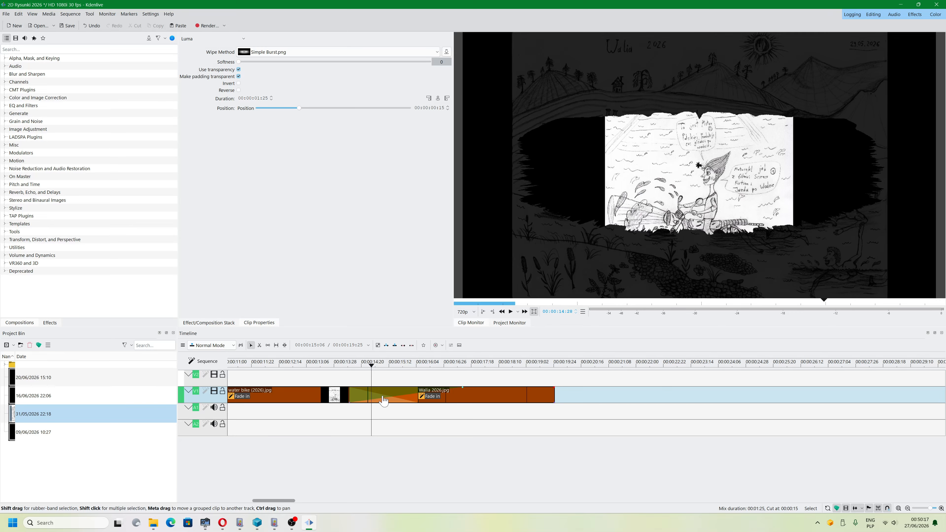
pyautogui.moveTo(284, 61); pyautogui.dragTo(315, 64)
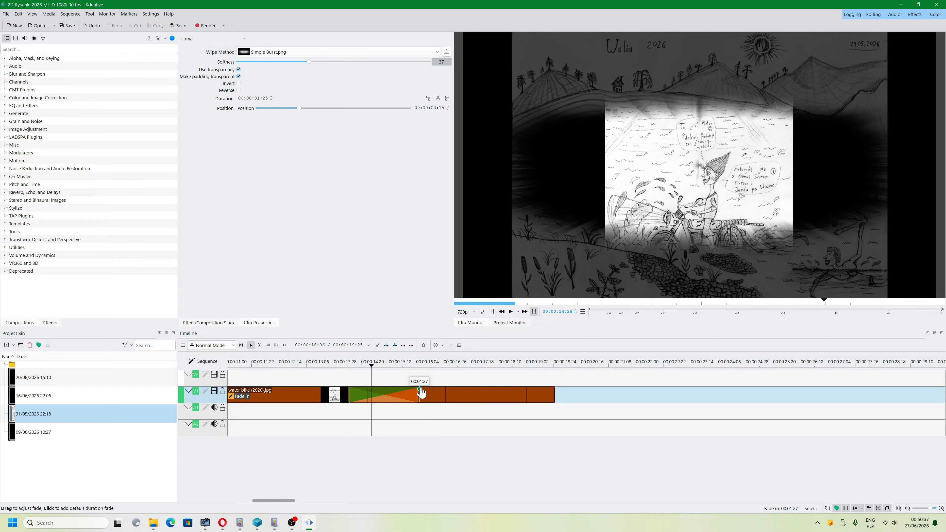
# Scrub back from the mix over the earlier clips and return the playhead to the start of the timeline.
pyautogui.moveTo(370, 367)
pyautogui.mouseDown()
pyautogui.moveTo(417, 372)
pyautogui.moveTo(294, 369)
pyautogui.mouseUp()
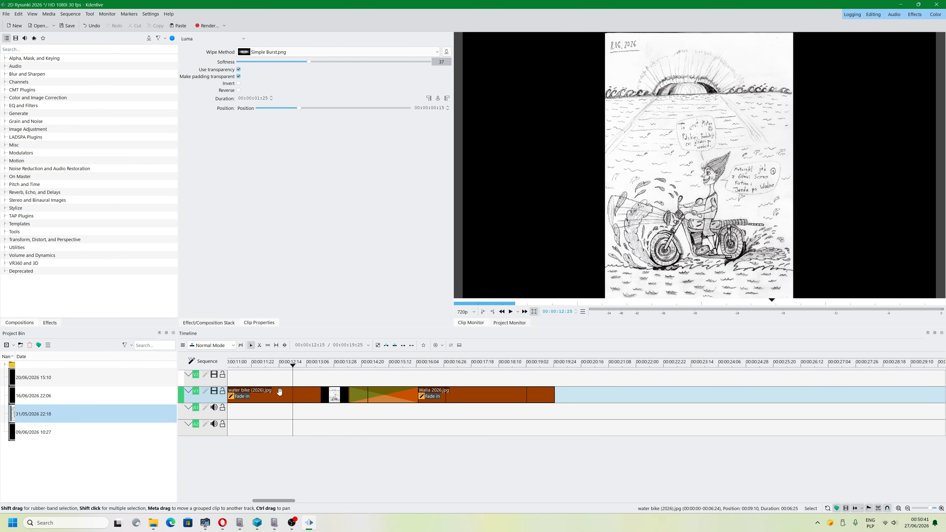
pyautogui.keyDown('ctrl'); pyautogui.scroll(-3, 283, 393); pyautogui.keyUp('ctrl')
pyautogui.scroll(5, 255, 397)
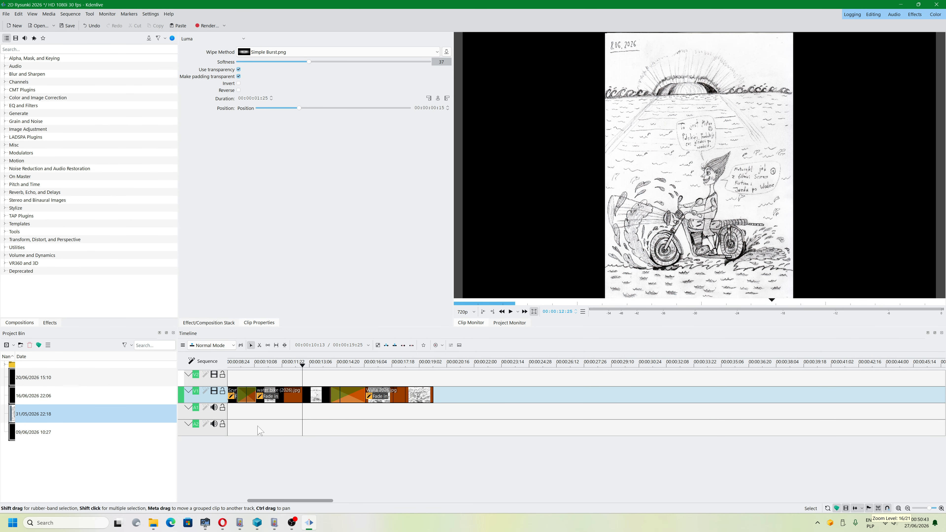
pyautogui.scroll(-5, 255, 397)
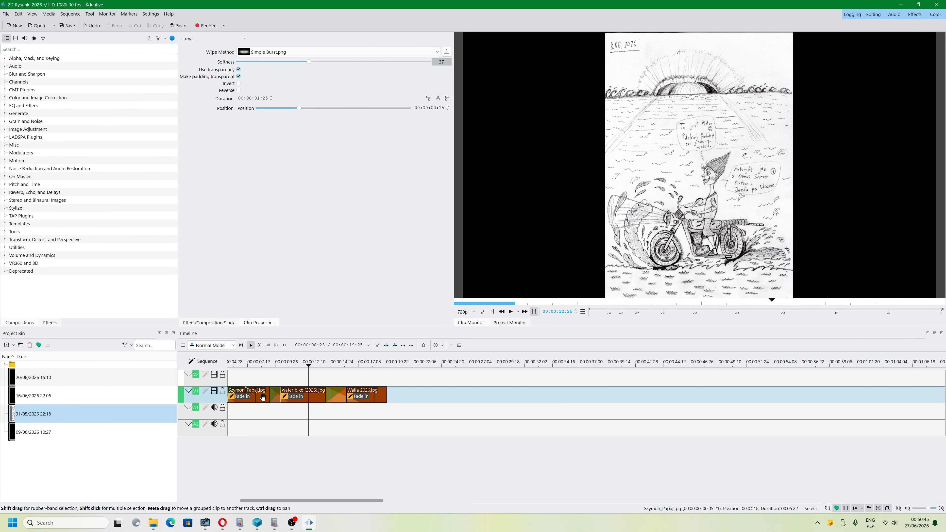
pyautogui.moveTo(309, 369); pyautogui.dragTo(225, 369)
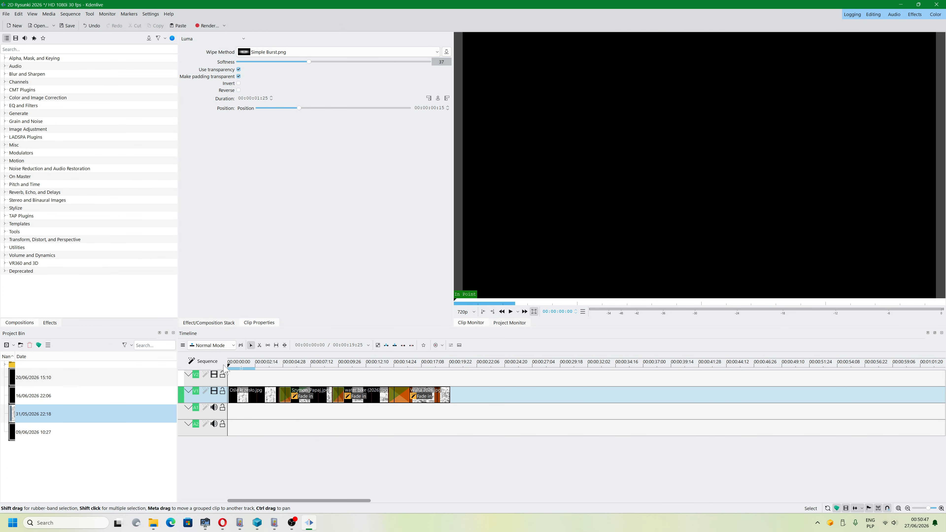
# Filter the effects list to video effects and play the timeline from the start past the Simple Burst mix.
pyautogui.click(16, 39)
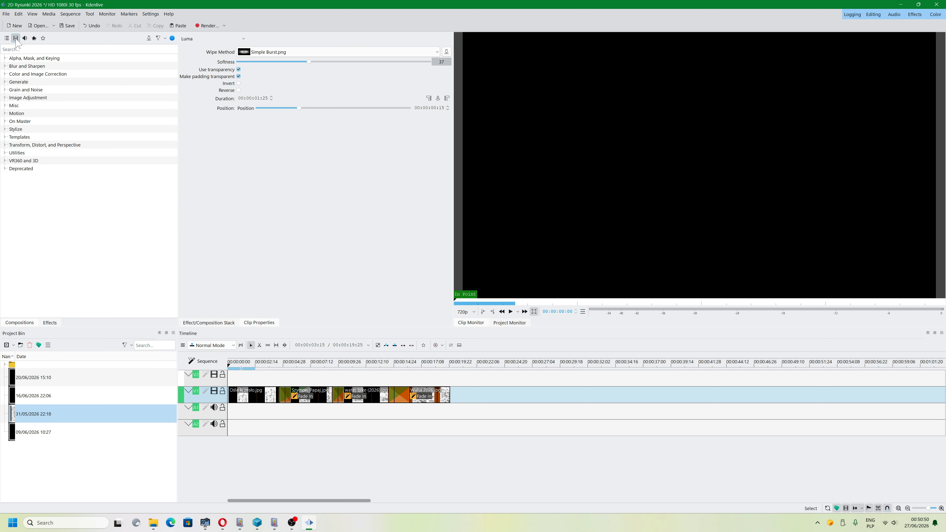
pyautogui.click(511, 311)
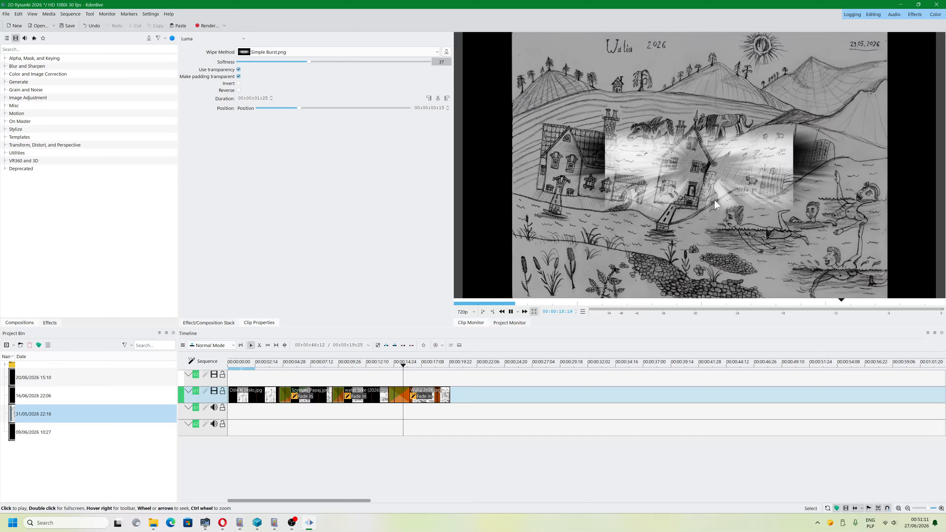
pyautogui.click(514, 315)
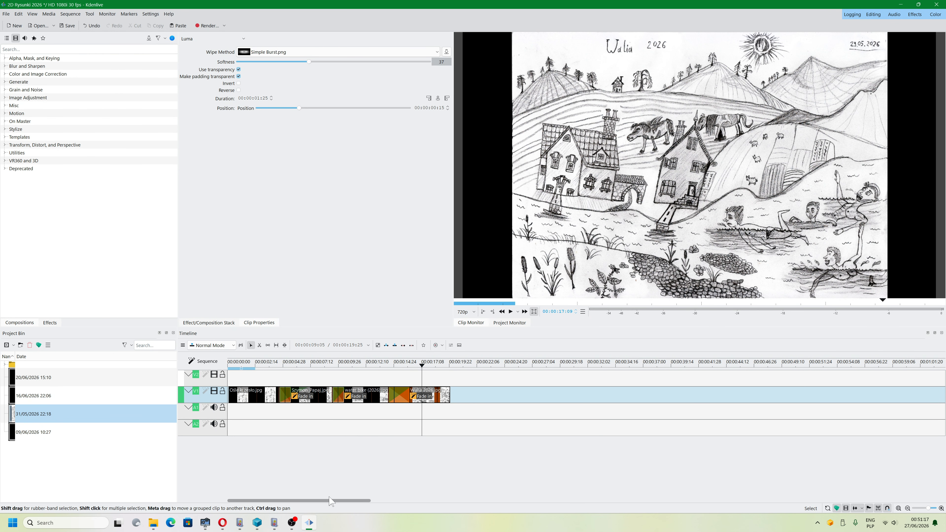
# Switch to the Opera browser and open the Horizontal Paint Brush Wipe page from the KDE Store's Kdenlive Lumas category.
pyautogui.click(222, 523)
pyautogui.scroll(-3, 473, 410)
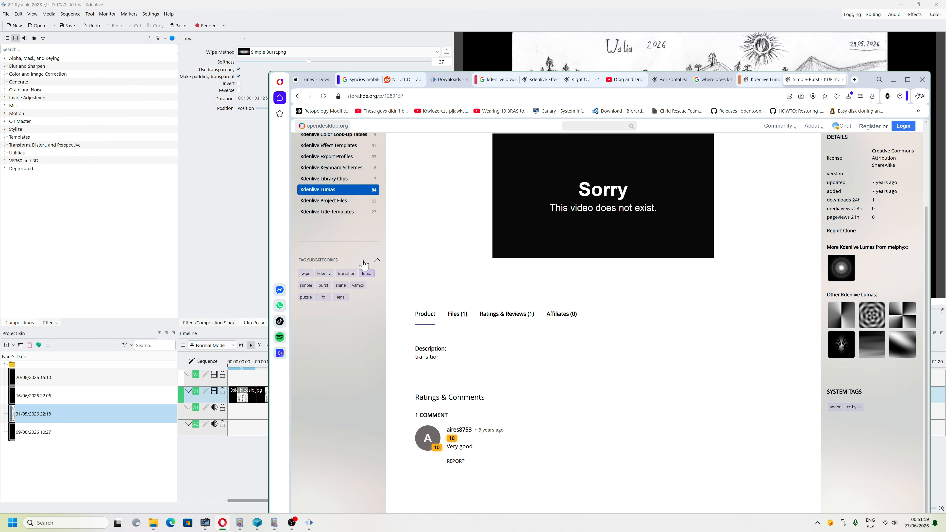
pyautogui.click(329, 190)
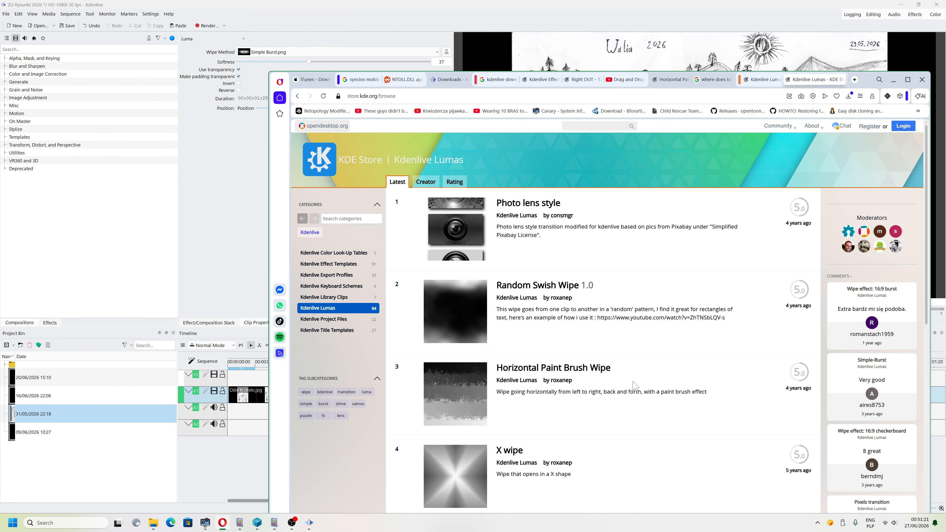
pyautogui.scroll(-4, 634, 386)
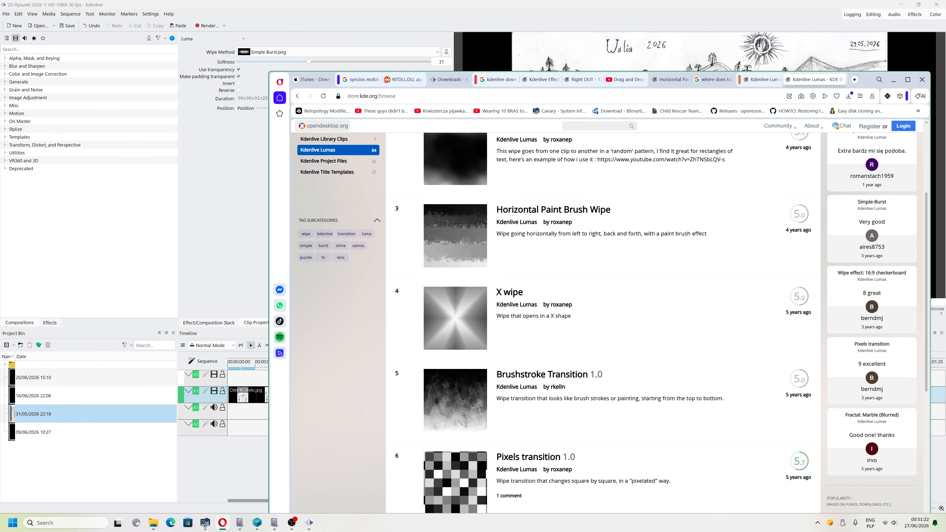
pyautogui.click(567, 213)
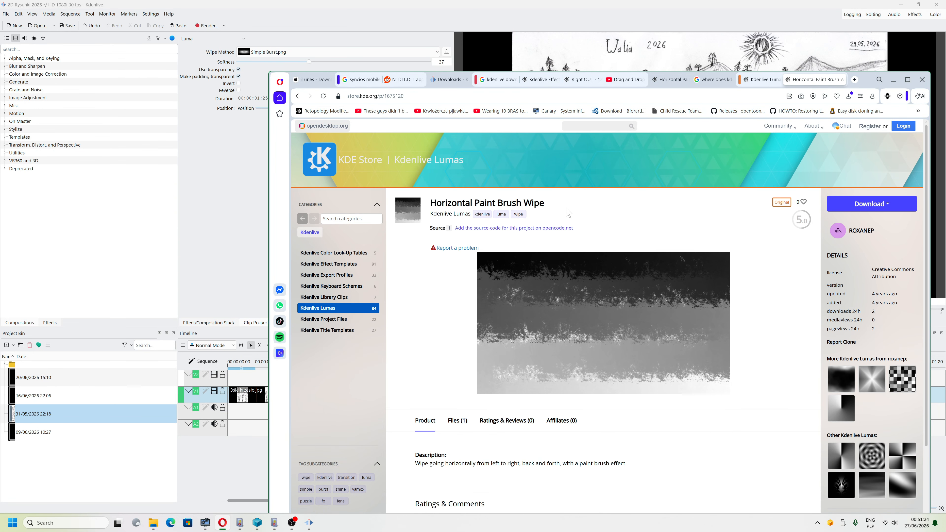
# Download the horiz_paint_brush.pgm file for the Horizontal Paint Brush Wipe.
pyautogui.click(870, 209)
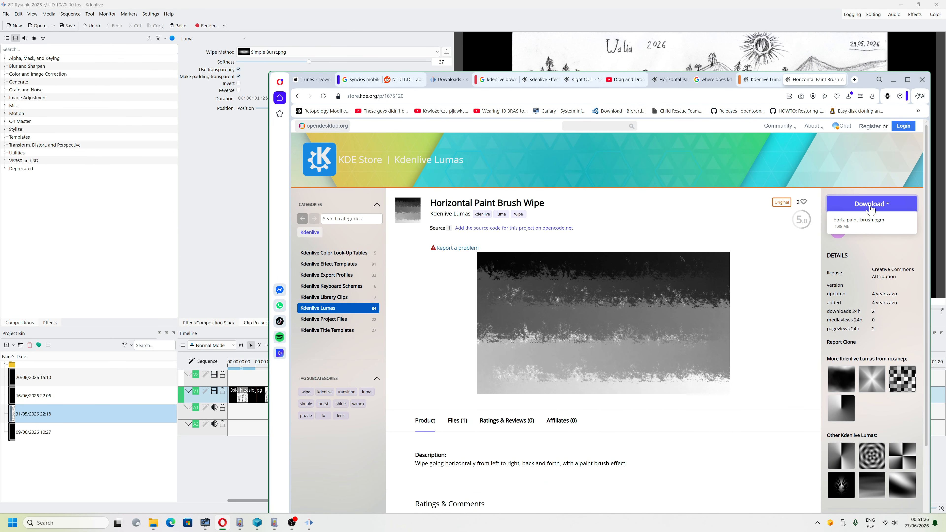
pyautogui.click(874, 223)
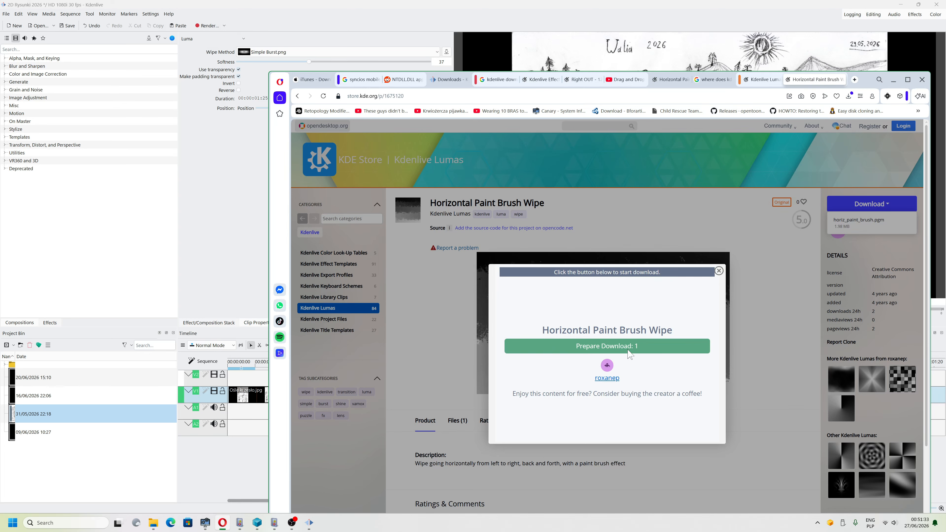
pyautogui.click(617, 352)
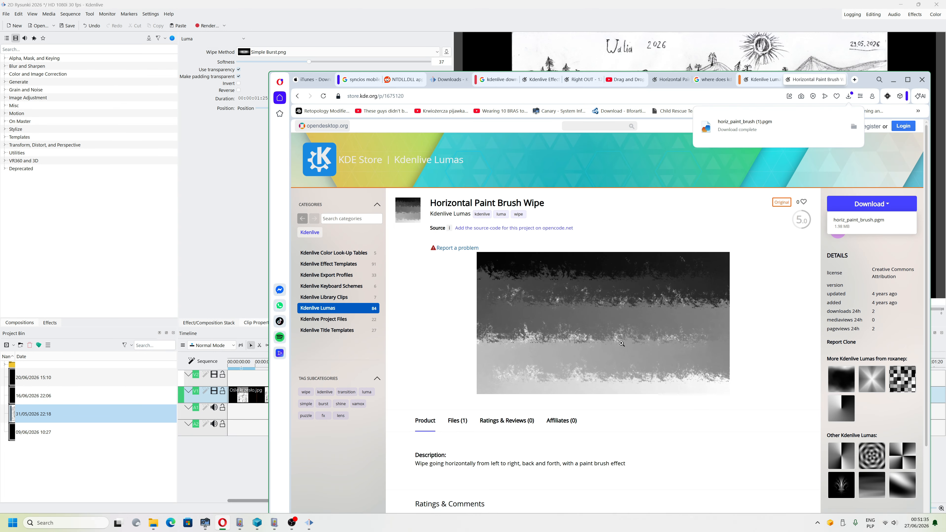
# Show the download in the Downloads folder, copy the original horiz_paint_brush.pgm file and close that folder window.
pyautogui.click(854, 127)
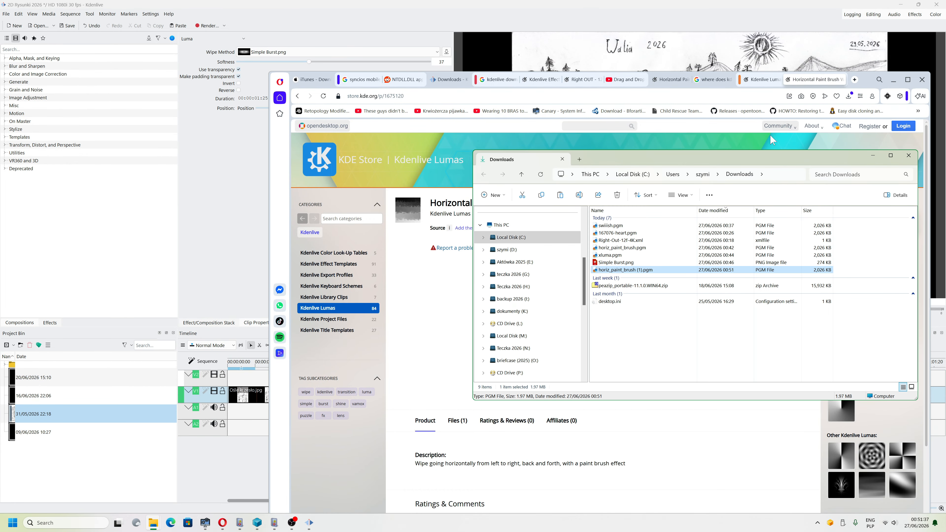
pyautogui.rightClick(616, 271)
pyautogui.click(603, 272)
pyautogui.rightClick(626, 248)
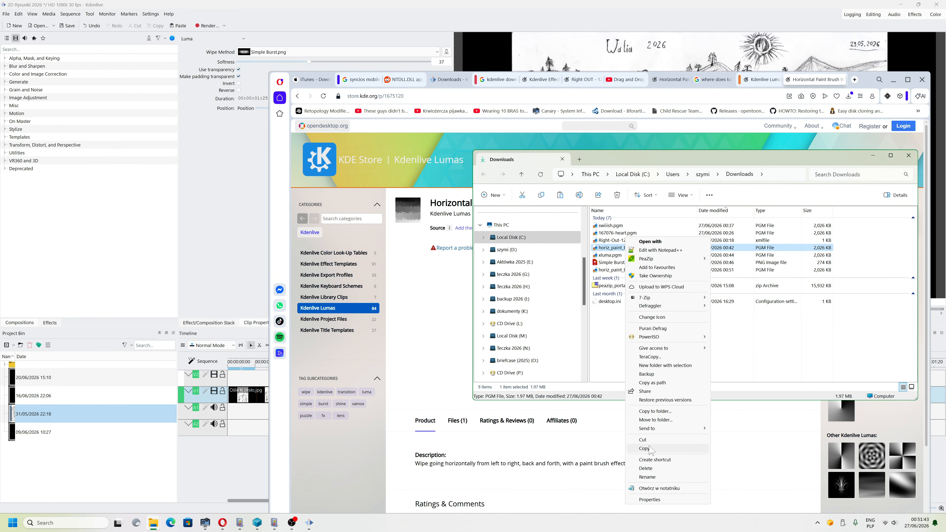
pyautogui.click(644, 449)
pyautogui.click(909, 155)
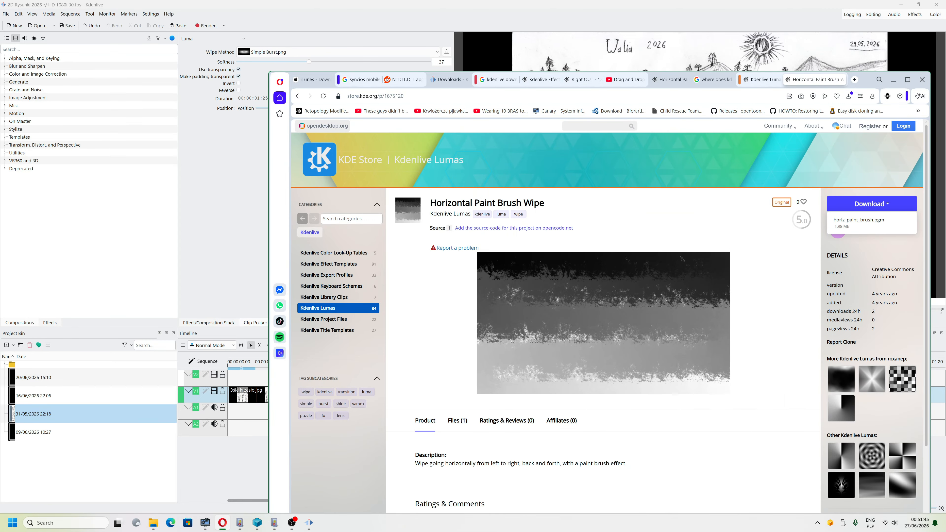
# Paste horiz_paint_brush.pgm into Kdenlive's lumas HD folder and return to the Kdenlive project.
pyautogui.moveTo(160, 522)
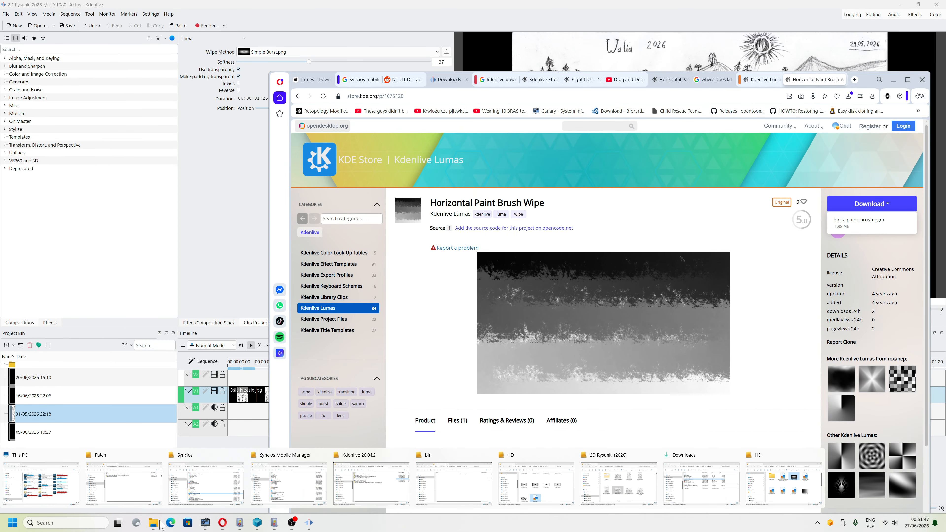
pyautogui.click(796, 483)
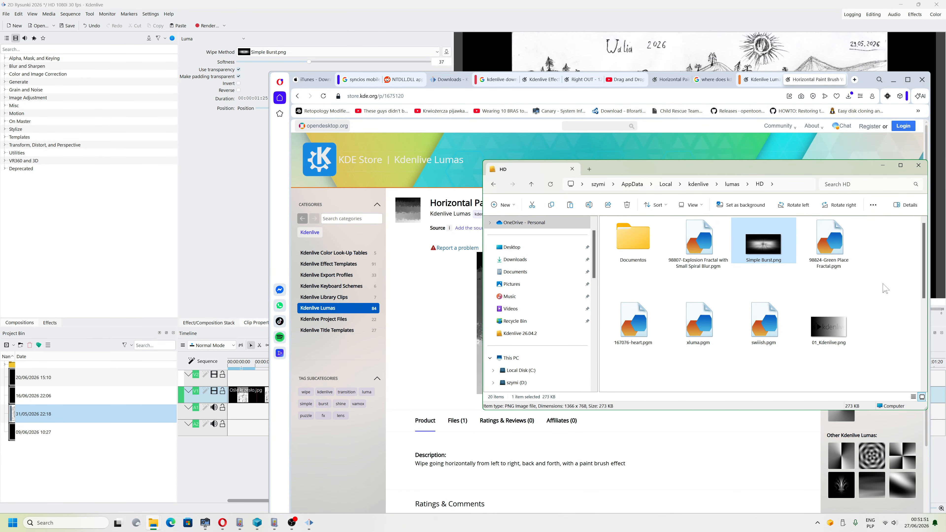
pyautogui.rightClick(871, 284)
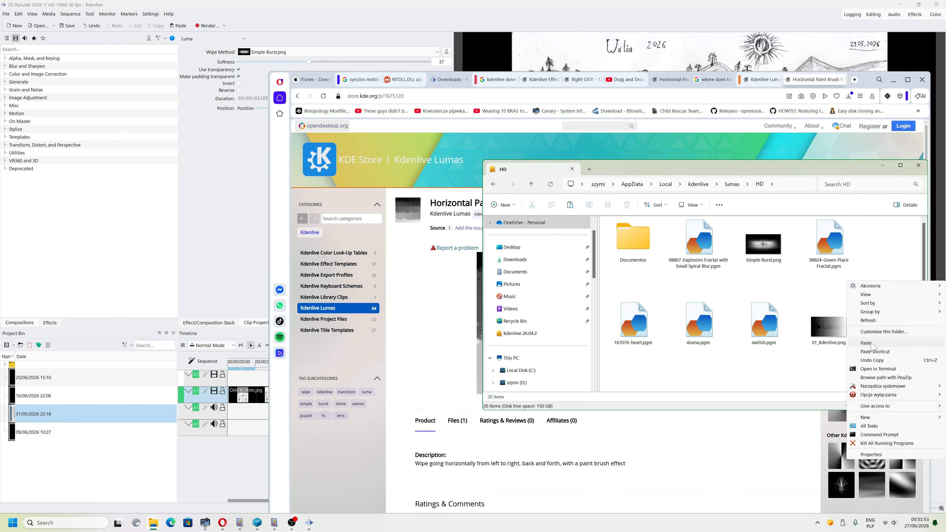
pyautogui.click(880, 343)
pyautogui.click(878, 392)
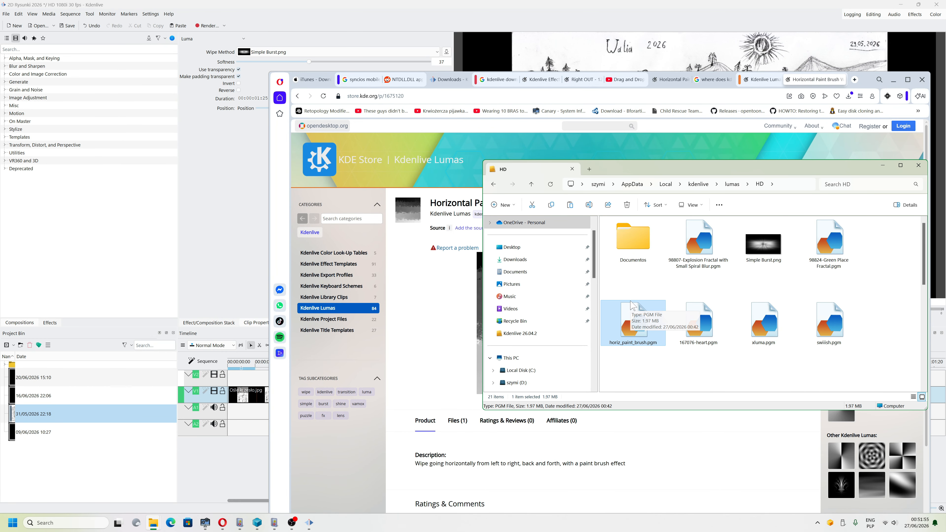
pyautogui.click(882, 165)
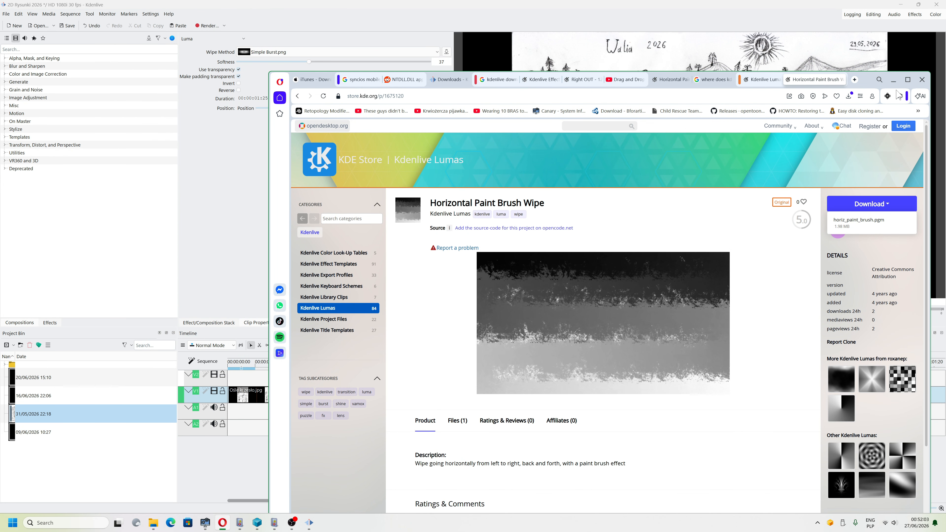
pyautogui.click(893, 79)
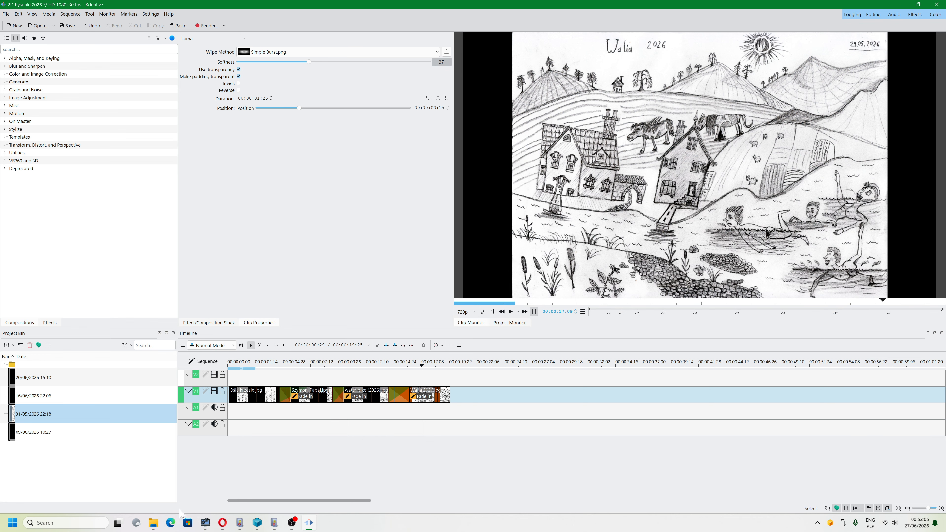
# Preview Płaci tylko Monetami.jpg from the 2D Rysunki (2026) folder and place it on the video track directly after the Walia 2026.jpg clip.
pyautogui.click(190, 522)
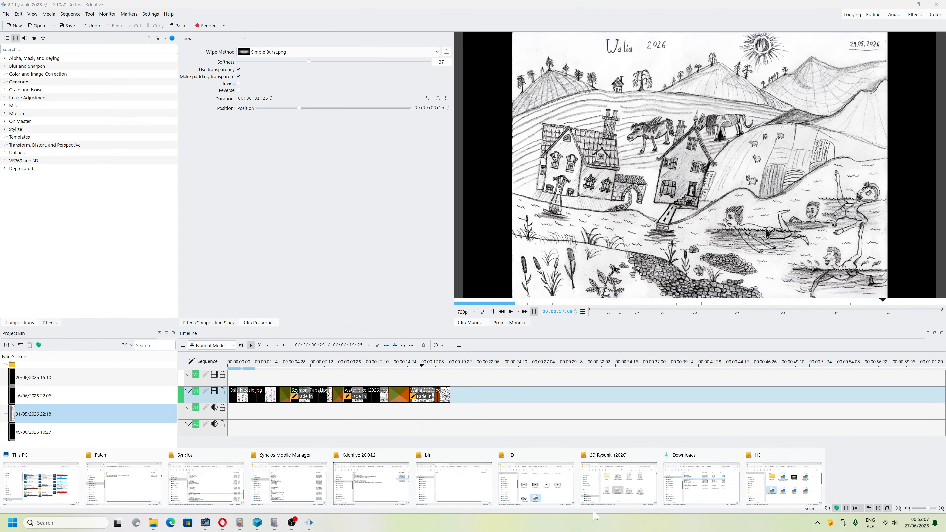
pyautogui.click(618, 482)
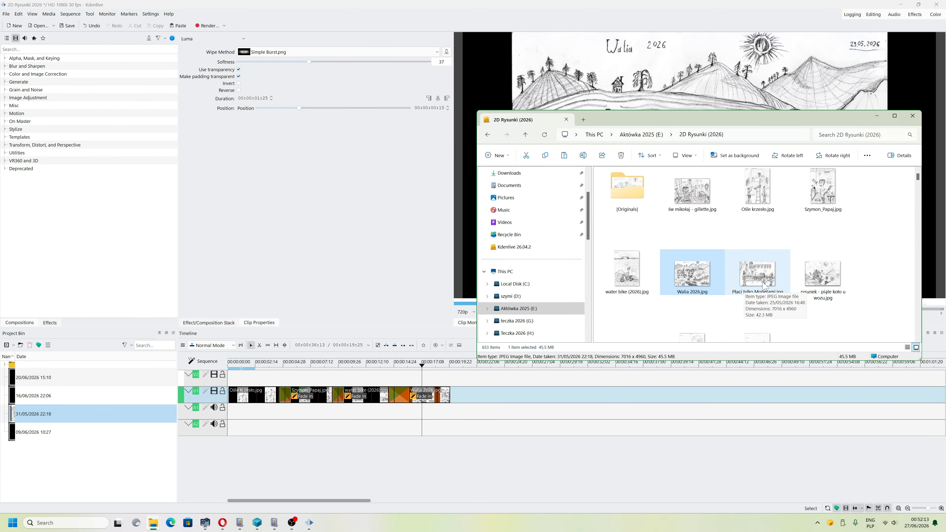
pyautogui.doubleClick(763, 286)
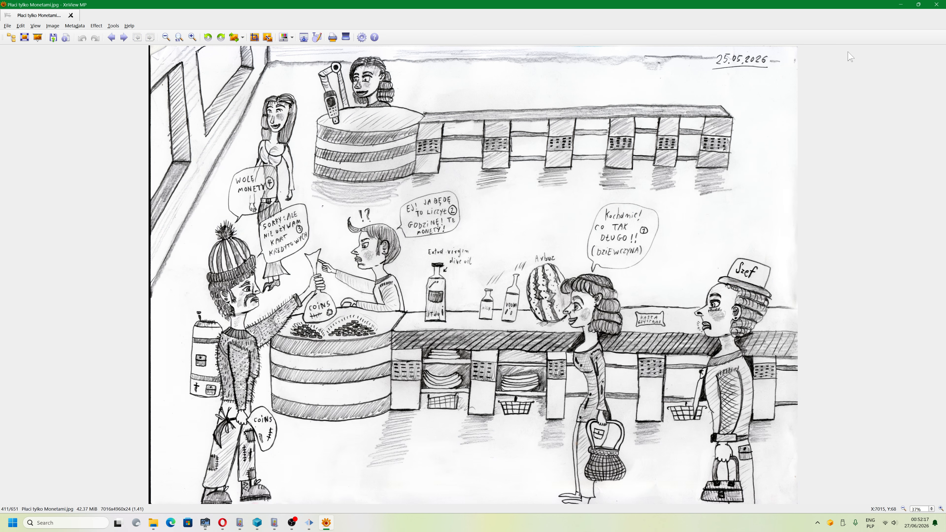
pyautogui.click(940, 4)
pyautogui.moveTo(602, 376); pyautogui.dragTo(479, 400)
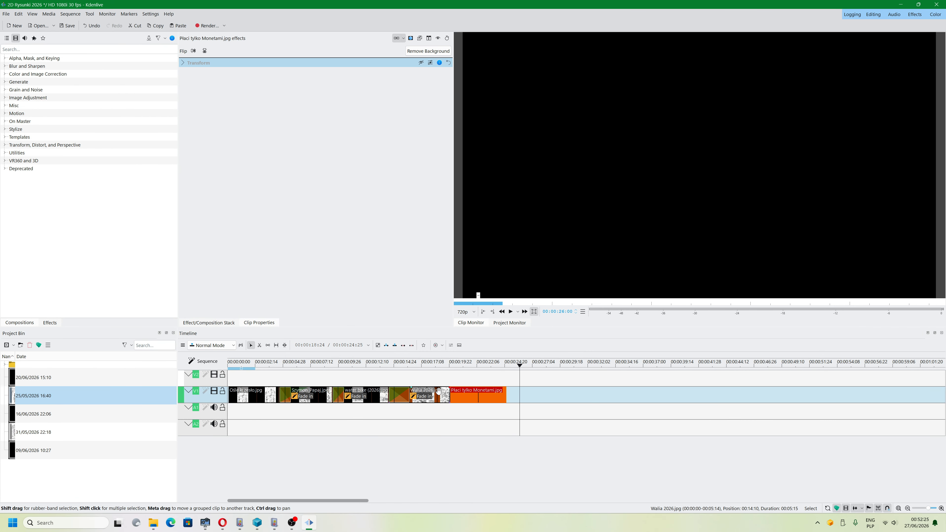
# Add a mix between the Walia 2026.jpg and Płaci tylko Monetami.jpg clips and stretch its duration to 00:00:01:17.
pyautogui.click(453, 393)
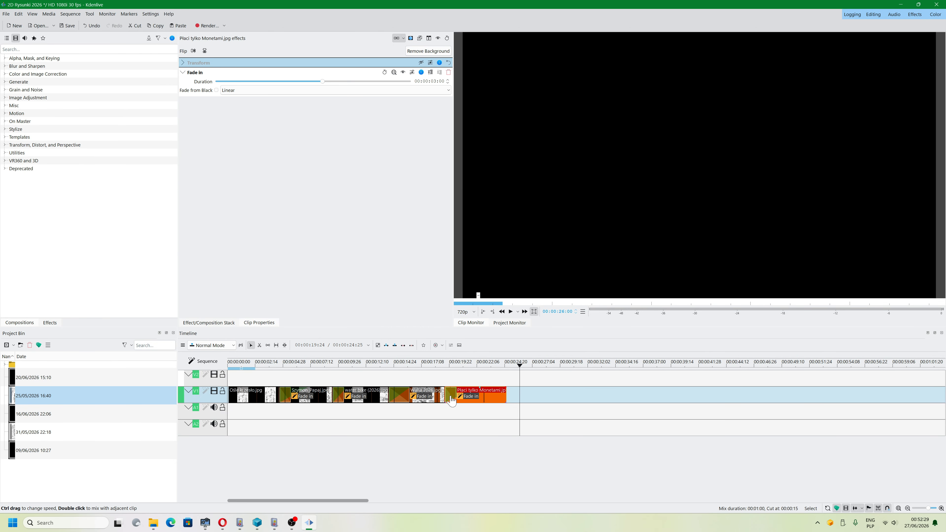
pyautogui.scroll(4, 458, 399)
pyautogui.scroll(-1, 456, 397)
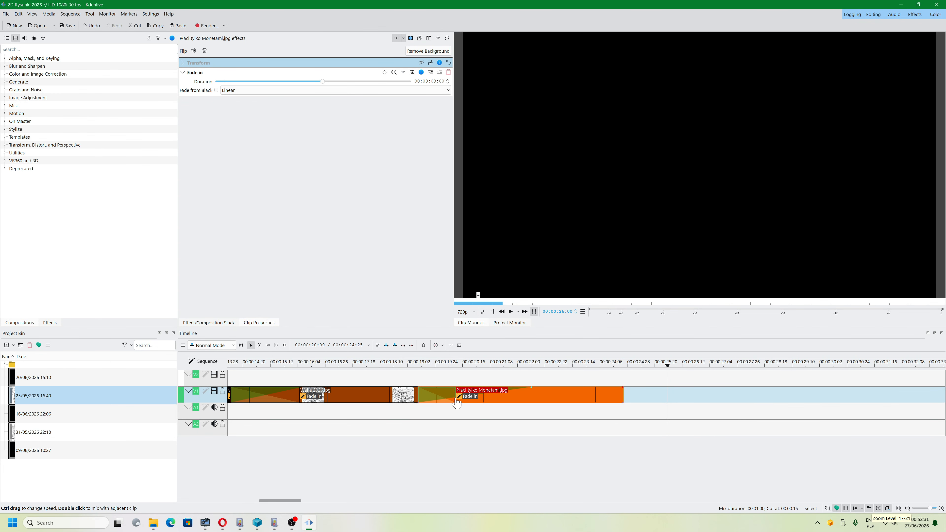
pyautogui.moveTo(456, 398)
pyautogui.mouseDown()
pyautogui.moveTo(486, 402)
pyautogui.moveTo(445, 398)
pyautogui.mouseUp()
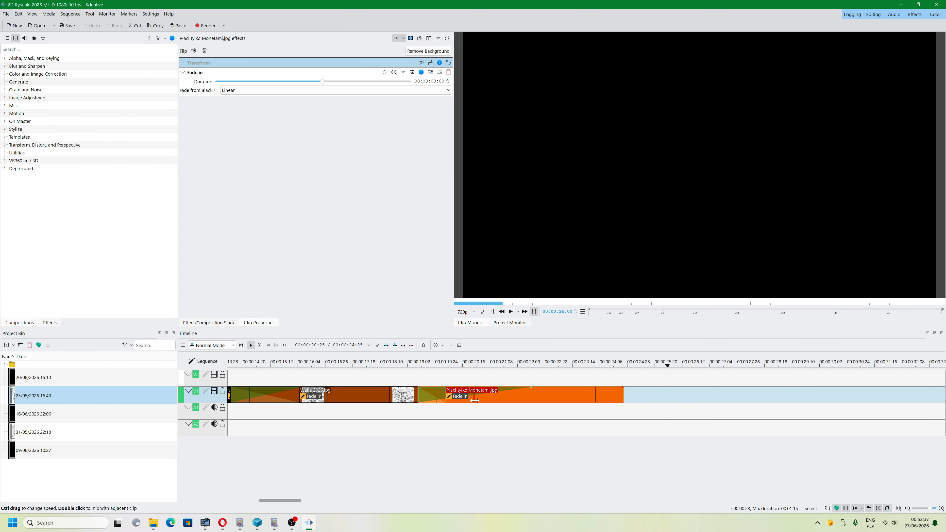
pyautogui.moveTo(471, 400); pyautogui.dragTo(472, 401)
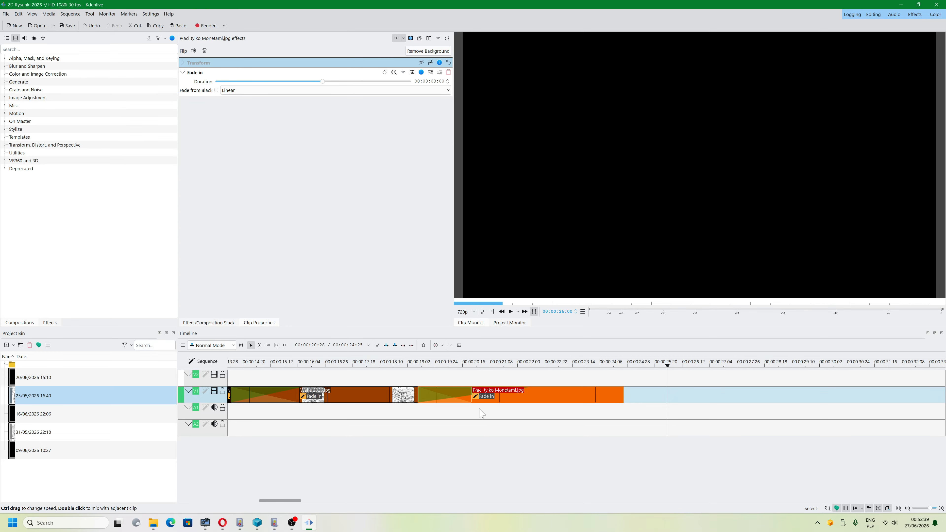
pyautogui.scroll(2, 465, 402)
pyautogui.scroll(-1, 465, 403)
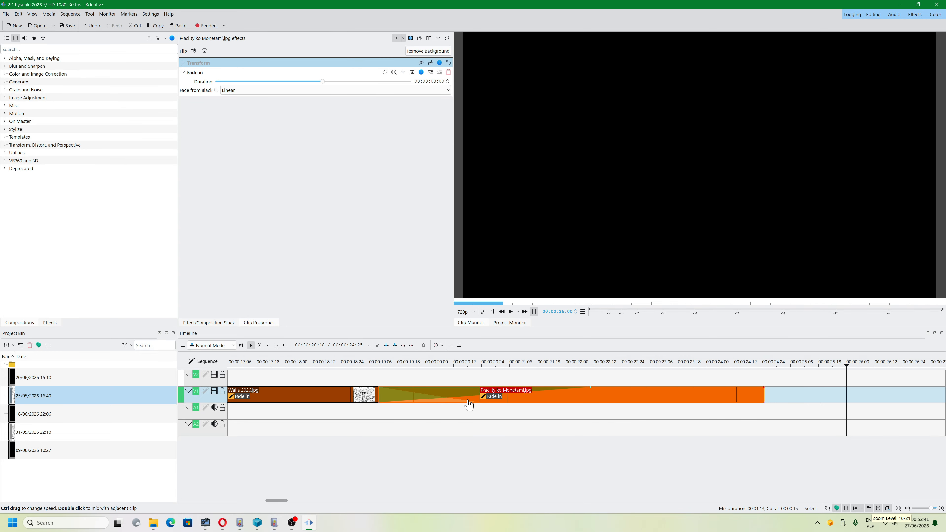
pyautogui.moveTo(479, 400)
pyautogui.mouseDown()
pyautogui.moveTo(499, 404)
pyautogui.moveTo(490, 409)
pyautogui.mouseUp()
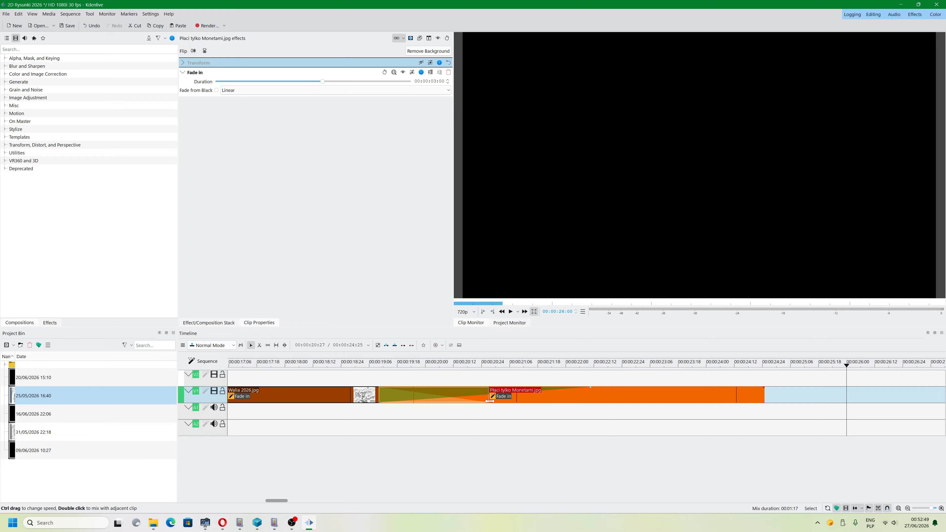
# Select the mix before Płaci tylko Monetami.jpg and check its list of available wipe methods.
pyautogui.click(428, 399)
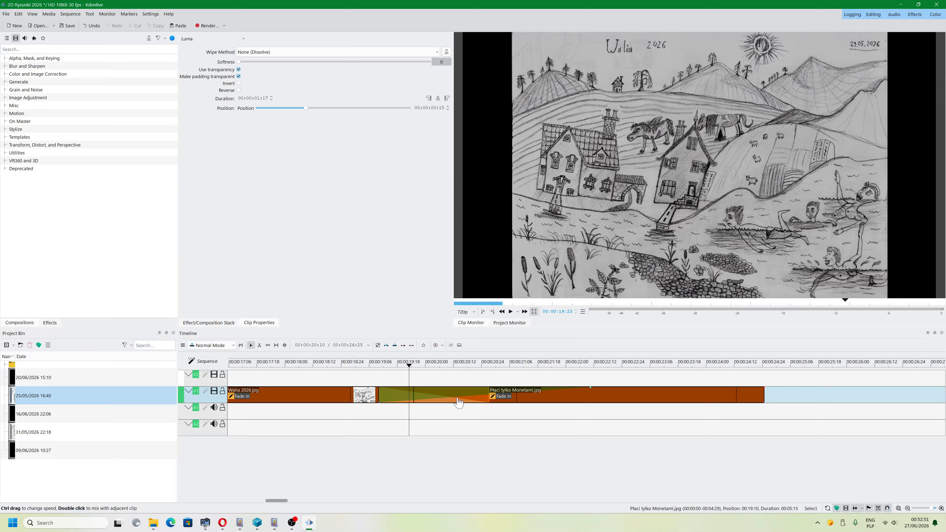
pyautogui.click(569, 397)
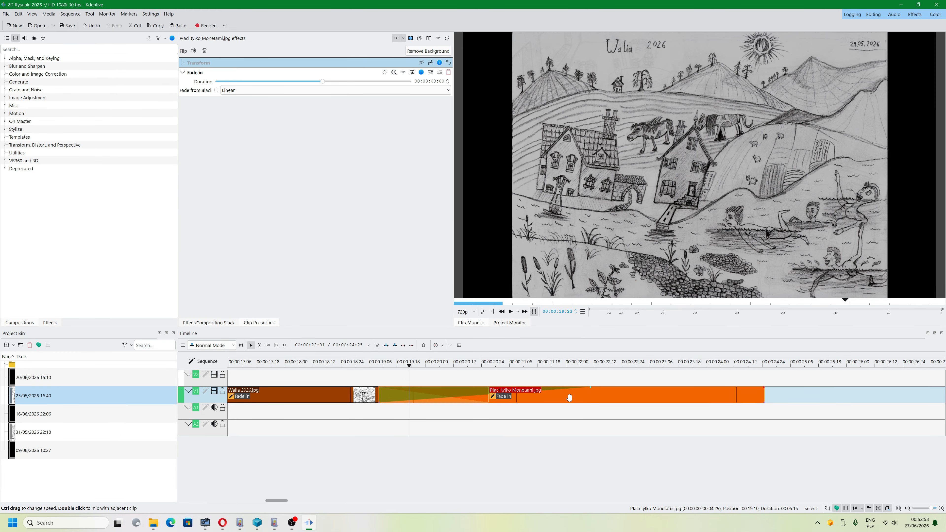
pyautogui.click(467, 401)
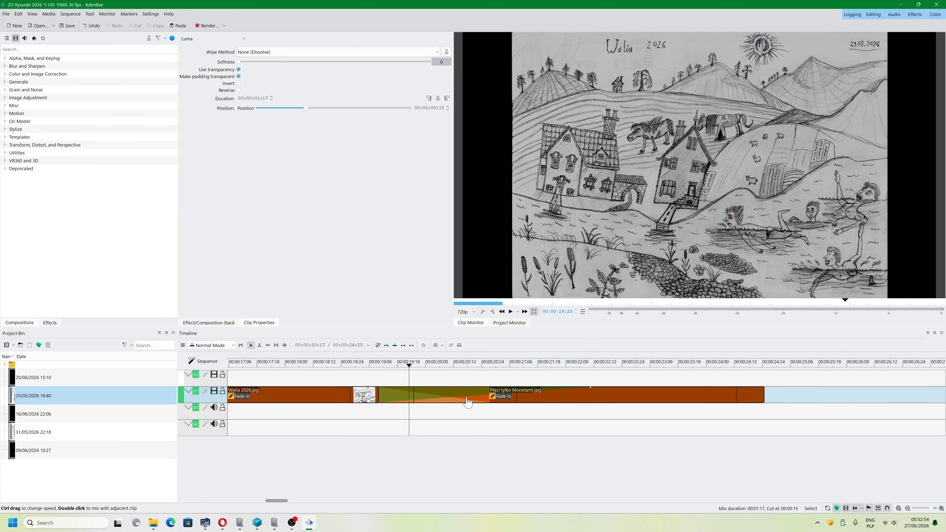
pyautogui.click(303, 52)
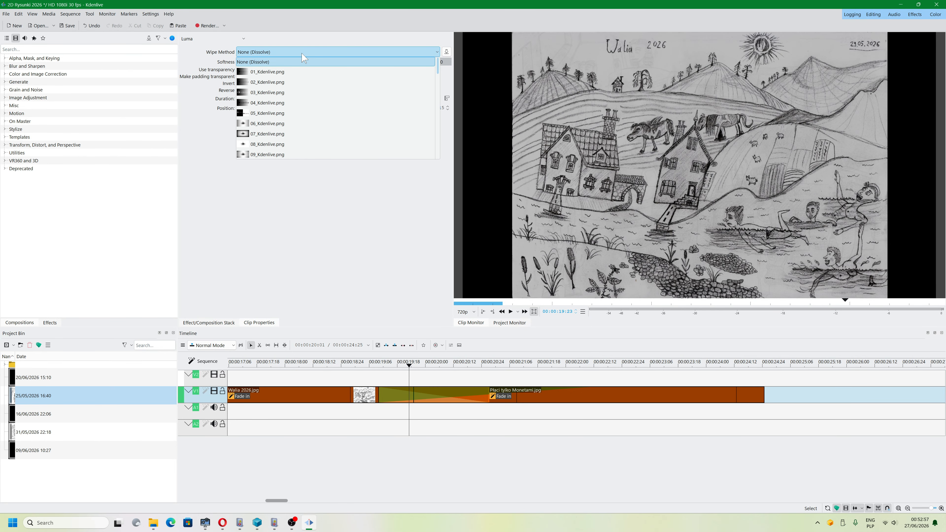
pyautogui.click(303, 54)
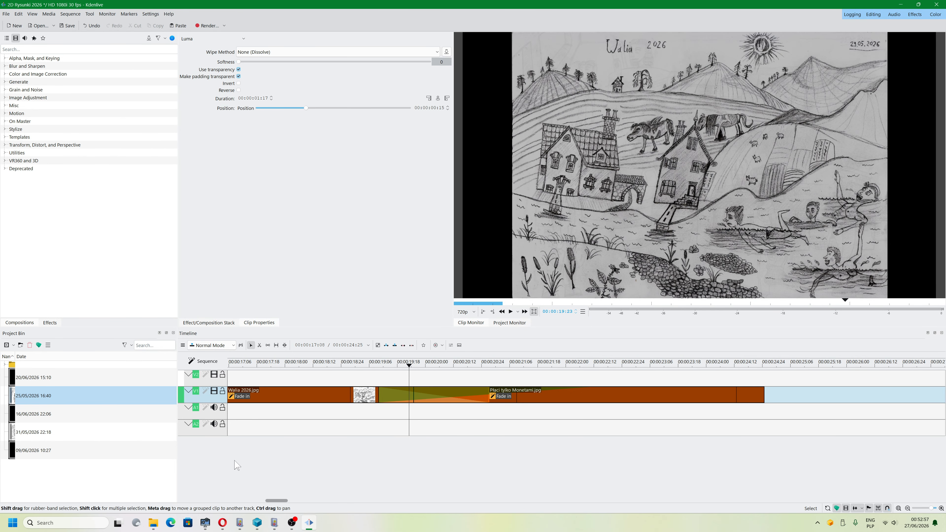
# Check horiz_paint_brush.pgm in the lumas HD folder and look for it among the mix's wipe methods in Kdenlive.
pyautogui.click(154, 523)
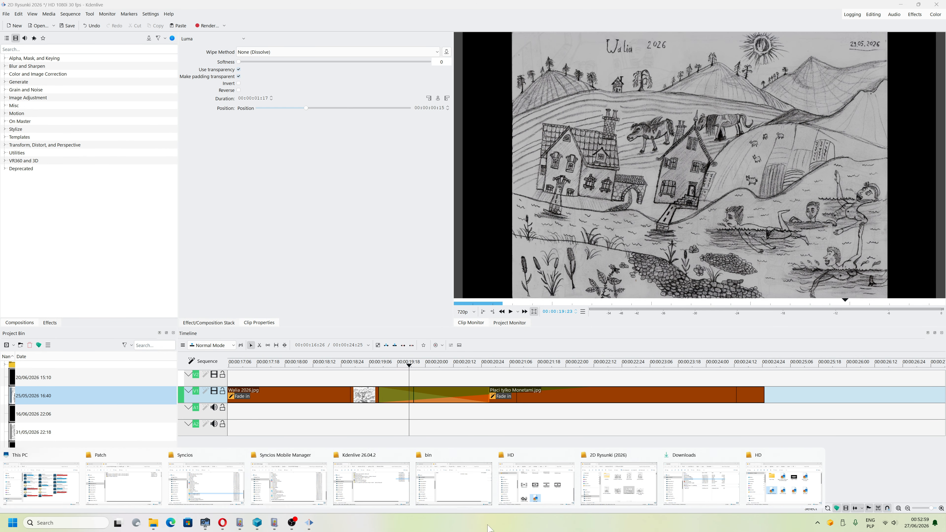
pyautogui.click(788, 499)
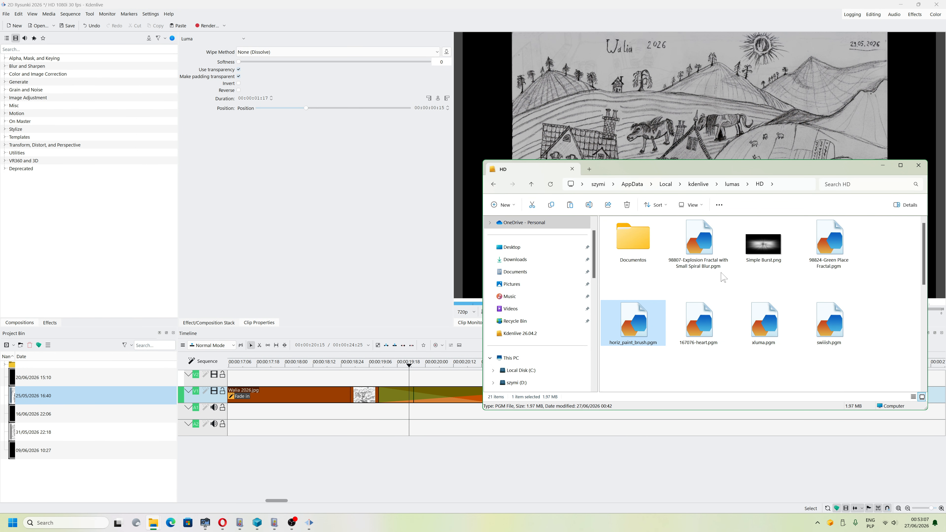
pyautogui.click(447, 98)
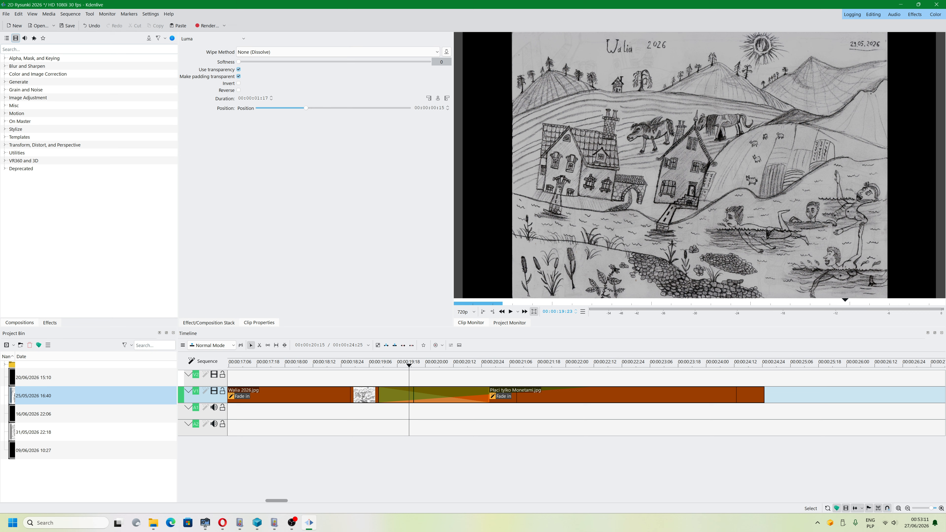
pyautogui.click(277, 52)
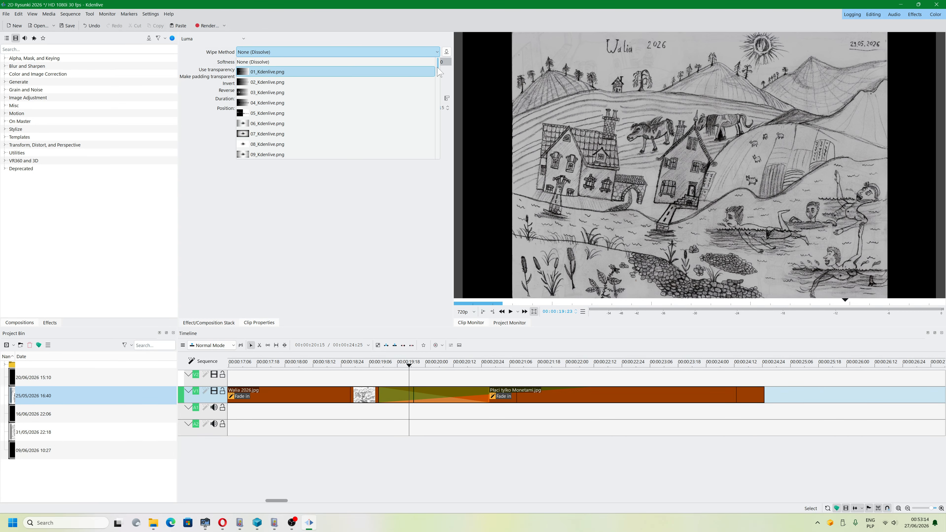
pyautogui.moveTo(439, 73); pyautogui.dragTo(429, 138)
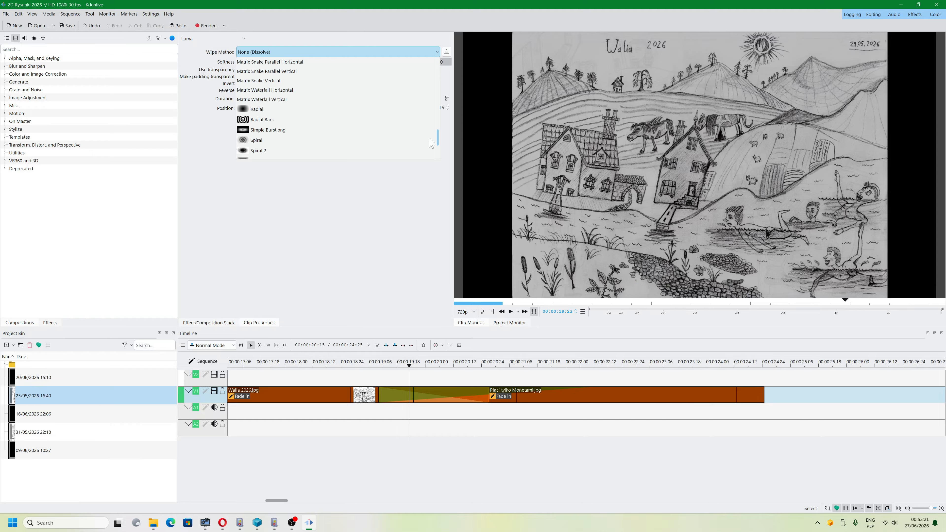
pyautogui.click(229, 14)
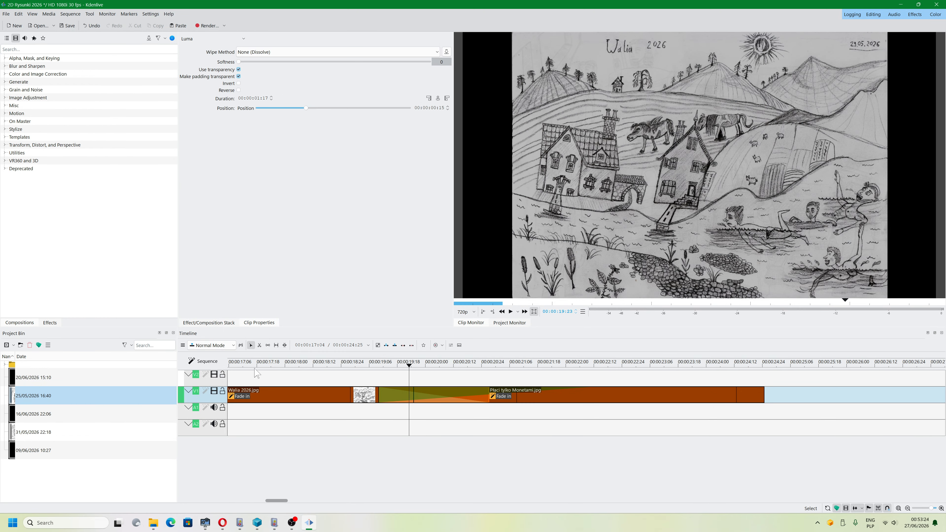
# Play the sequence from about 00:00:18:06, before the last mix, and return the playhead to the start of the timeline.
pyautogui.click(503, 312)
pyautogui.click(298, 366)
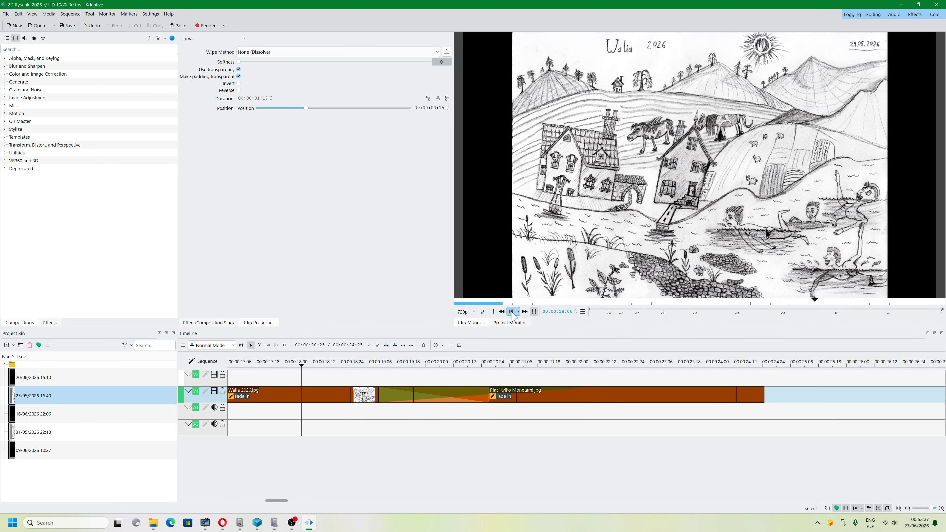
pyautogui.moveTo(297, 372); pyautogui.dragTo(194, 374)
pyautogui.scroll(-6, 272, 416)
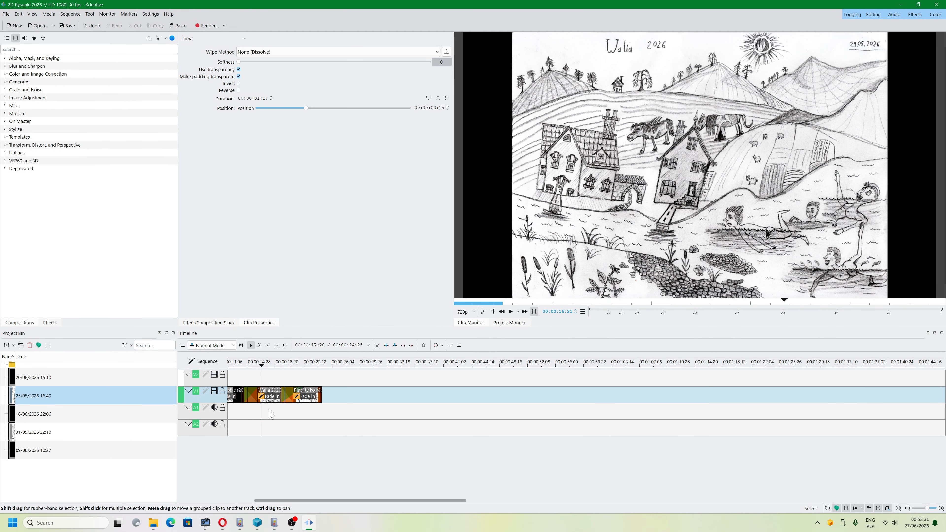
pyautogui.moveTo(262, 365); pyautogui.dragTo(203, 368)
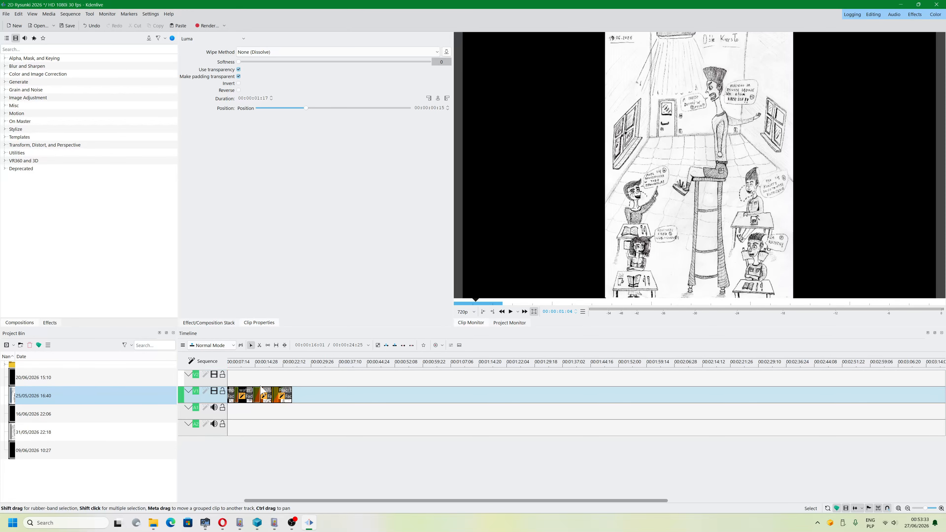
pyautogui.scroll(1, 261, 388)
pyautogui.scroll(-1, 298, 385)
pyautogui.scroll(1, 231, 367)
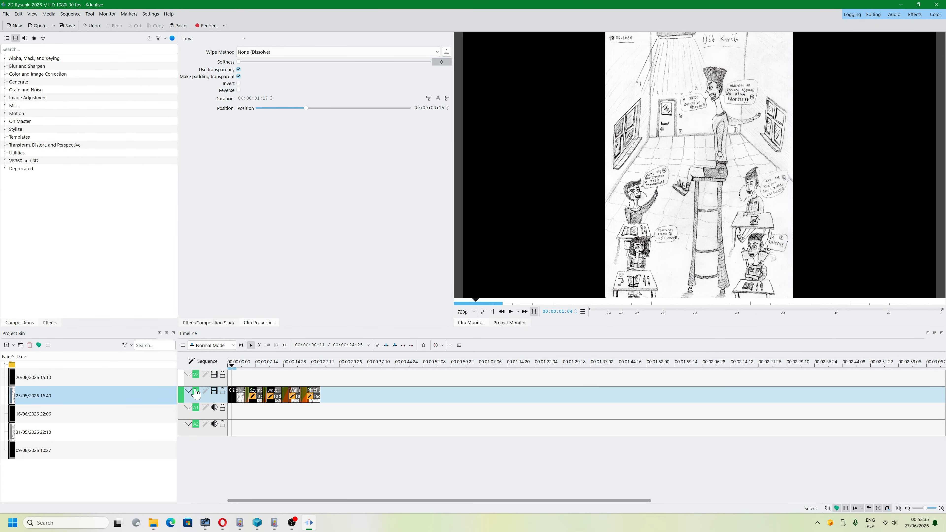
pyautogui.click(234, 394)
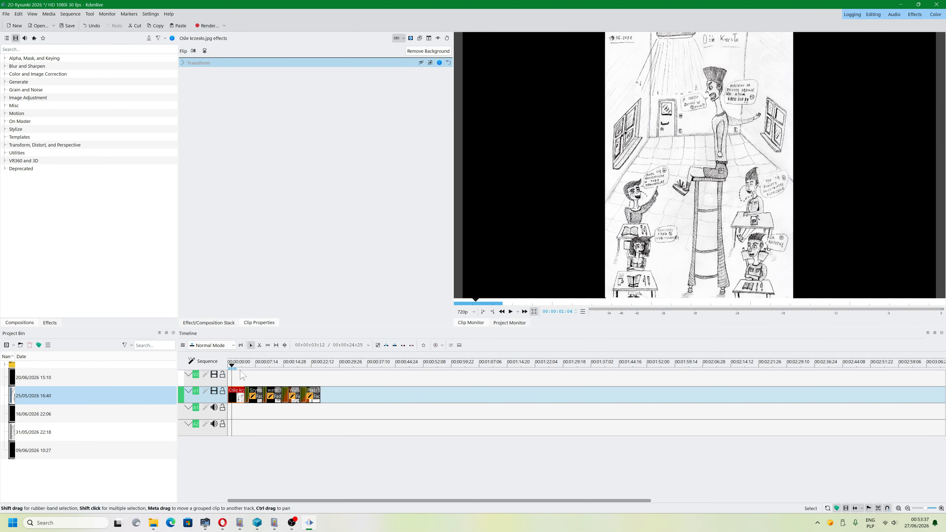
pyautogui.moveTo(233, 365); pyautogui.dragTo(229, 367)
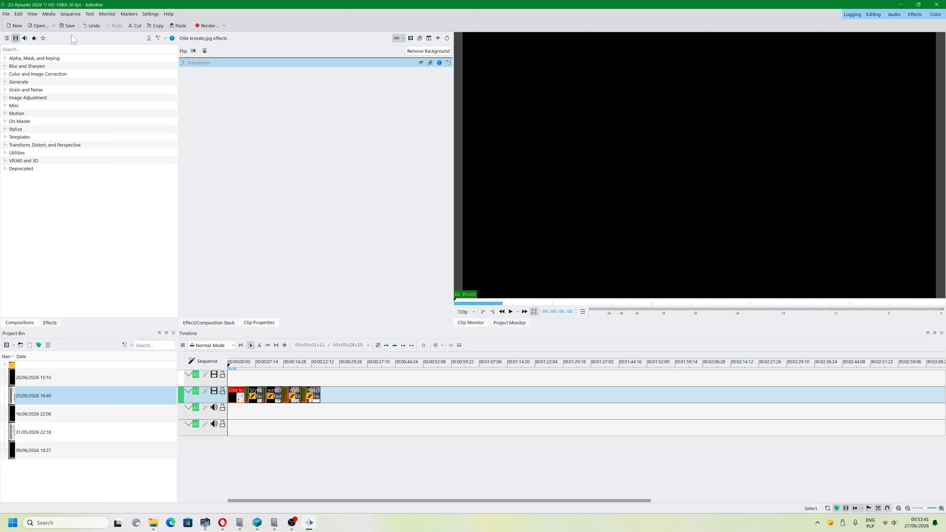
# Save the 2D Rysunki 2026 project and quit Kdenlive.
pyautogui.click(68, 26)
pyautogui.click(6, 14)
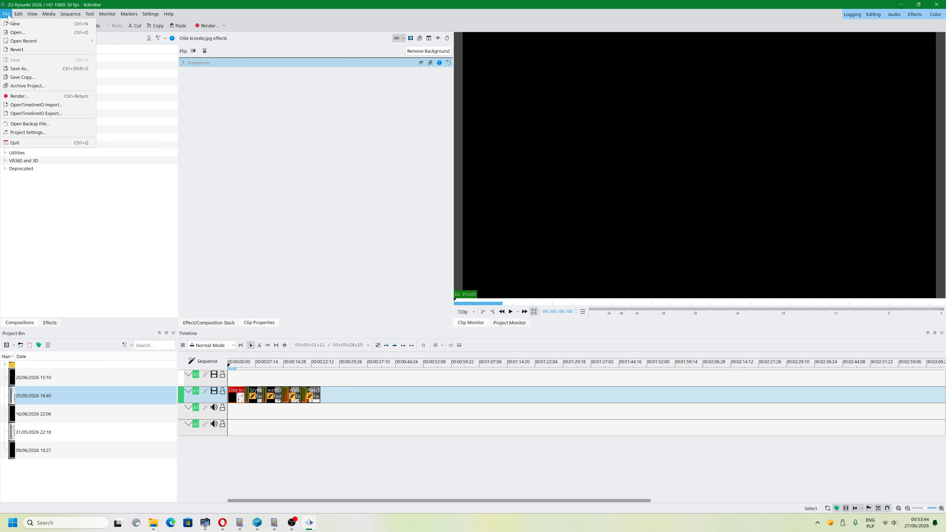
pyautogui.click(17, 142)
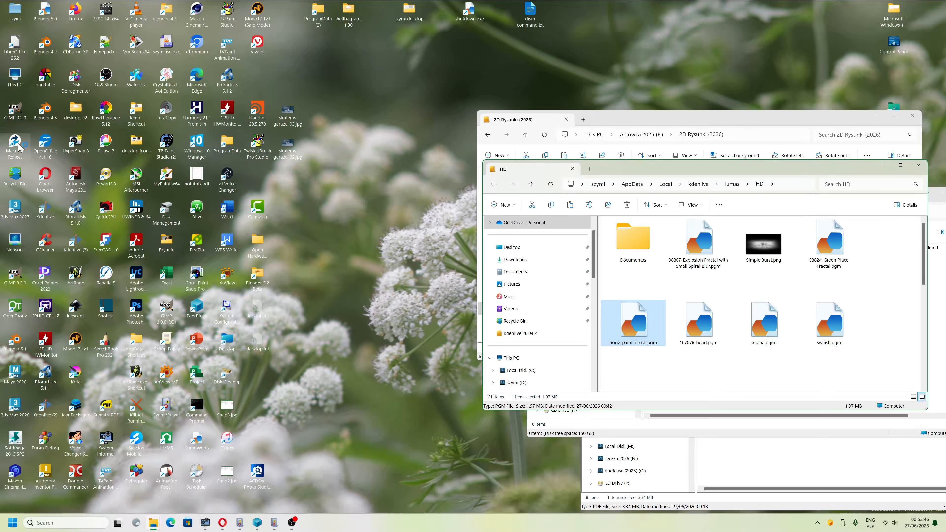
# Relaunch Kdenlive from the desktop and reopen the recent project 2D Rysunki 2026.kdenlive.
pyautogui.doubleClick(639, 327)
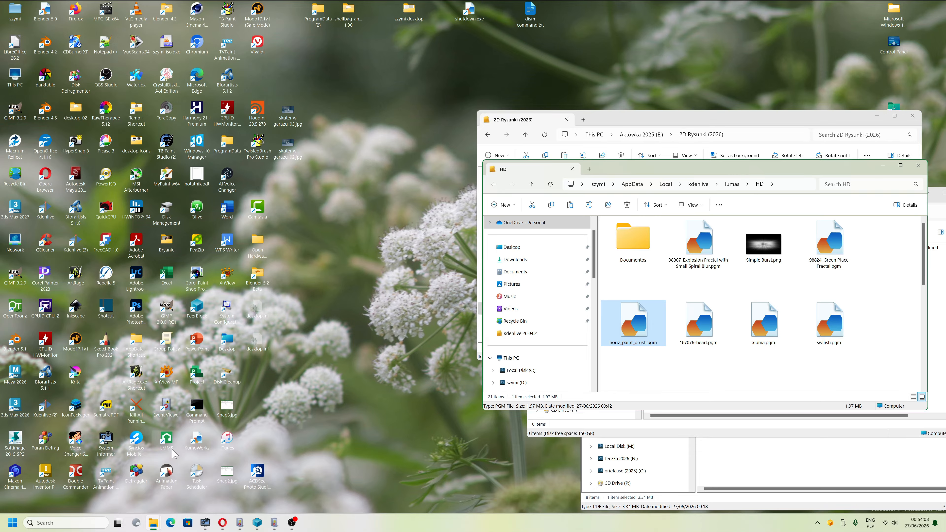
pyautogui.doubleClick(44, 418)
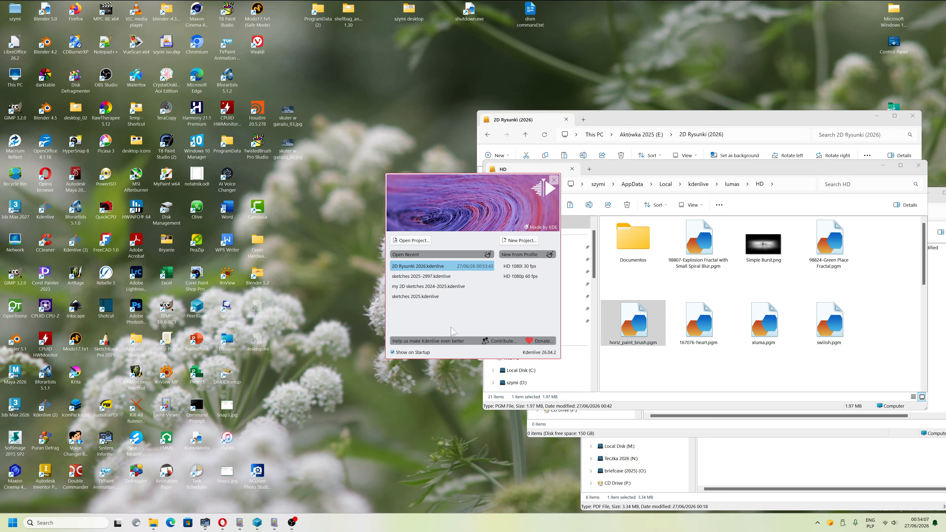
pyautogui.doubleClick(426, 265)
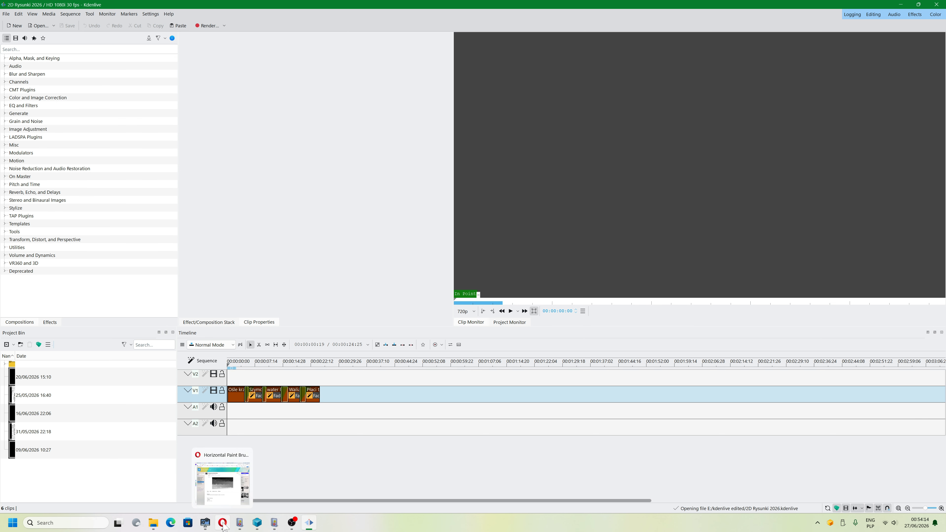
# Switch to Opera and close the search results page about where Kdenlive installs transition wipes.
pyautogui.click(223, 522)
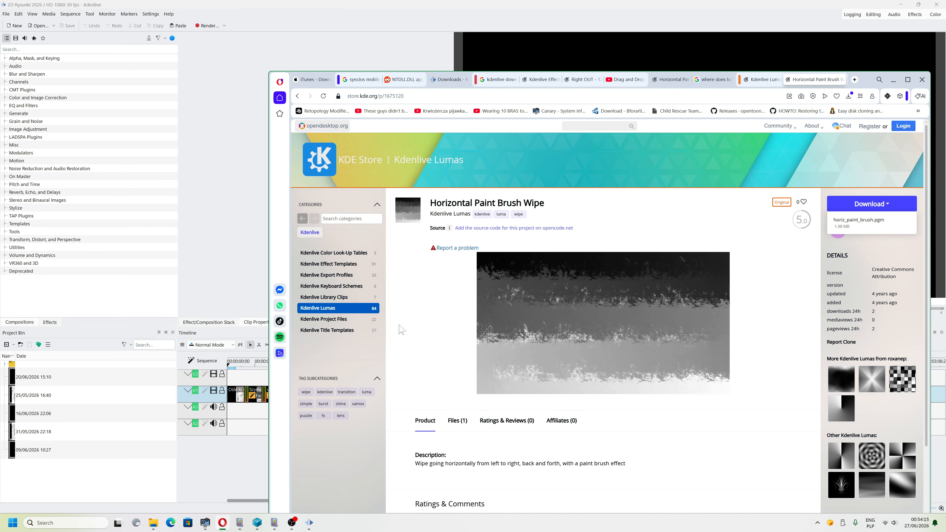
pyautogui.click(769, 86)
pyautogui.click(726, 82)
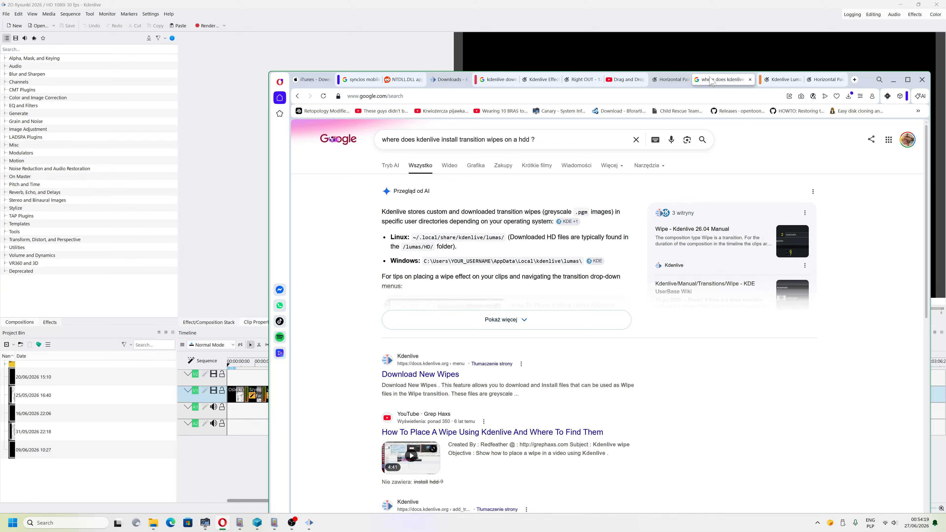
pyautogui.click(750, 80)
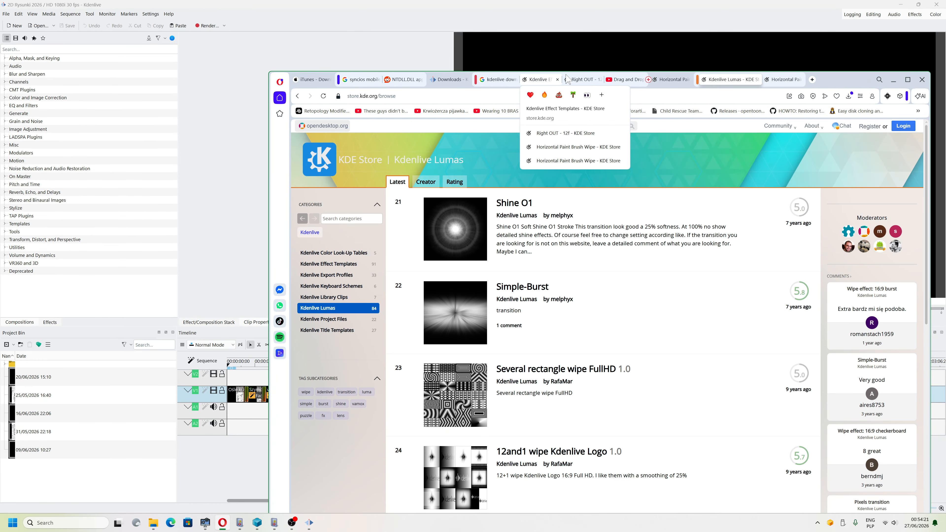
# Read the Kdenlive 26.04.2 release notes, including the Windows network drive export fix and full changelog, and return to Kdenlive.
pyautogui.click(463, 80)
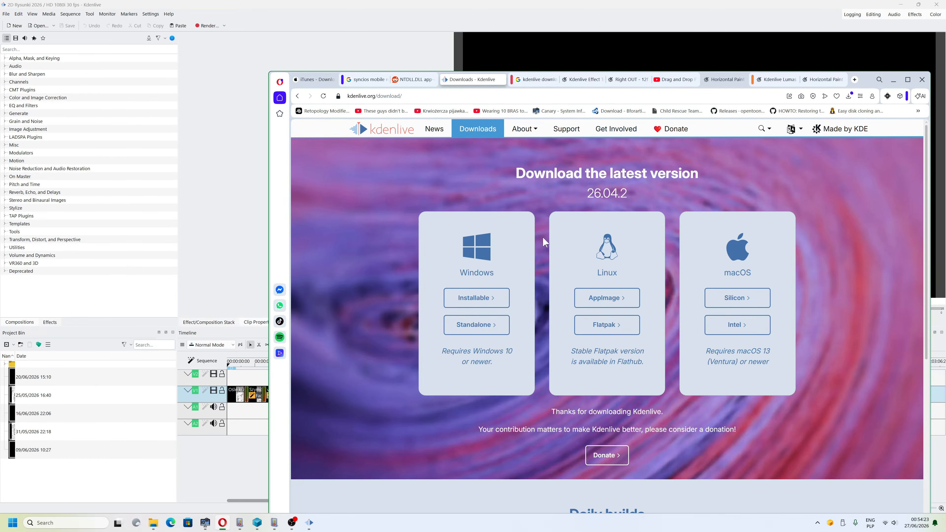
pyautogui.click(433, 130)
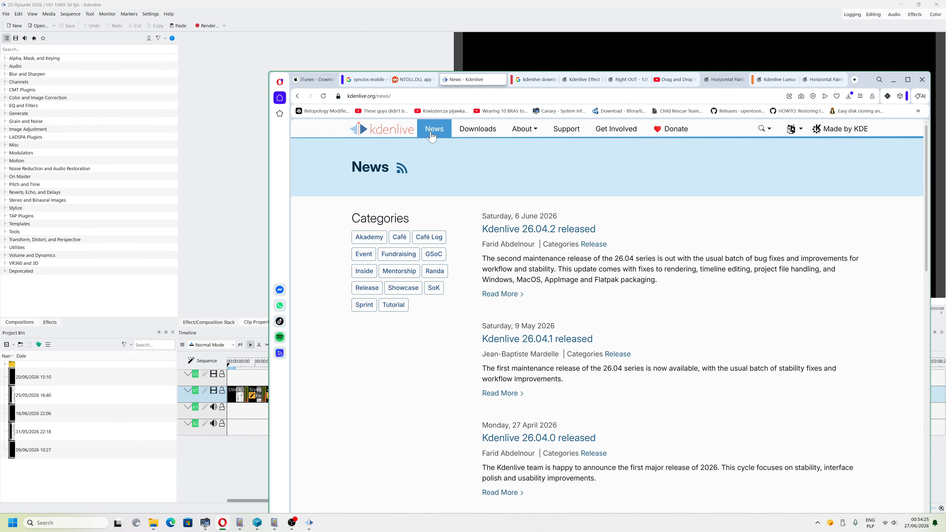
pyautogui.click(537, 233)
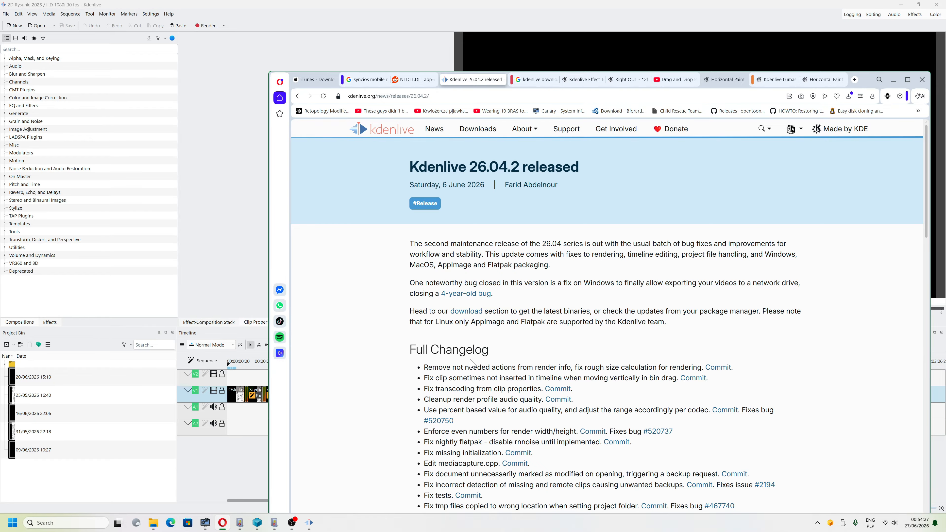
pyautogui.scroll(-2, 473, 367)
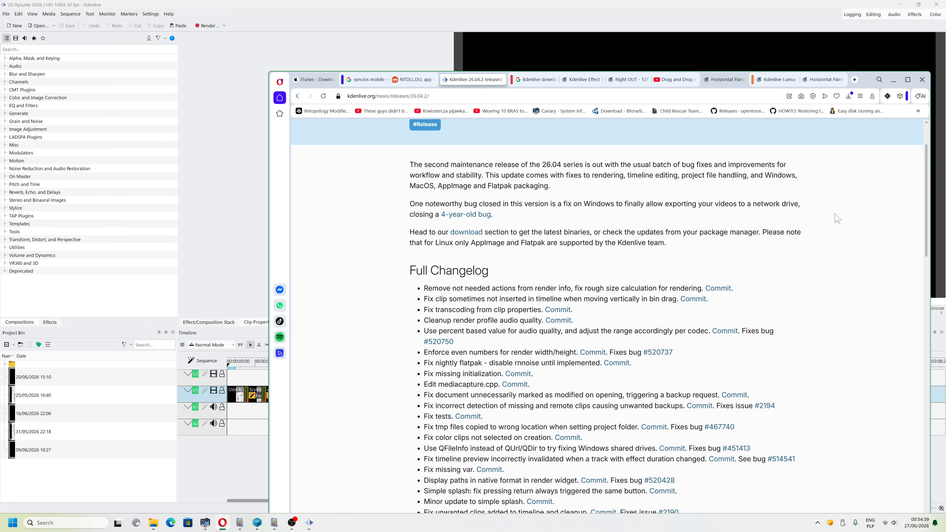
pyautogui.moveTo(410, 203); pyautogui.dragTo(497, 215)
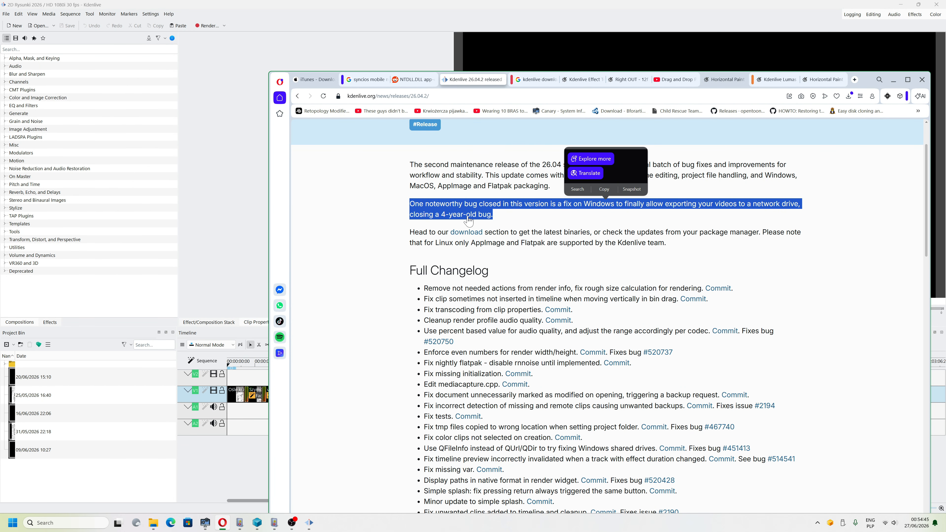
pyautogui.click(879, 324)
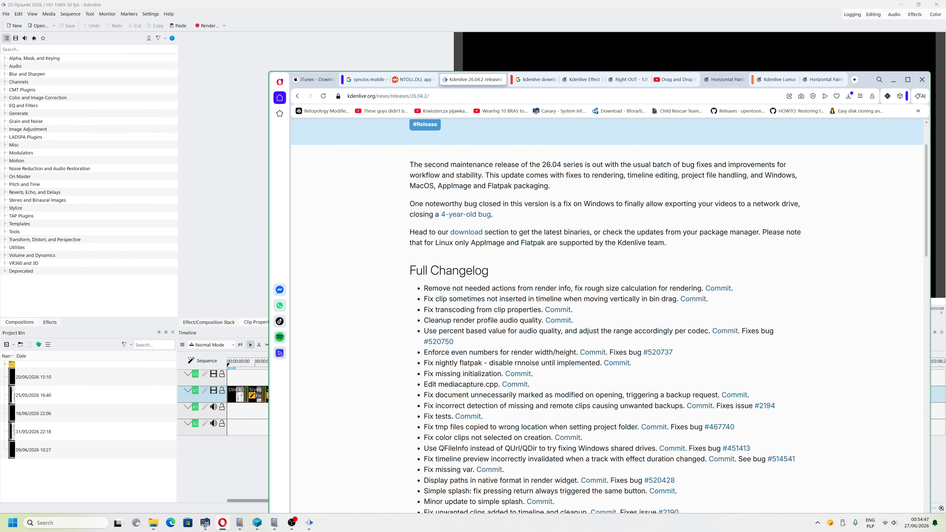
pyautogui.scroll(-4, 879, 324)
pyautogui.scroll(15, 490, 204)
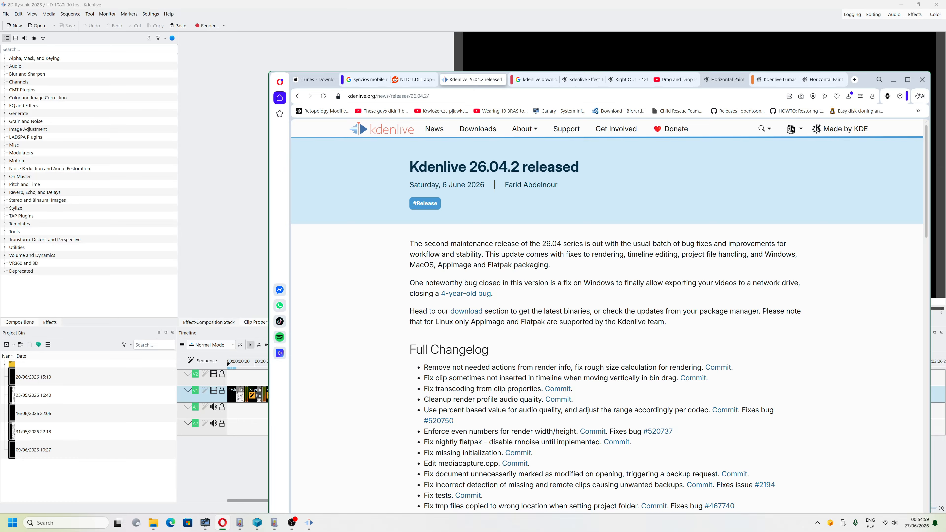
pyautogui.click(893, 79)
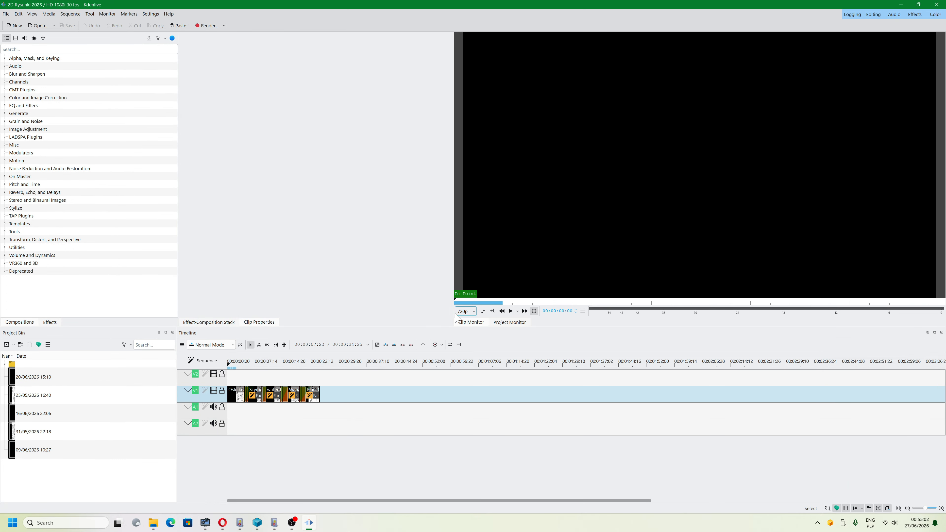
# Select the mix before Płaci tylko Monetami.jpg and check the Horizontal Paint Brush Wipe page on the KDE Store.
pyautogui.scroll(3, 305, 397)
pyautogui.click(306, 398)
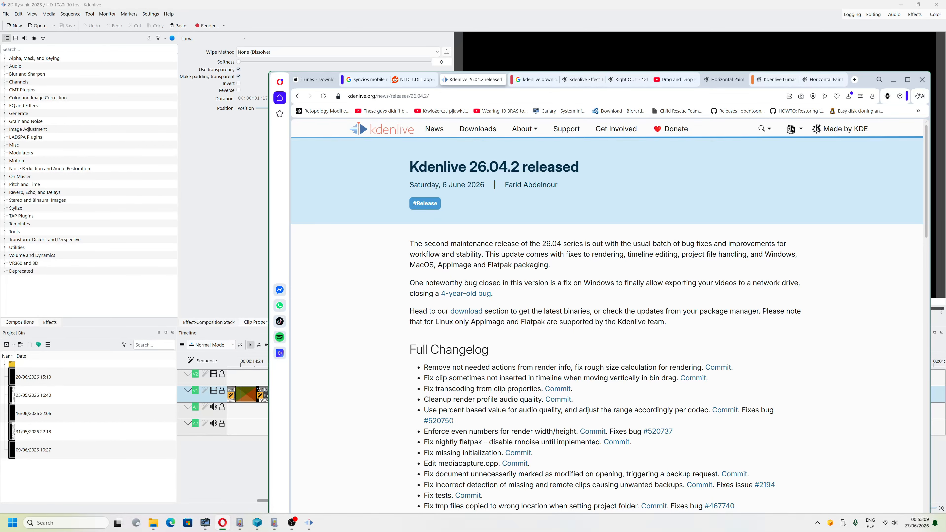
pyautogui.click(819, 81)
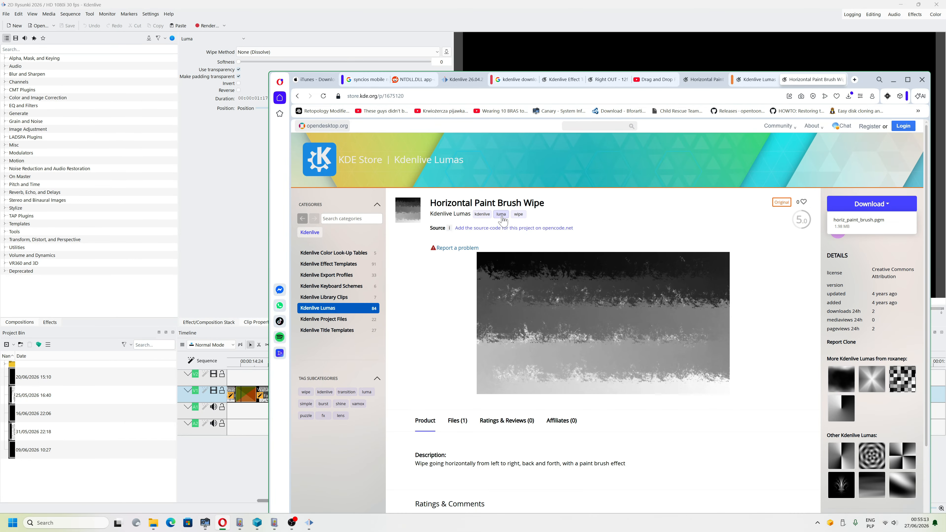
pyautogui.click(892, 80)
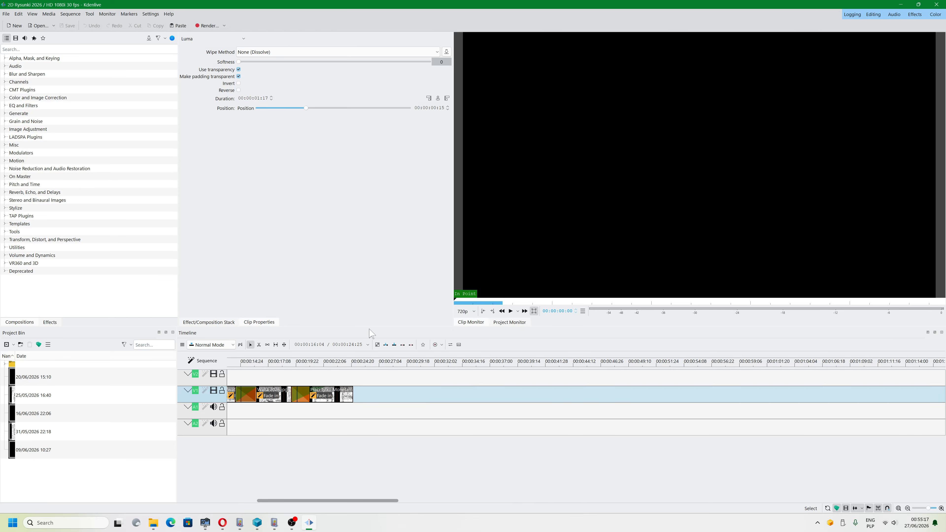
# Set the wipe method of the selected mix before Płaci tylko Monetami.jpg to horiz_paint_brush.pgm.
pyautogui.click(297, 52)
pyautogui.scroll(-2, 309, 108)
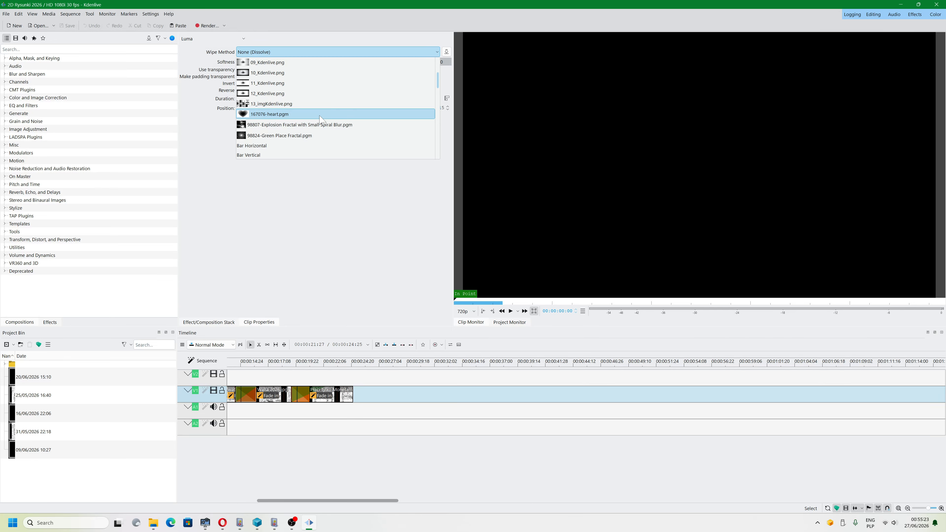
pyautogui.scroll(-5, 322, 120)
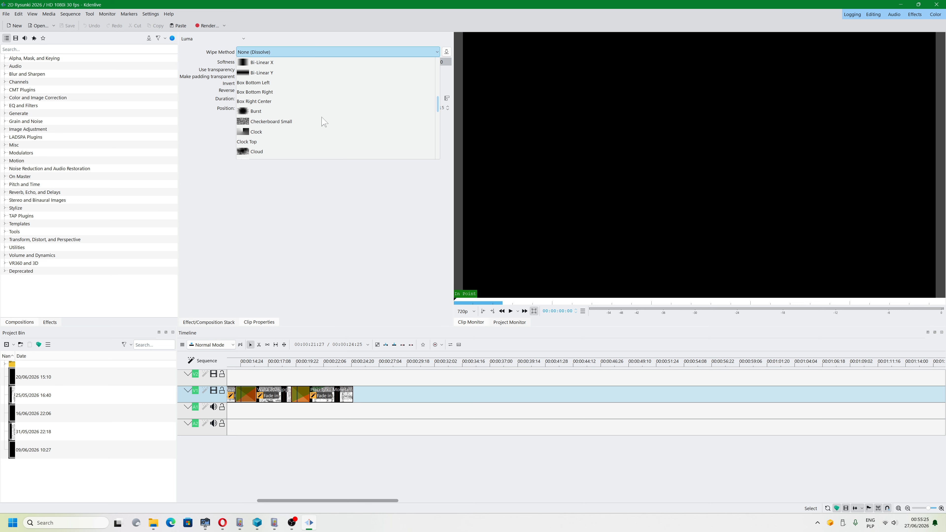
pyautogui.scroll(-1, 322, 120)
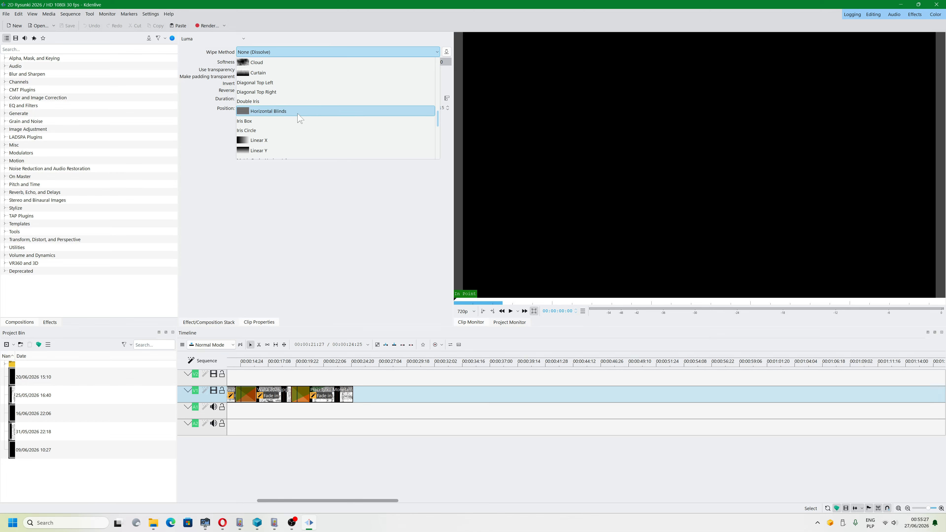
pyautogui.scroll(-4, 301, 120)
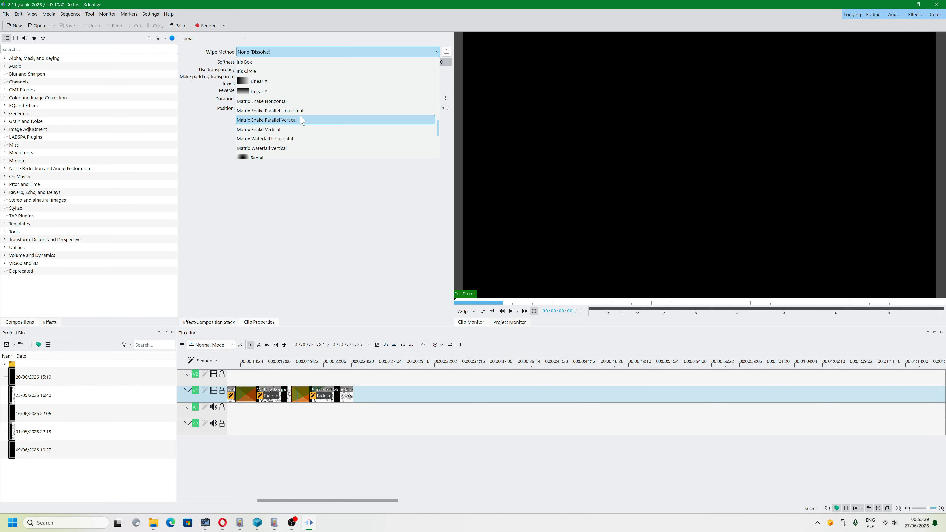
pyautogui.scroll(-3, 306, 123)
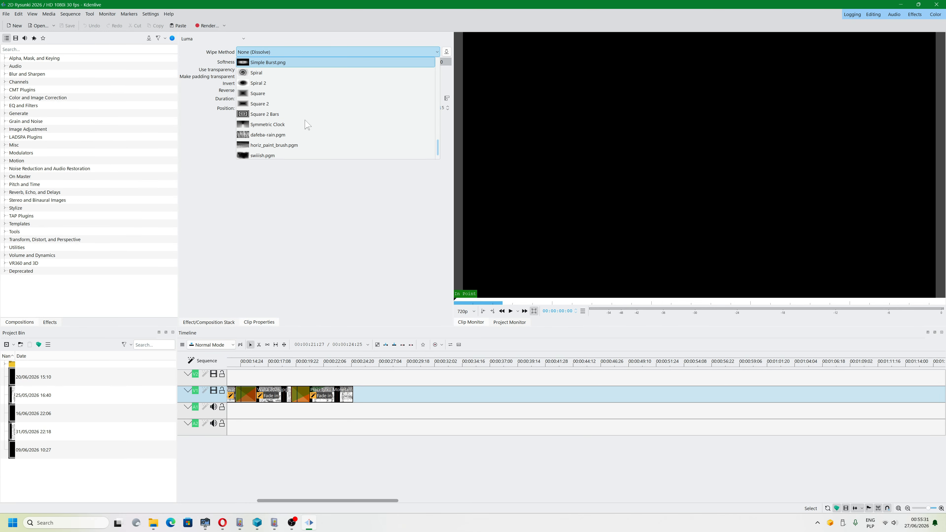
pyautogui.click(307, 146)
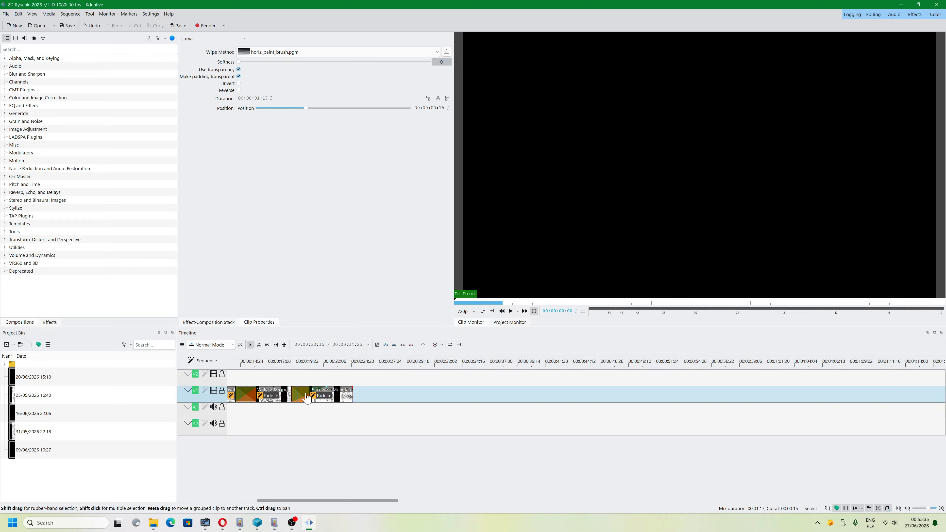
# Preview the mix before Płaci tylko Monetami.jpg on the timeline, set its wipe softness to 48 and turn on Invert.
pyautogui.click(306, 381)
pyautogui.moveTo(304, 381)
pyautogui.mouseDown()
pyautogui.moveTo(294, 380)
pyautogui.moveTo(313, 378)
pyautogui.moveTo(292, 375)
pyautogui.moveTo(302, 375)
pyautogui.mouseUp()
pyautogui.click(299, 398)
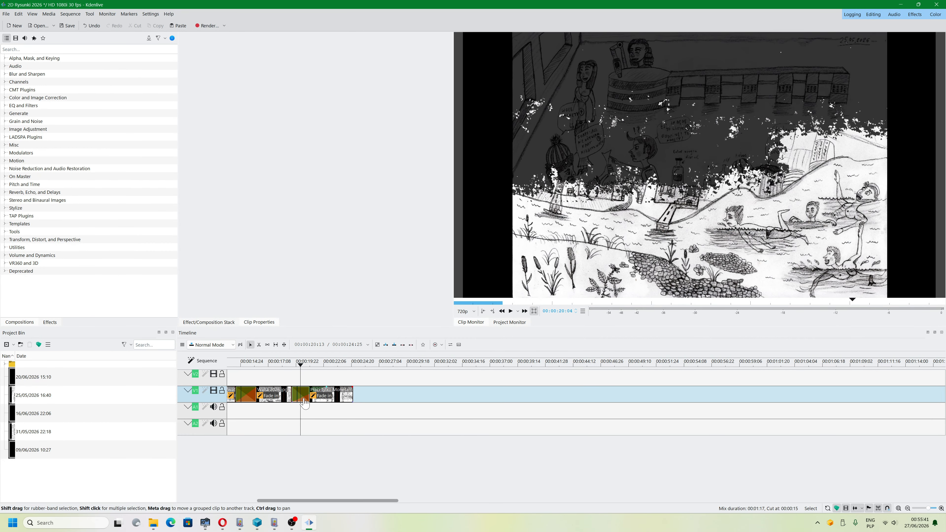
pyautogui.click(267, 62)
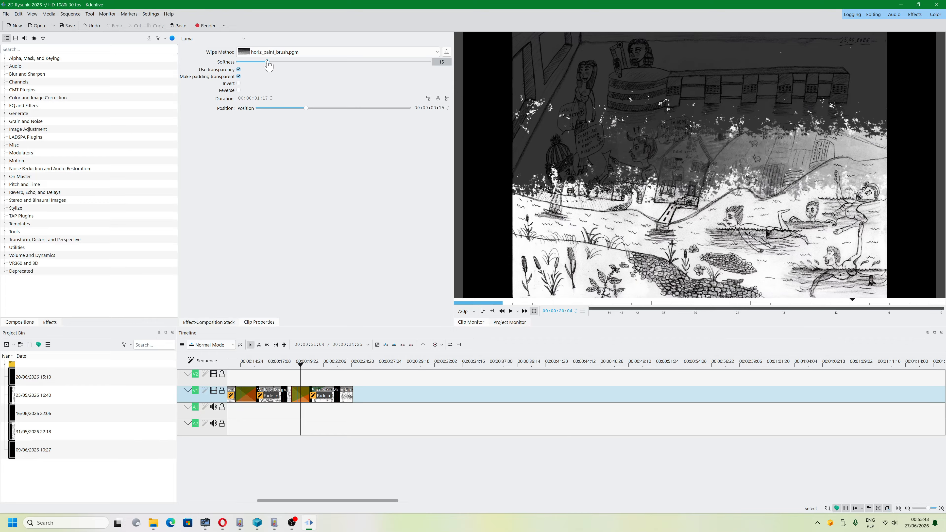
pyautogui.moveTo(272, 63); pyautogui.dragTo(331, 67)
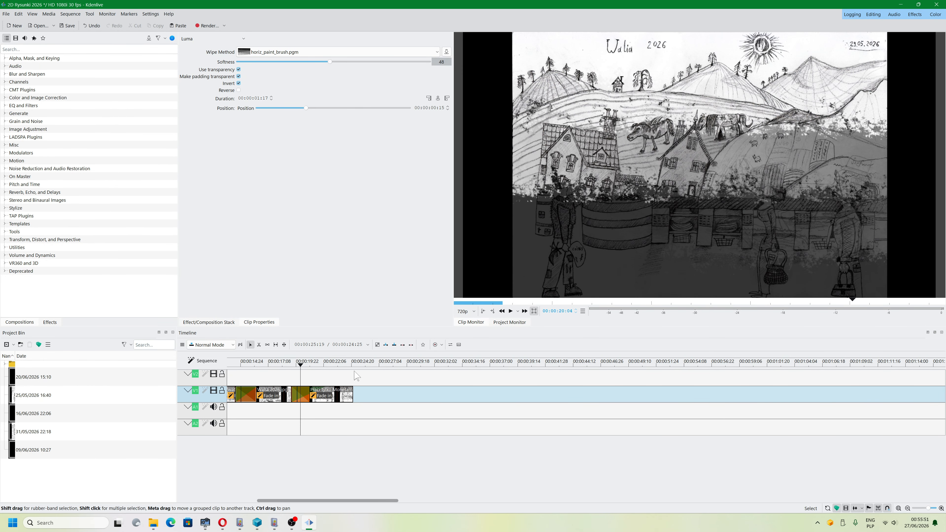
# Return the playhead to the beginning of the sequence and save the project.
pyautogui.moveTo(302, 363); pyautogui.dragTo(222, 375)
pyautogui.scroll(4, 288, 408)
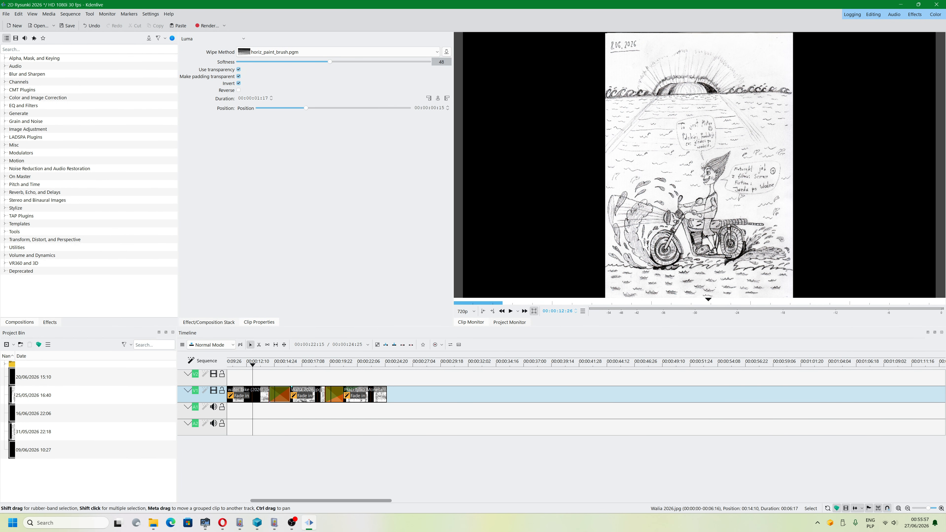
pyautogui.moveTo(371, 366); pyautogui.dragTo(230, 376)
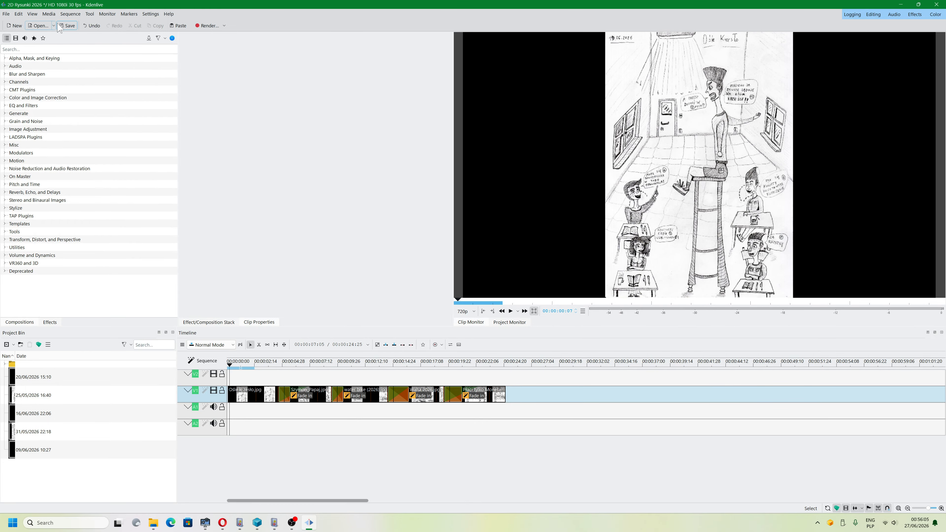
pyautogui.click(69, 25)
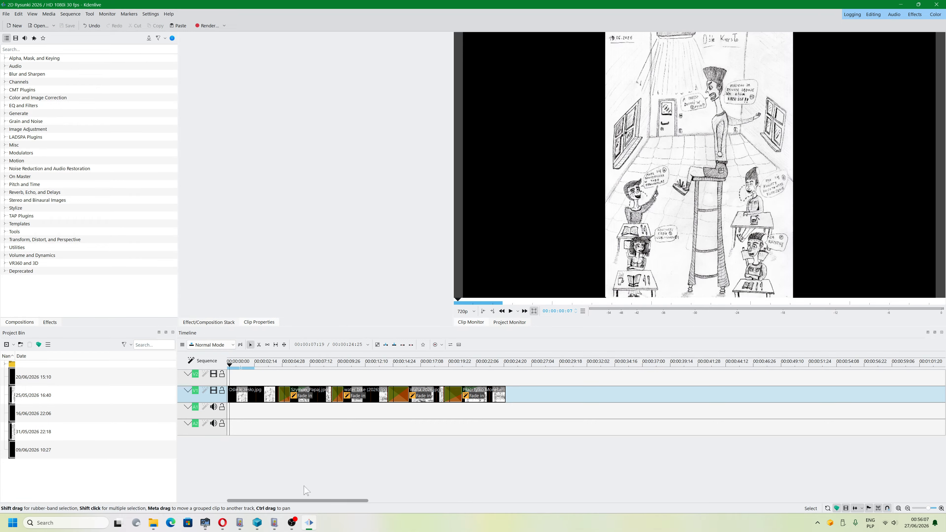
# Switch to Opera and browse the Kdenlive Library Clips and Kdenlive Effect Templates categories of the KDE Store.
pyautogui.click(223, 522)
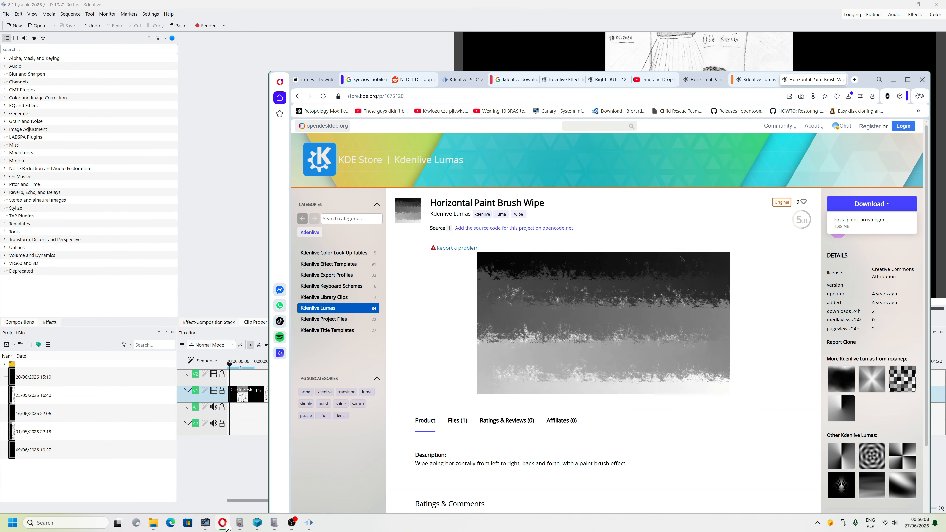
pyautogui.click(346, 300)
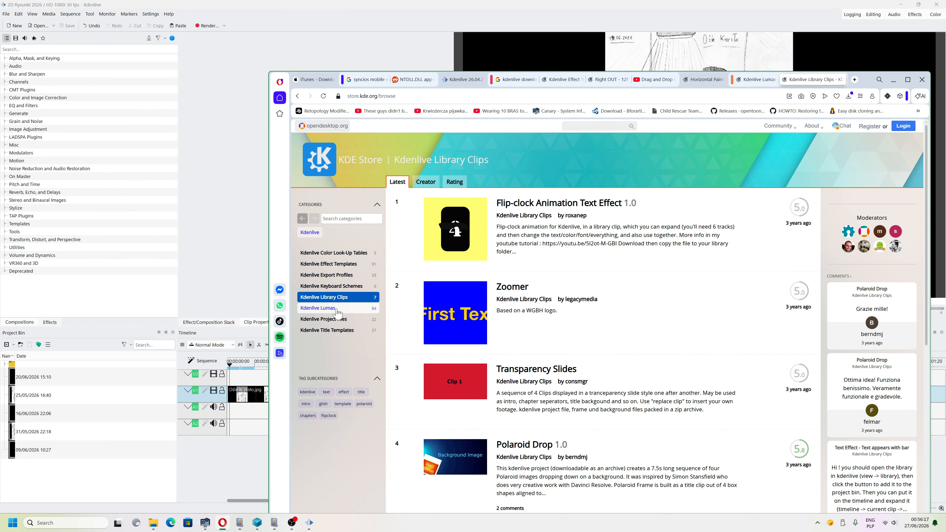
pyautogui.click(351, 265)
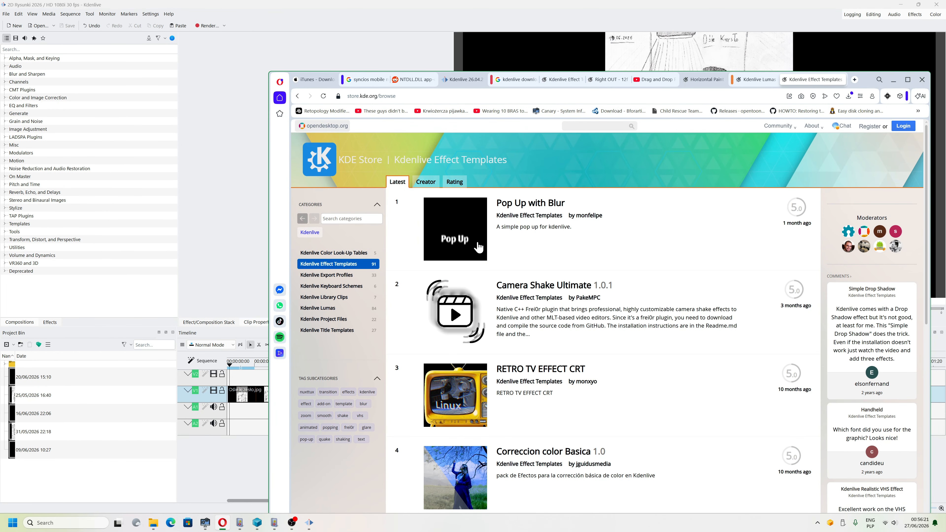
pyautogui.scroll(-2, 495, 365)
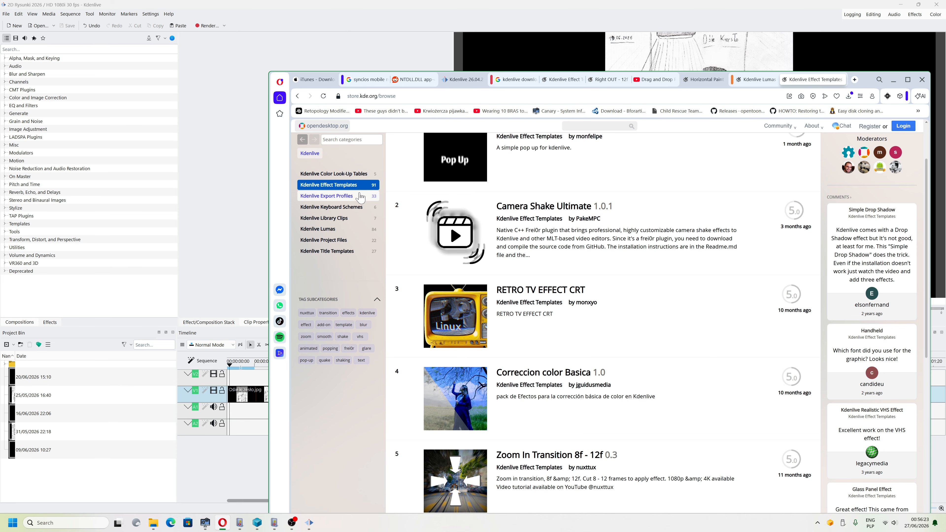
pyautogui.scroll(2, 474, 329)
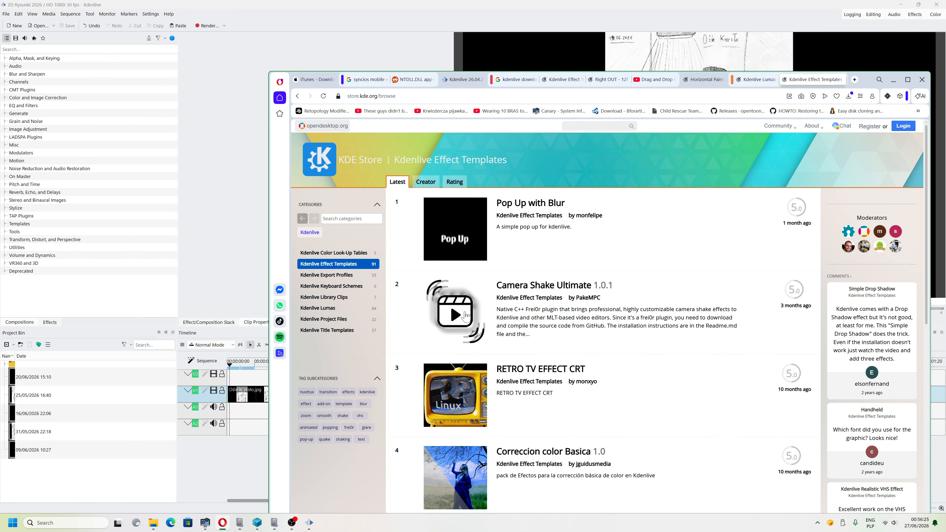
# Open the Photo lens style wipe from the Kdenlive Lumas category and download lens-3.pgm.
pyautogui.click(334, 312)
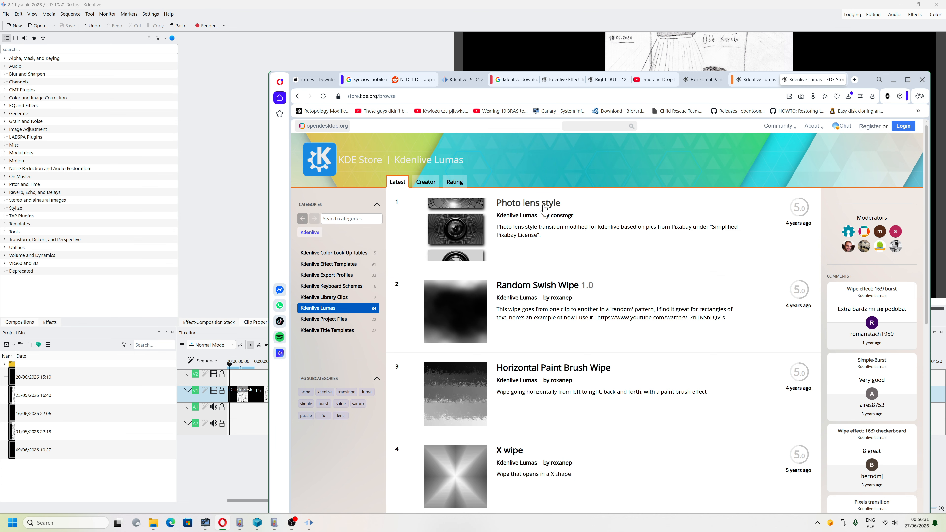
pyautogui.click(536, 211)
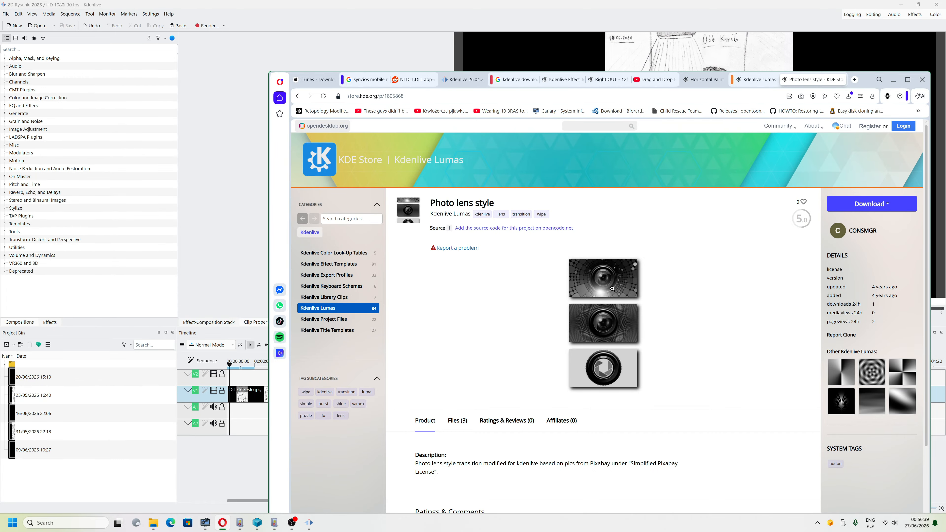
pyautogui.click(876, 206)
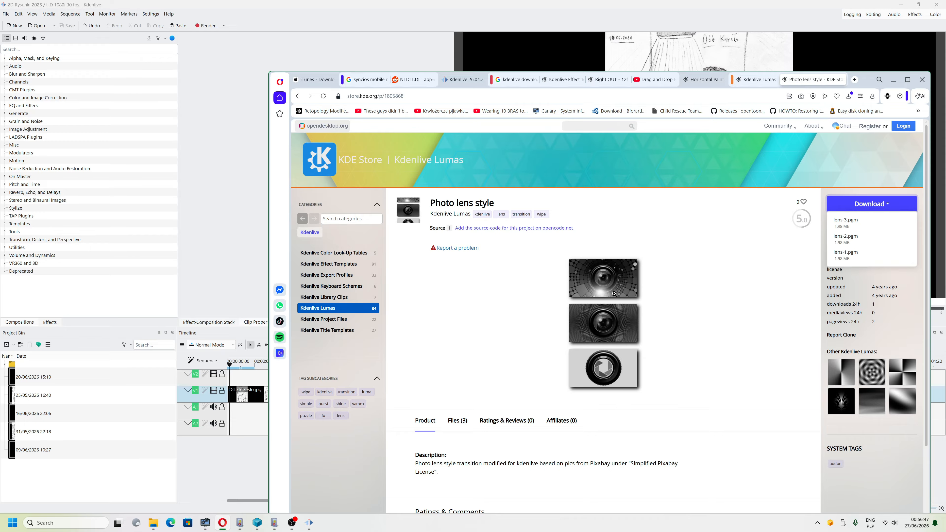
pyautogui.click(848, 225)
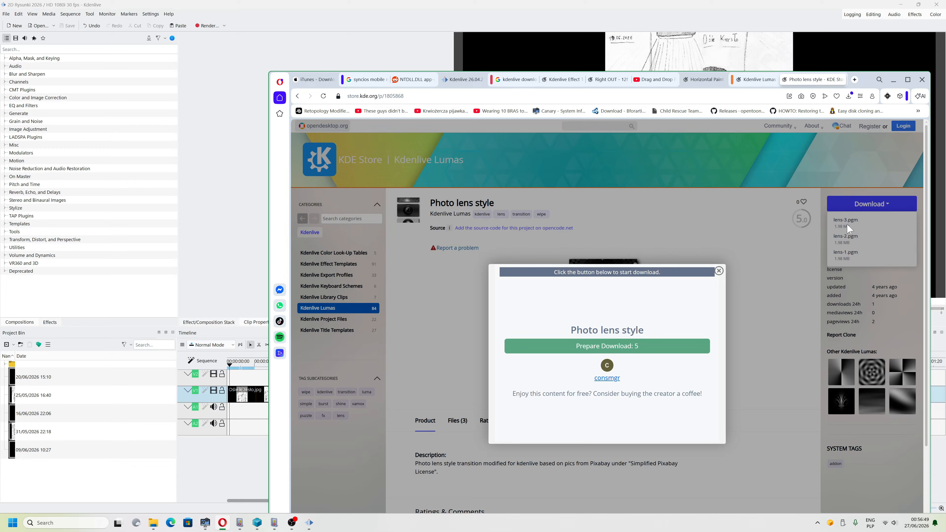
pyautogui.click(628, 352)
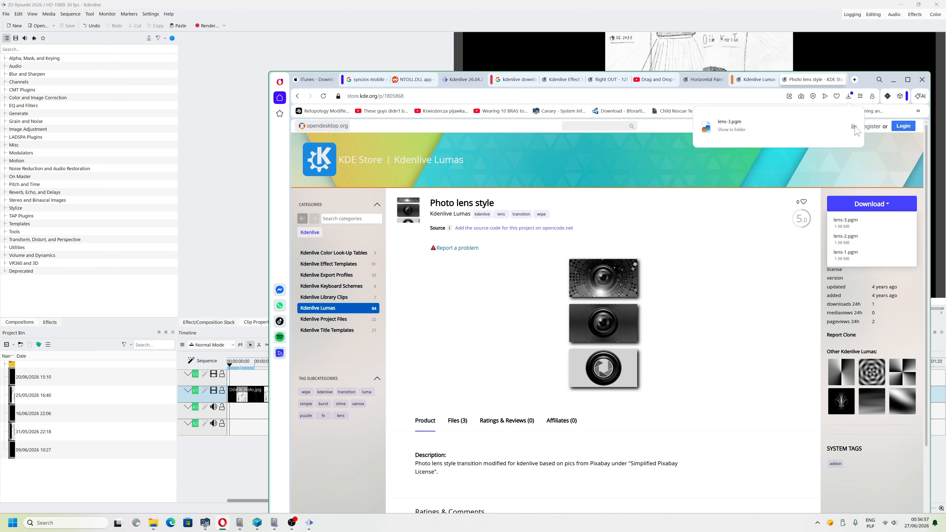
# Download the remaining Photo lens style files, lens-2.pgm and lens-1.pgm.
pyautogui.click(848, 238)
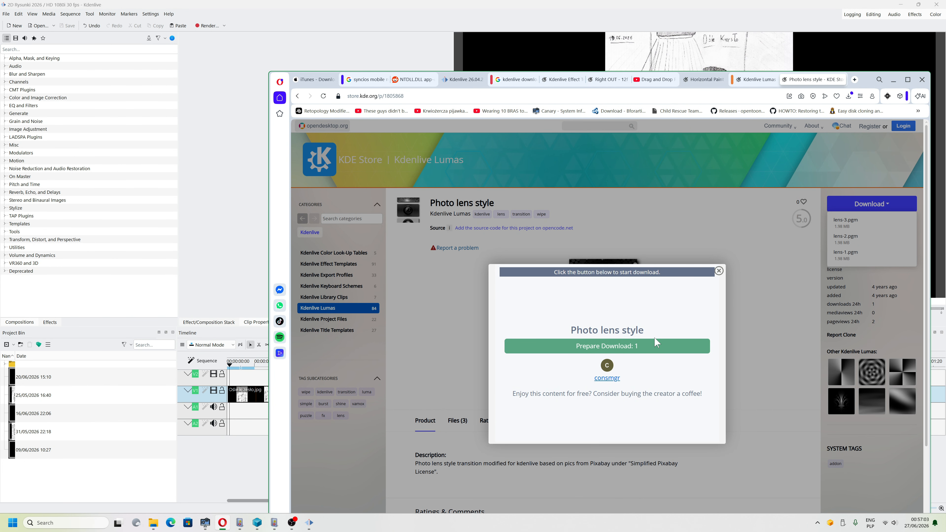
pyautogui.click(646, 346)
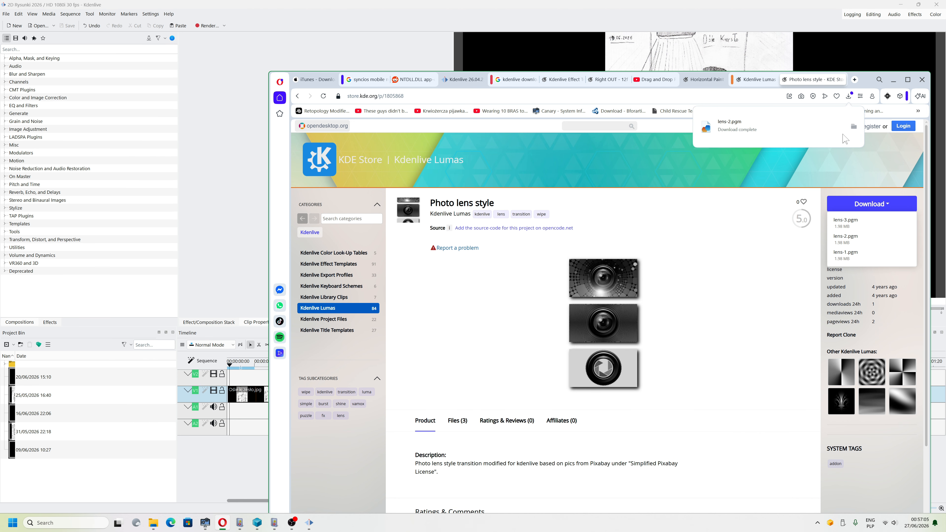
pyautogui.click(856, 255)
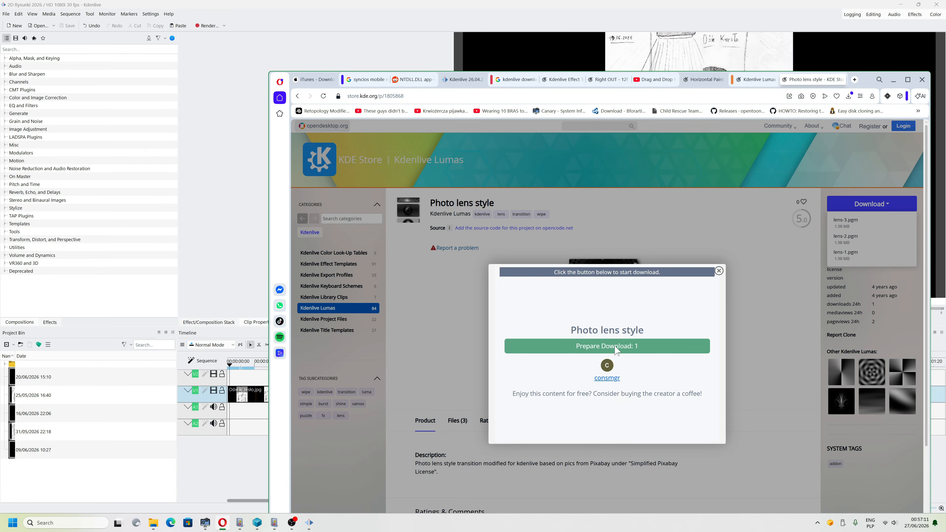
pyautogui.click(639, 346)
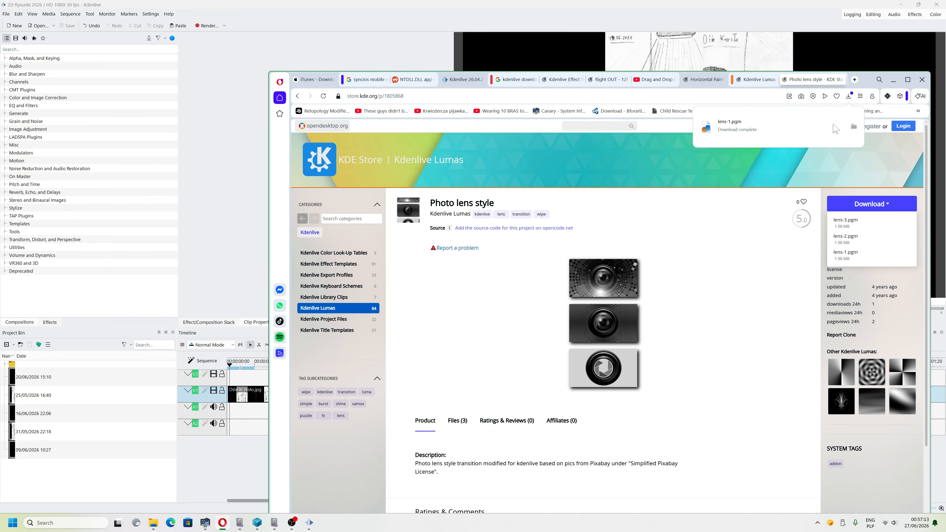
# Show the downloaded files in the Downloads folder and copy lens-1.pgm, lens-2.pgm and lens-3.pgm.
pyautogui.click(854, 126)
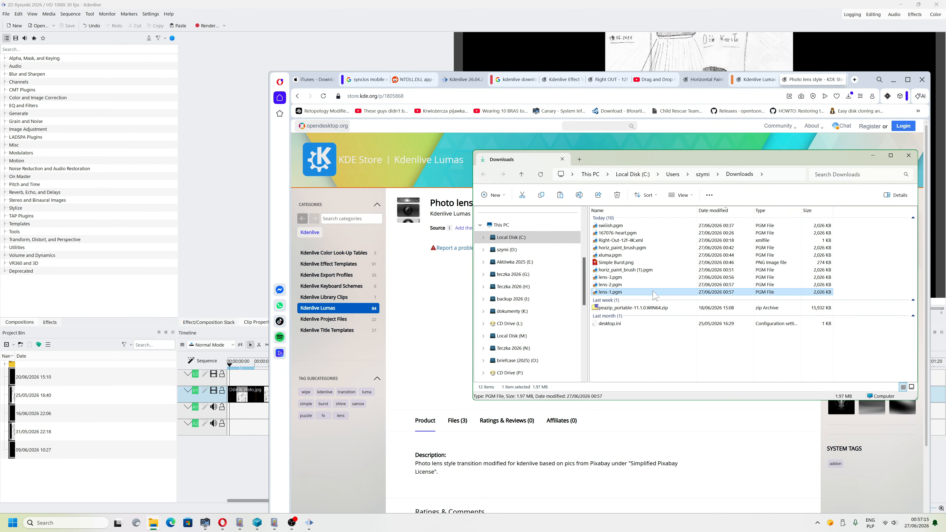
pyautogui.moveTo(629, 300); pyautogui.dragTo(618, 280)
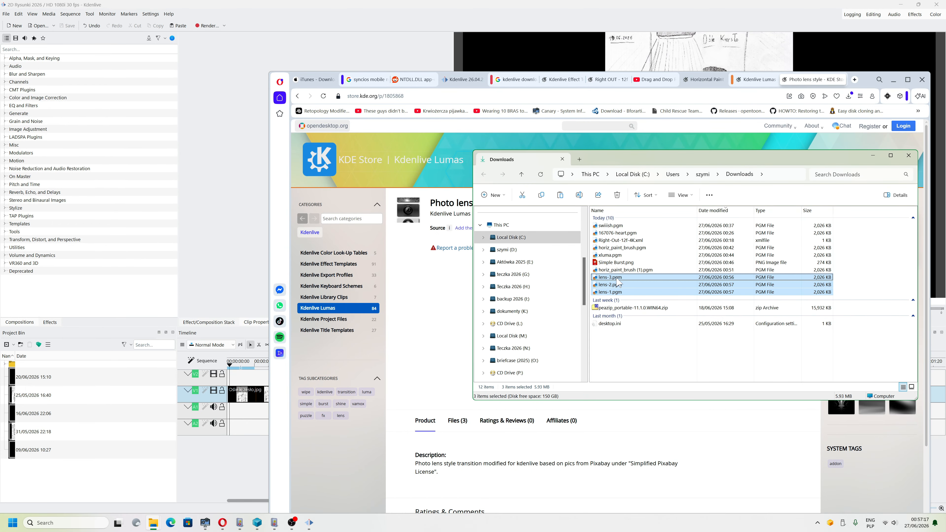
pyautogui.rightClick(616, 279)
pyautogui.click(641, 211)
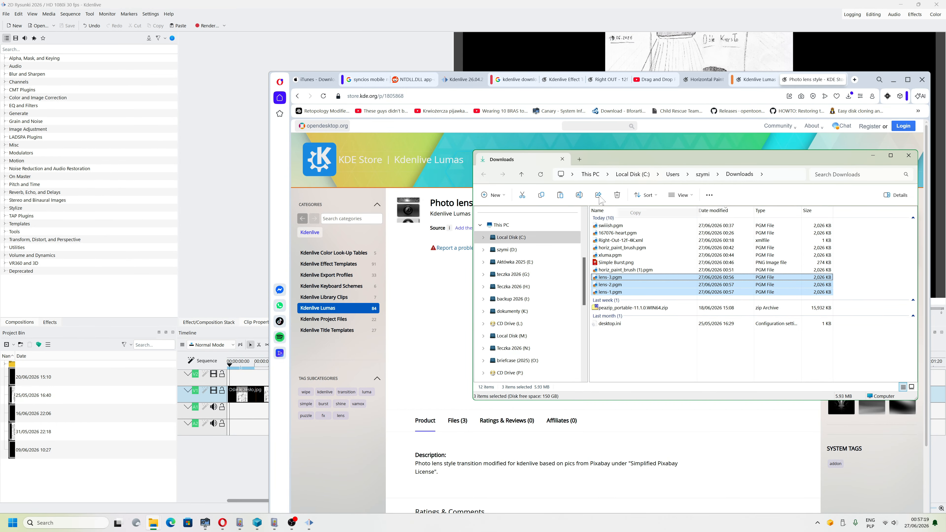
# Examine the Open-Shell Menu settings for the skin, menu look, main menu, start menu style and start button.
pyautogui.click(4, 504)
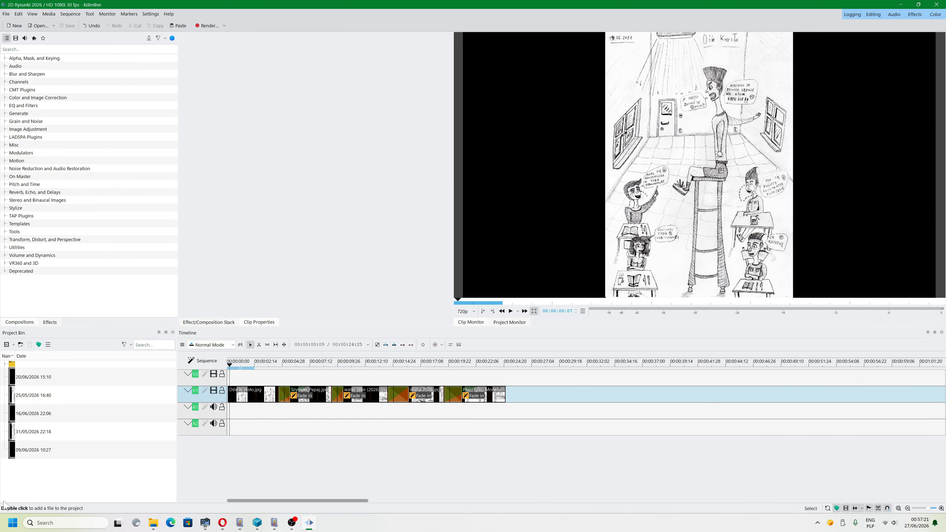
pyautogui.click(12, 522)
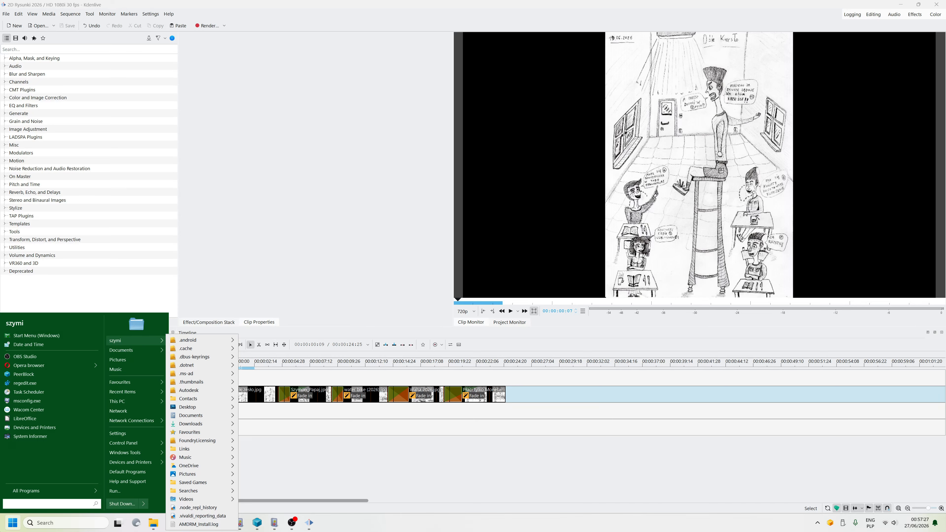
pyautogui.click(12, 522)
pyautogui.rightClick(13, 522)
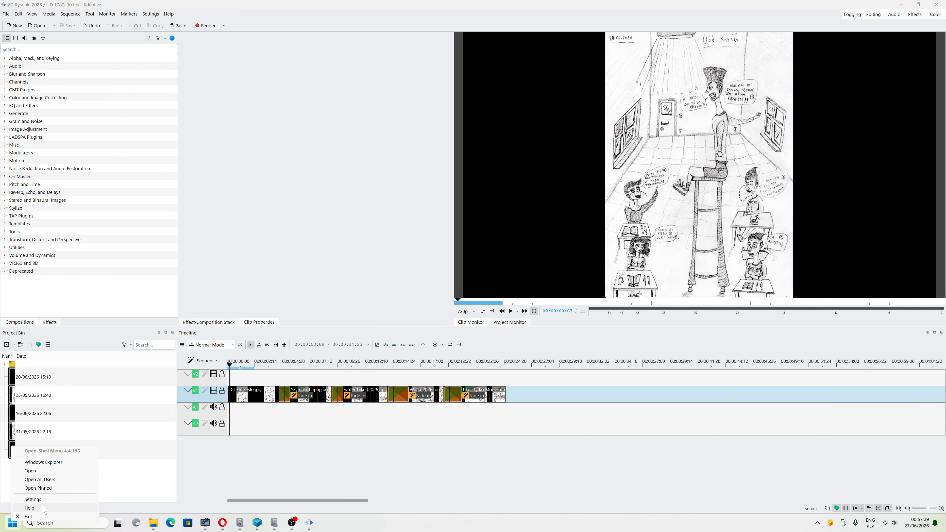
pyautogui.click(41, 500)
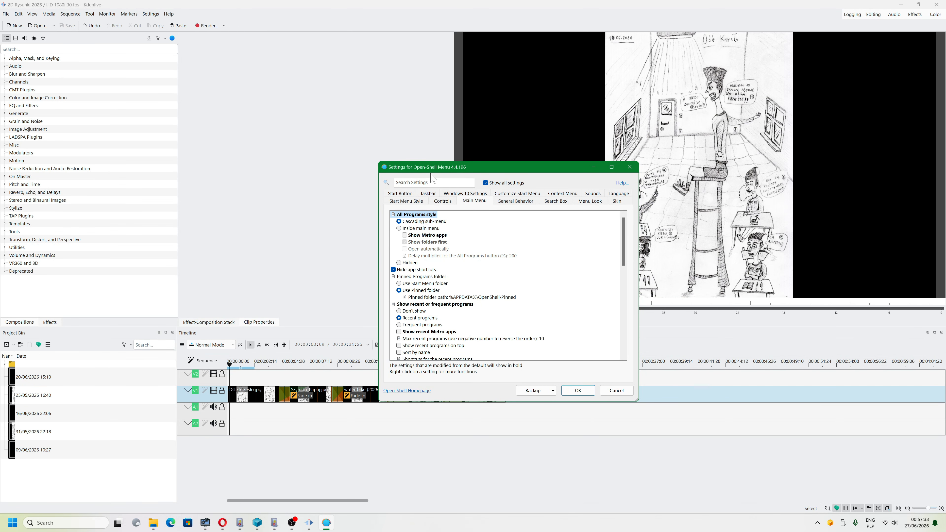
pyautogui.click(618, 202)
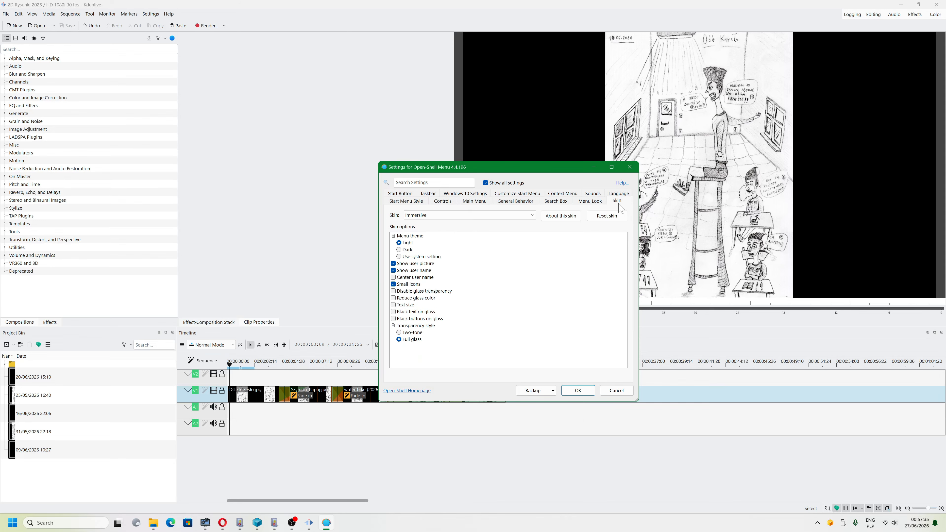
pyautogui.click(594, 204)
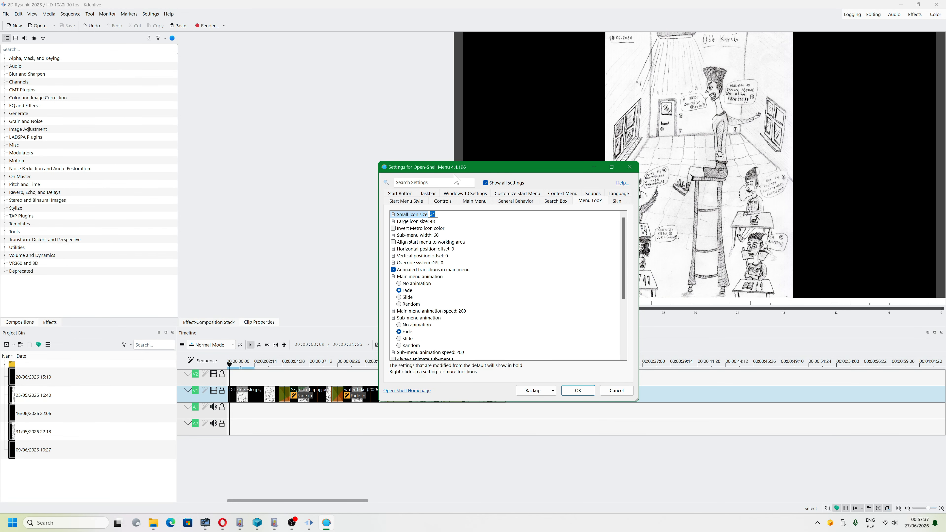
pyautogui.click(480, 203)
pyautogui.click(405, 203)
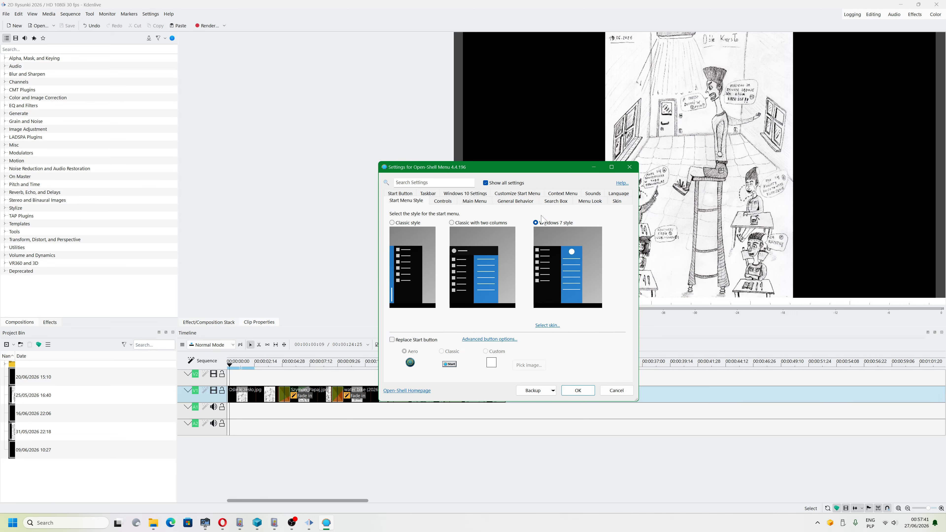
pyautogui.click(398, 195)
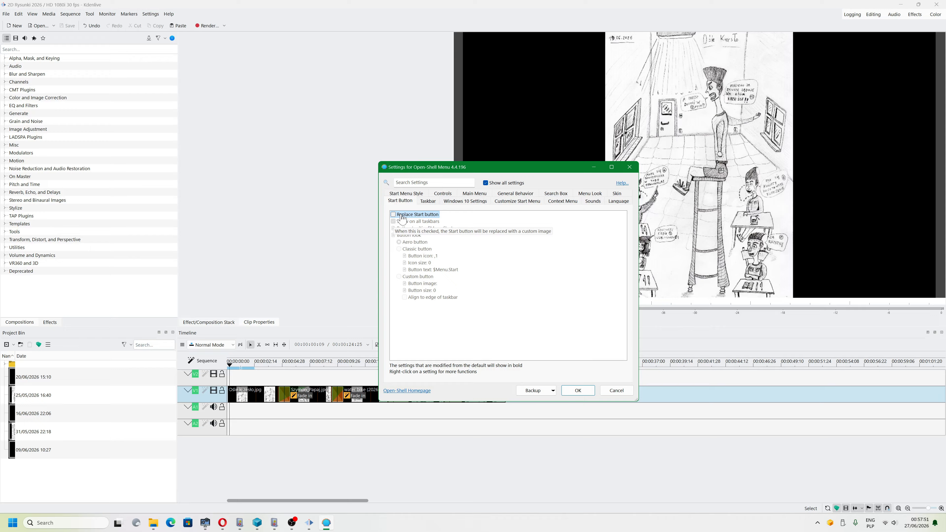
pyautogui.click(620, 194)
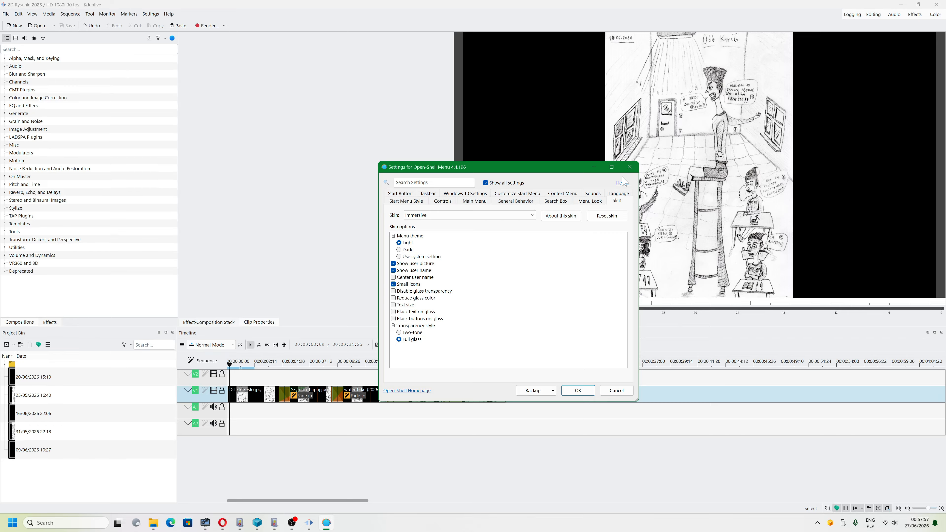
pyautogui.click(630, 167)
# Open the personal user folder and check the hidden files and folders setting in Folder Options.
pyautogui.press('super')
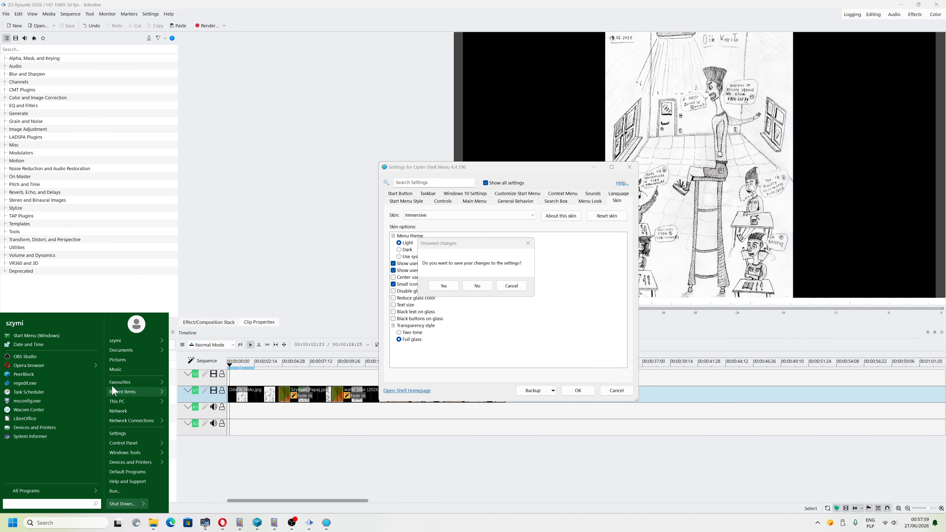
pyautogui.click(131, 341)
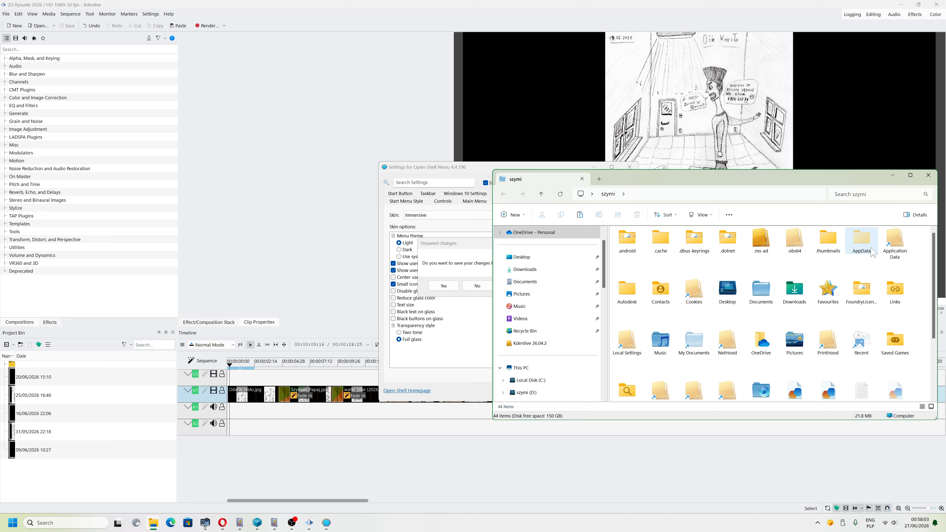
pyautogui.click(729, 214)
pyautogui.click(697, 319)
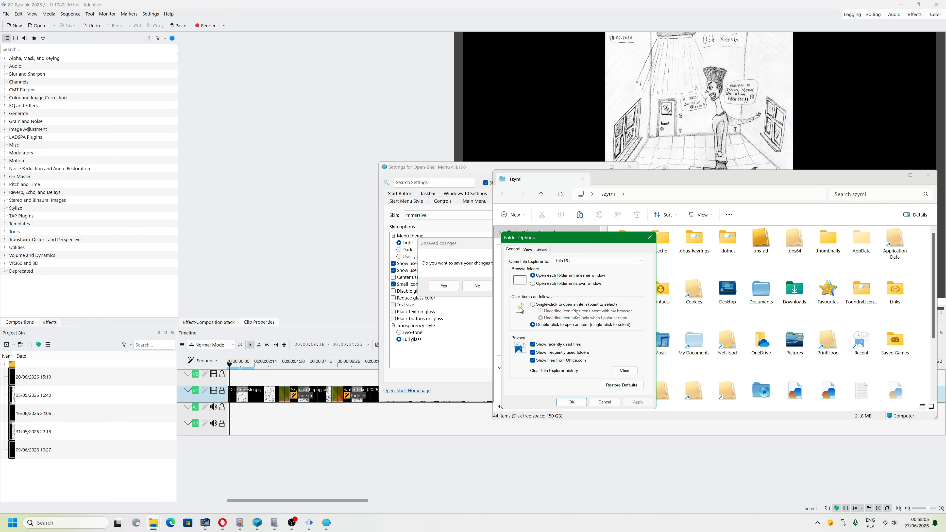
pyautogui.click(527, 249)
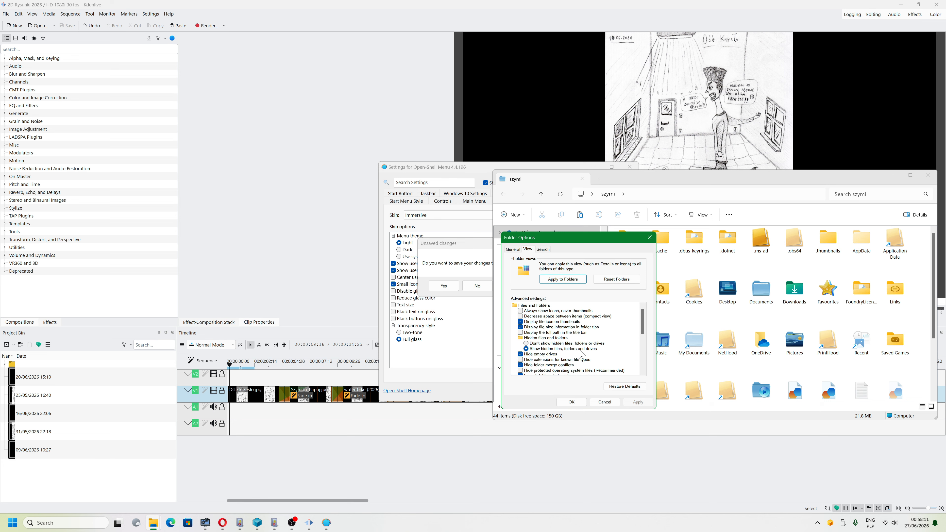
pyautogui.scroll(-1, 645, 328)
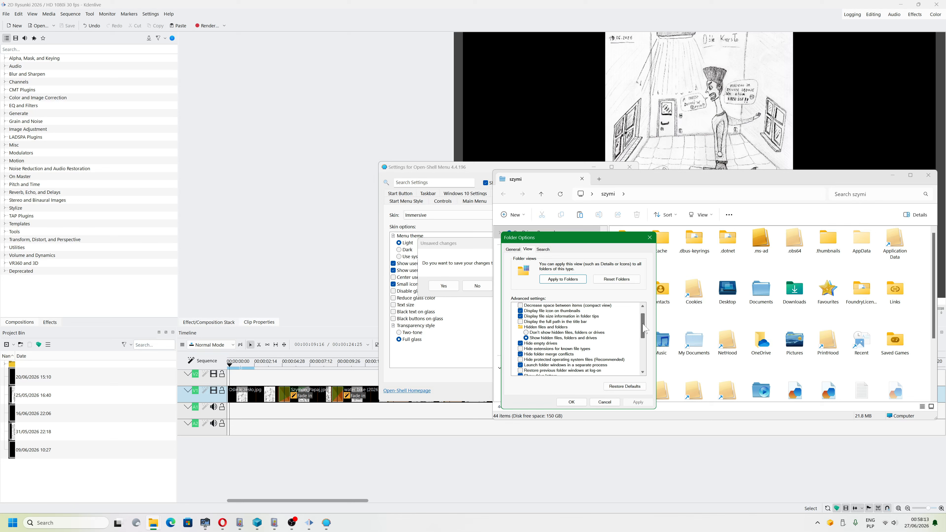
pyautogui.scroll(3, 645, 328)
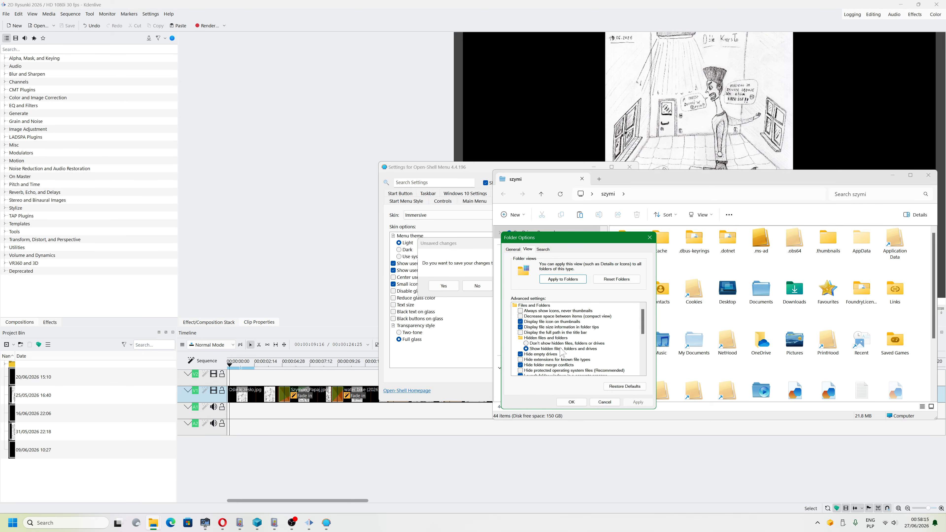
pyautogui.click(649, 237)
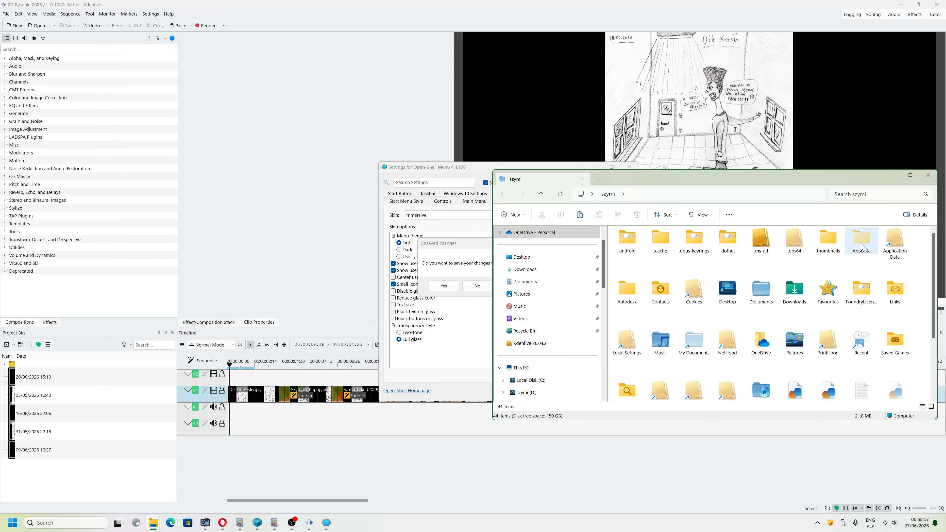
# Go to the AppData\Local\kdenlive\lumas\HD folder inside the personal user folder.
pyautogui.doubleClick(863, 241)
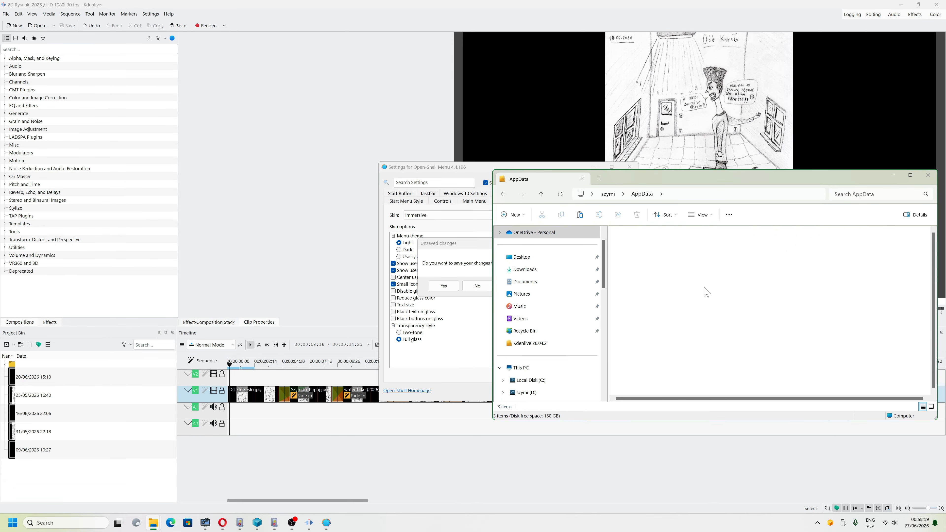
pyautogui.doubleClick(627, 239)
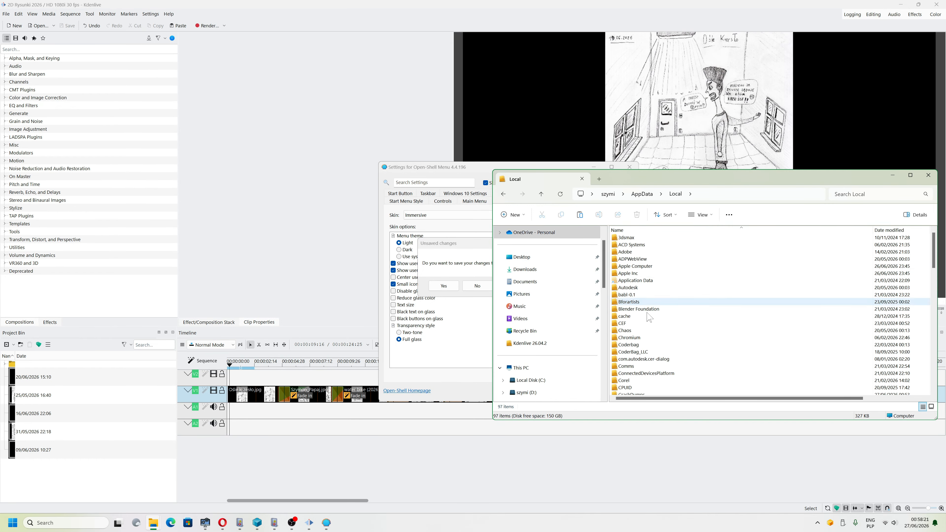
pyautogui.scroll(-3, 657, 335)
pyautogui.scroll(-2, 657, 342)
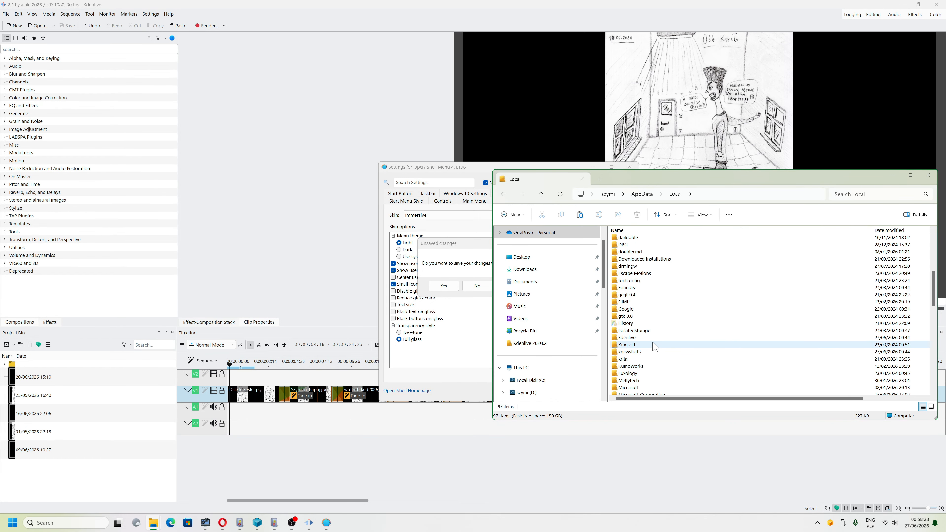
pyautogui.doubleClick(626, 338)
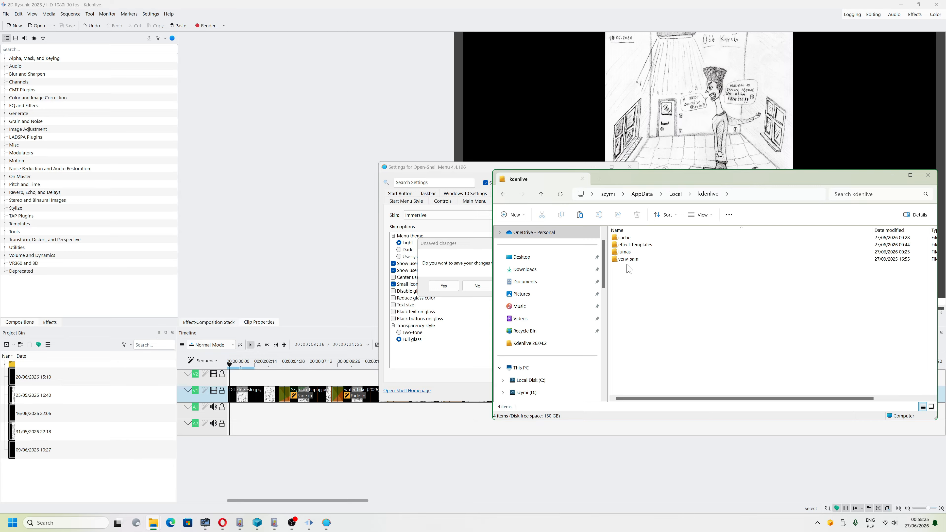
pyautogui.doubleClick(630, 252)
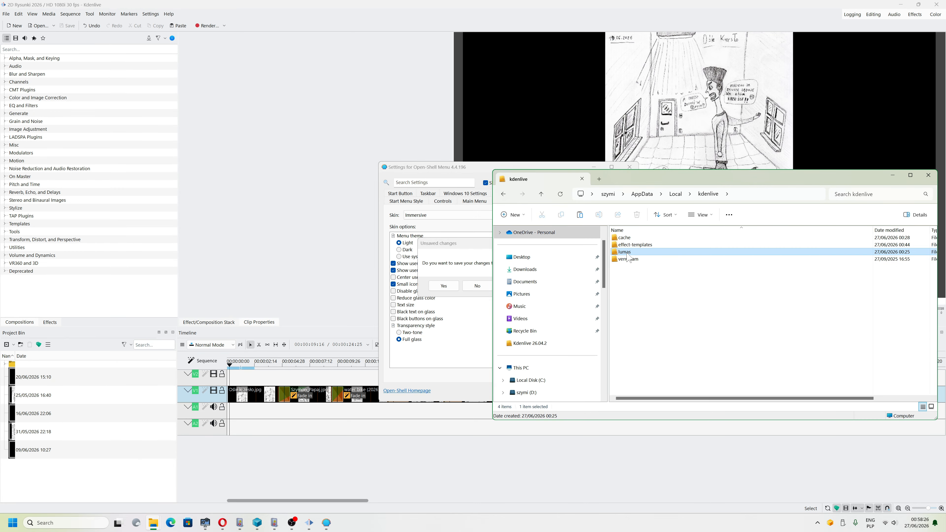
pyautogui.rightClick(672, 282)
pyautogui.doubleClick(621, 238)
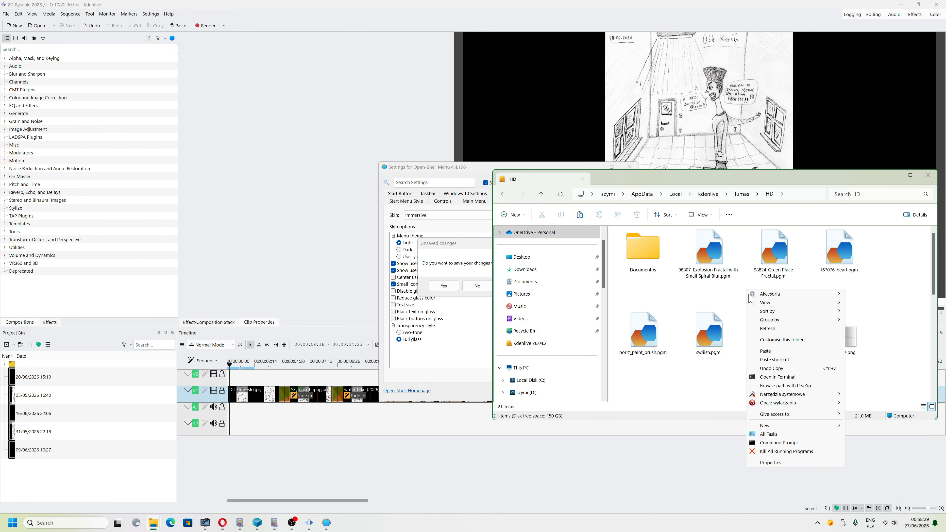
# Paste lens-1.pgm, lens-2.pgm and lens-3.pgm into the lumas HD folder and close the folder window.
pyautogui.rightClick(739, 295)
pyautogui.click(747, 356)
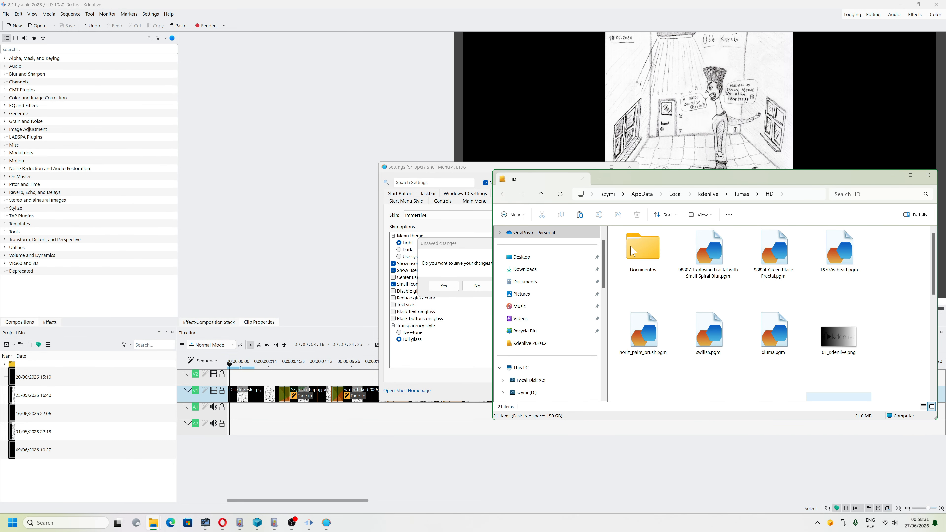
pyautogui.rightClick(753, 297)
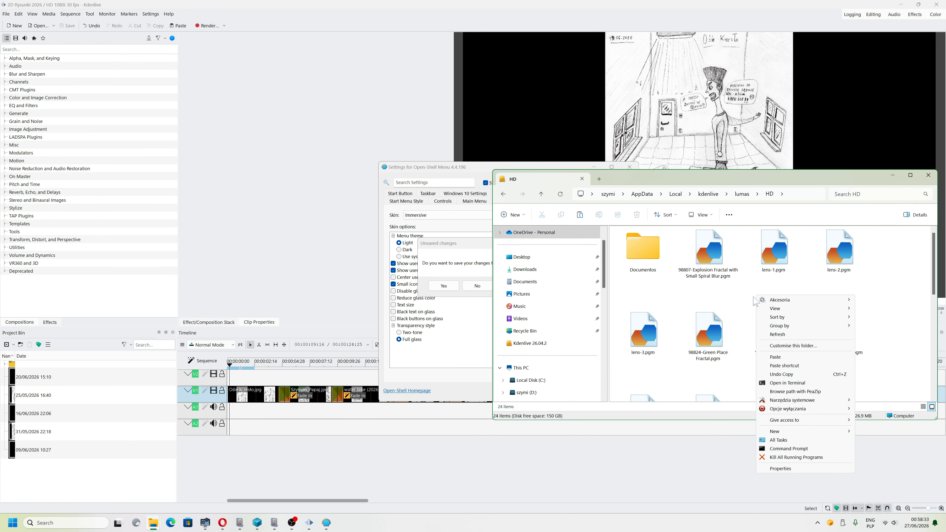
pyautogui.click(928, 175)
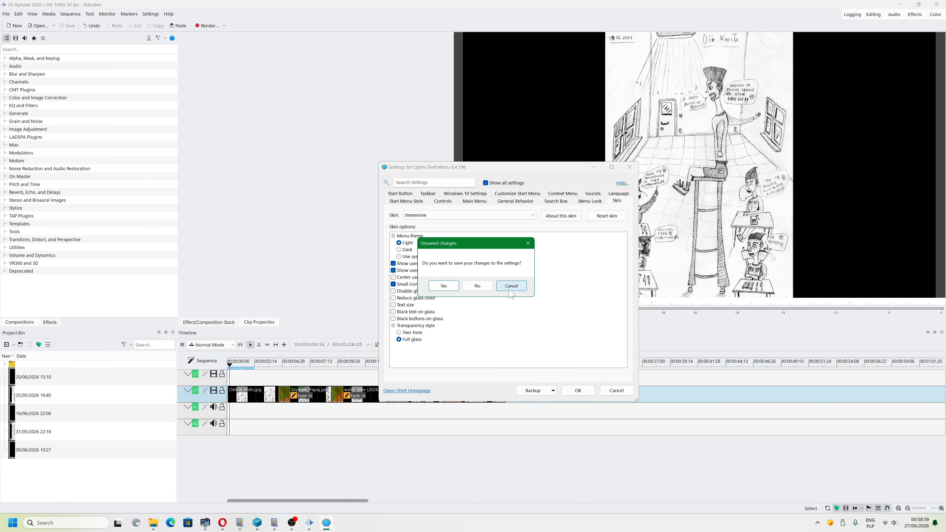
# Close the Open-Shell Menu settings without saving the changes.
pyautogui.click(516, 288)
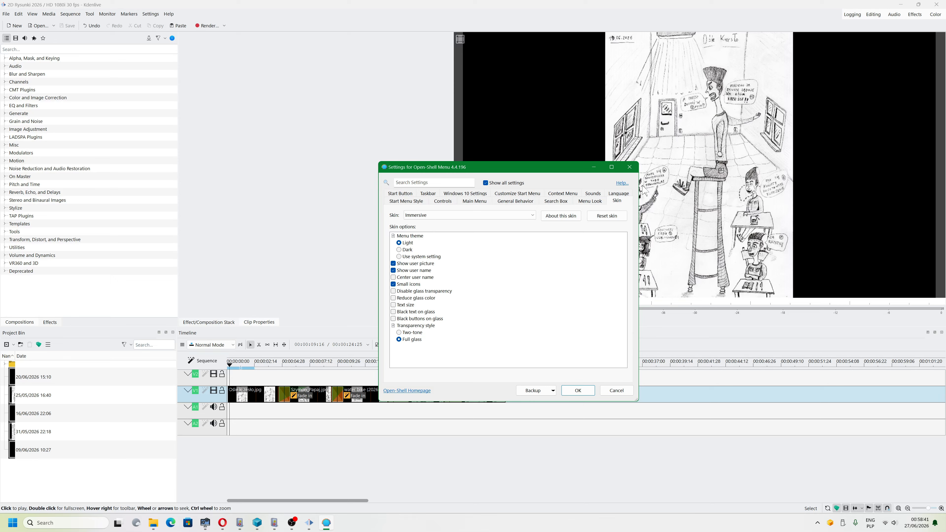
pyautogui.click(629, 166)
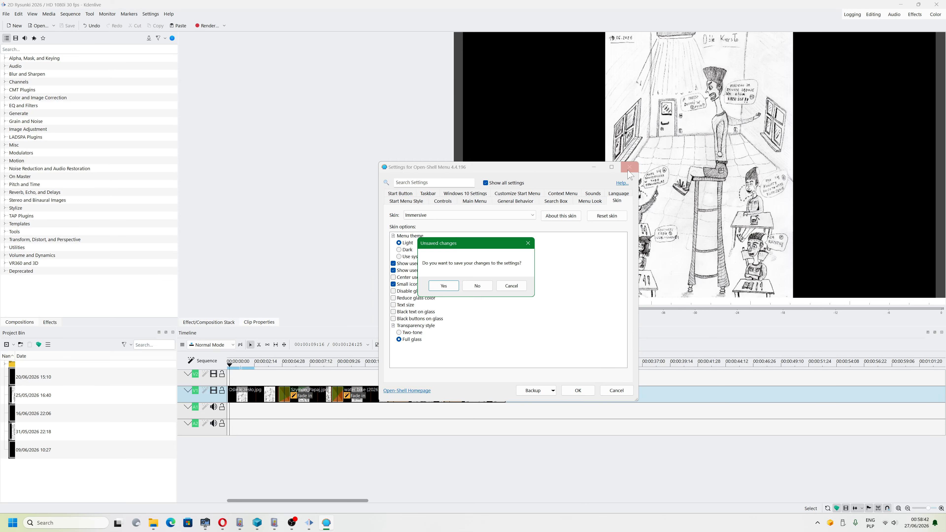
pyautogui.click(470, 292)
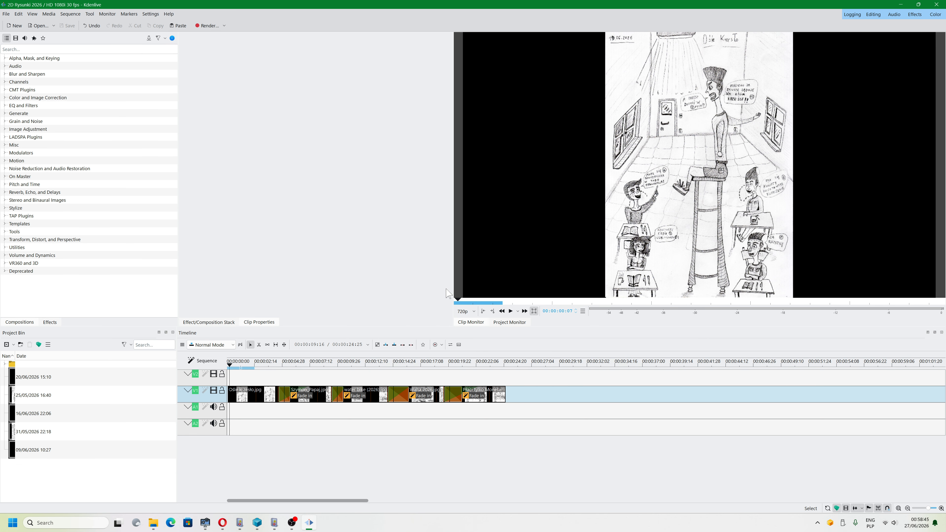
# Scrub the Kdenlive timeline to the end of the image sequence and return the playhead to the start.
pyautogui.moveTo(476, 387)
pyautogui.mouseDown()
pyautogui.moveTo(371, 368)
pyautogui.moveTo(266, 367)
pyautogui.moveTo(507, 380)
pyautogui.mouseUp()
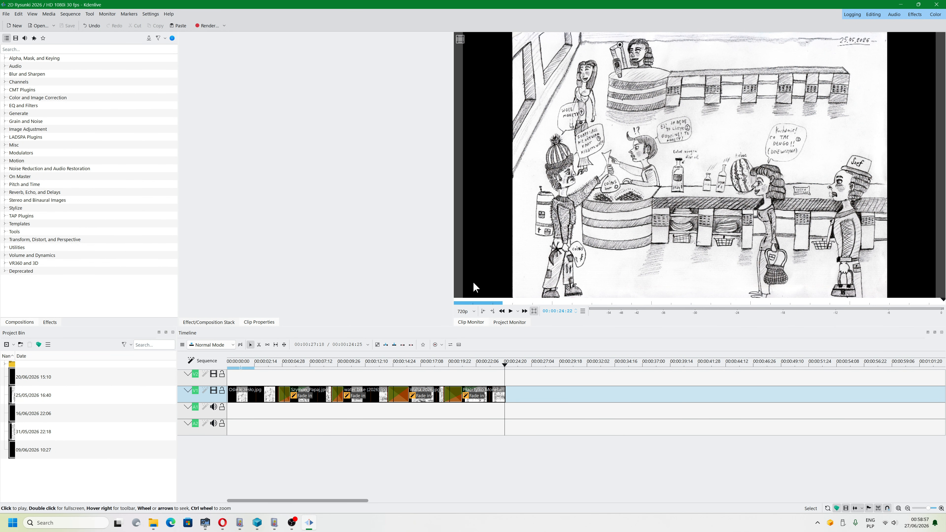
pyautogui.moveTo(309, 376); pyautogui.dragTo(173, 377)
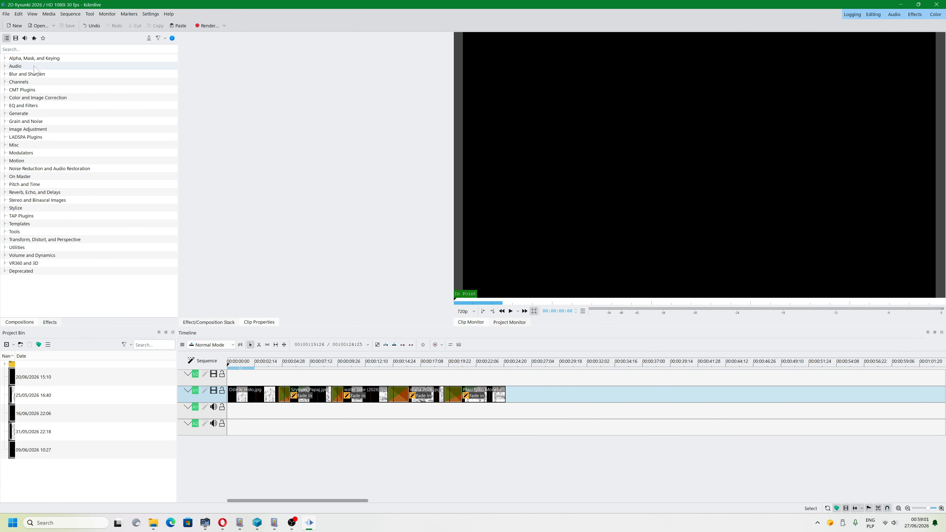
pyautogui.click(6, 14)
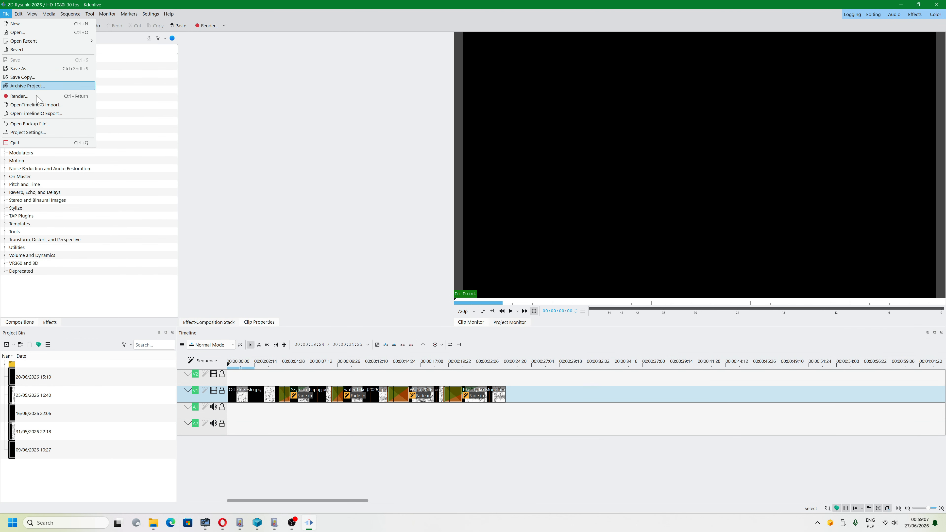
# Switch to OBS and view the Gain and Noise Suppression filter settings of the Mic/Aux audio source.
pyautogui.click(293, 522)
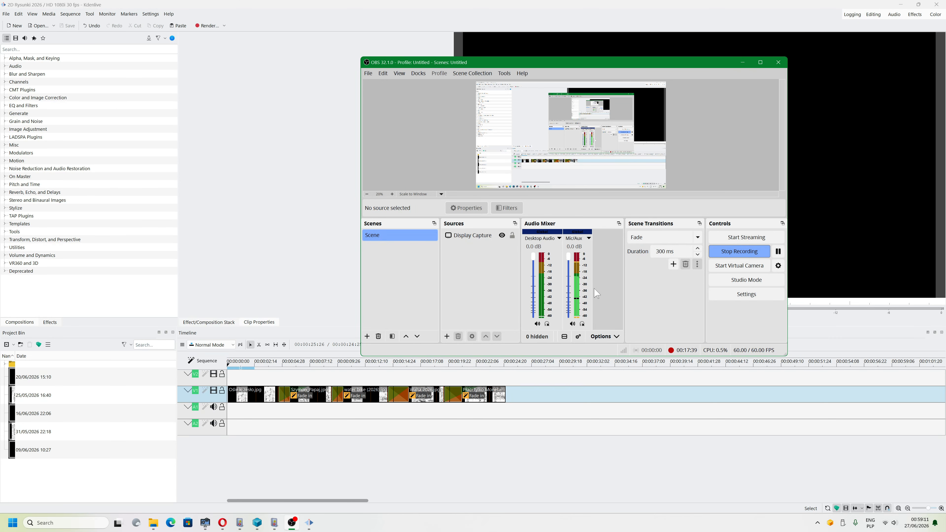
pyautogui.click(586, 239)
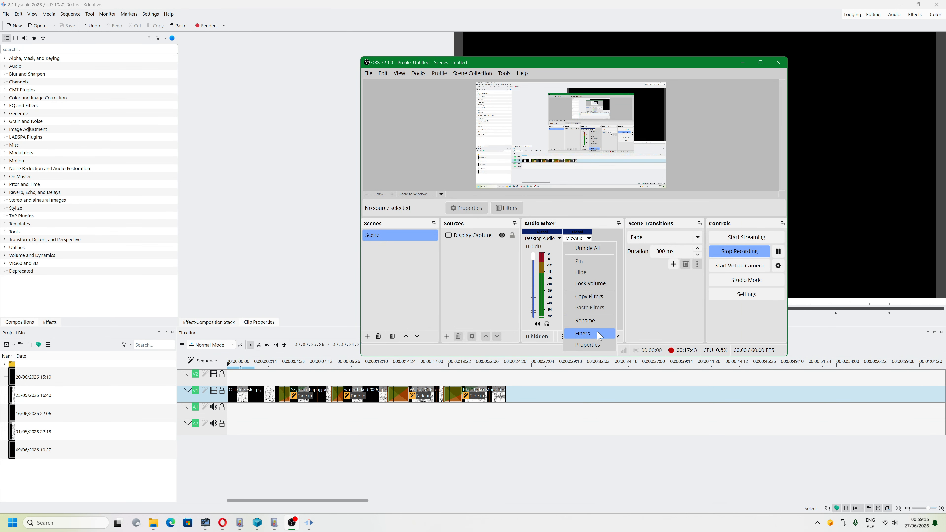
pyautogui.click(583, 334)
pyautogui.click(445, 100)
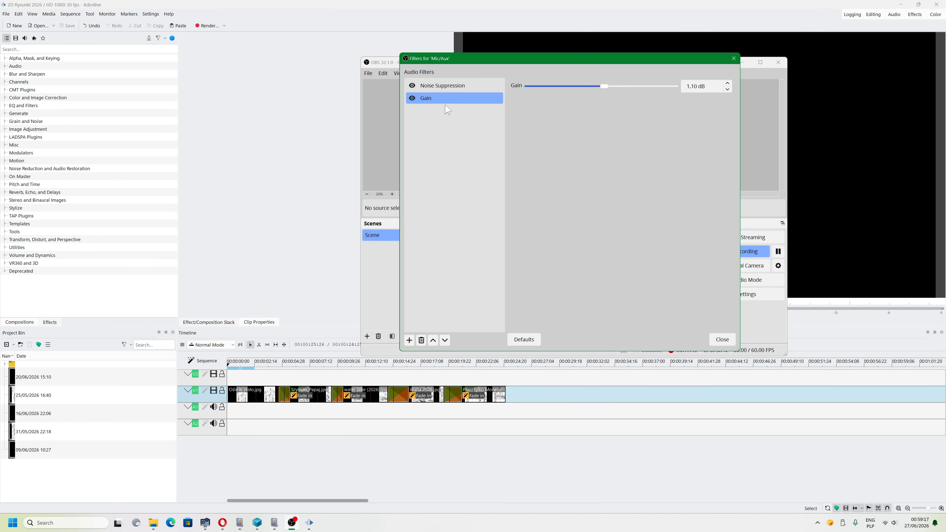
pyautogui.click(470, 86)
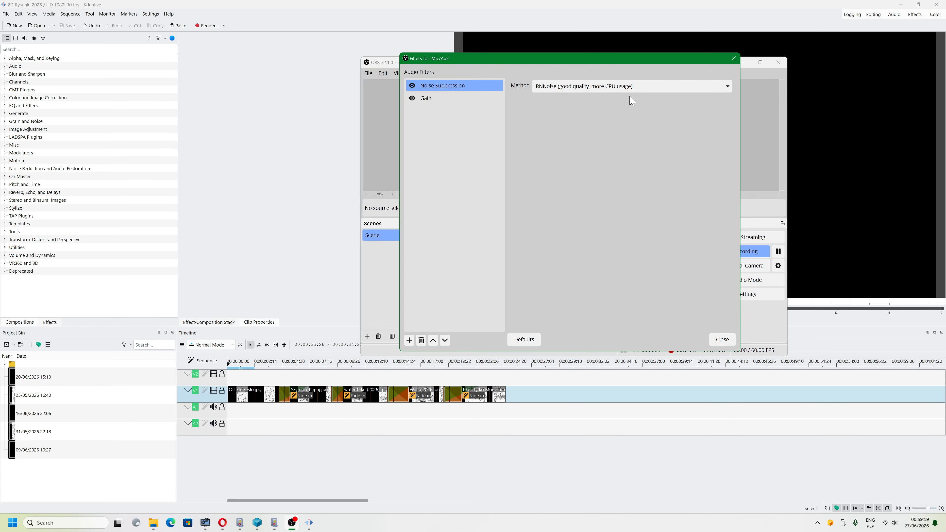
# Close the audio filters, examine the OBS recording output settings including the encoder's bitrate and preset, and close the settings.
pyautogui.click(722, 339)
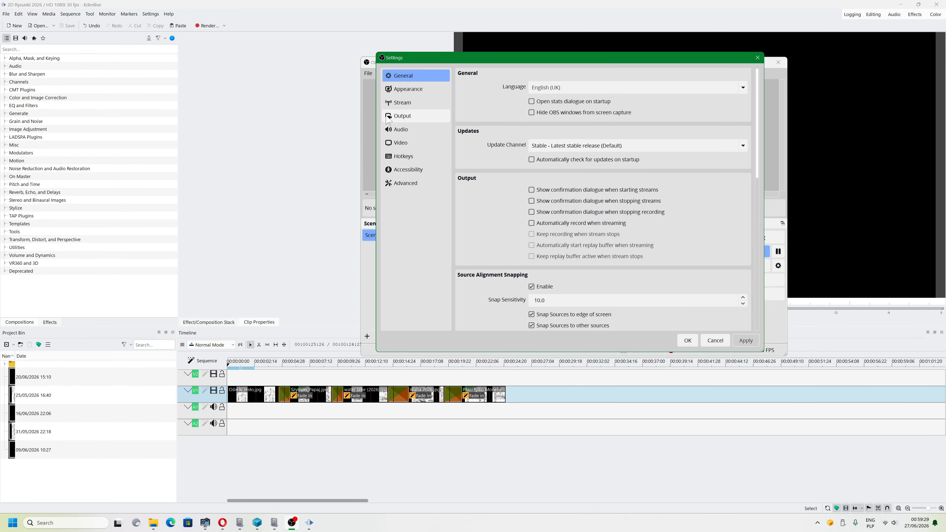
pyautogui.click(410, 123)
pyautogui.click(518, 94)
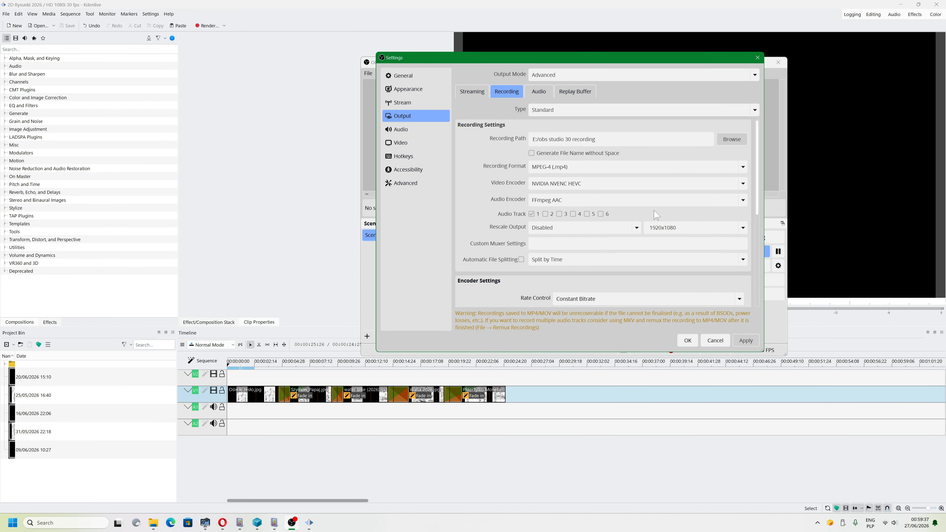
pyautogui.scroll(-3, 599, 237)
pyautogui.scroll(1, 607, 254)
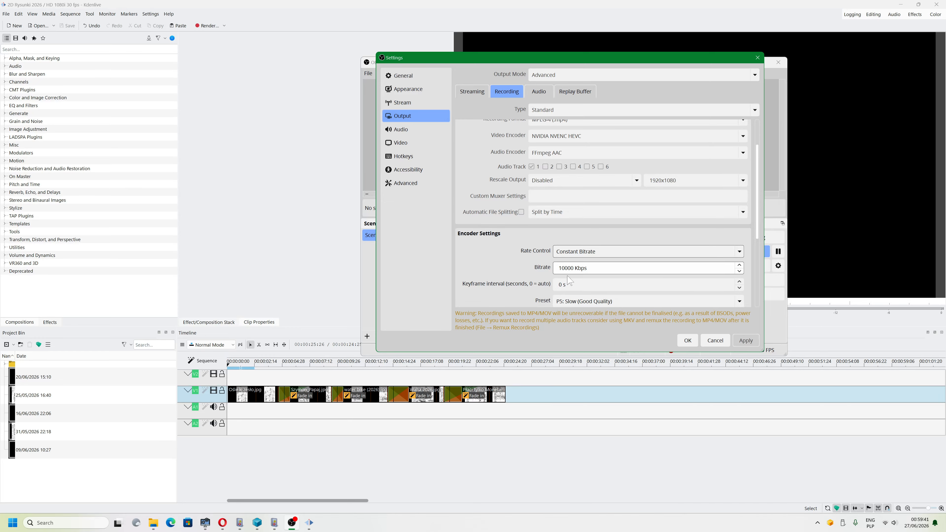
pyautogui.scroll(-1, 597, 287)
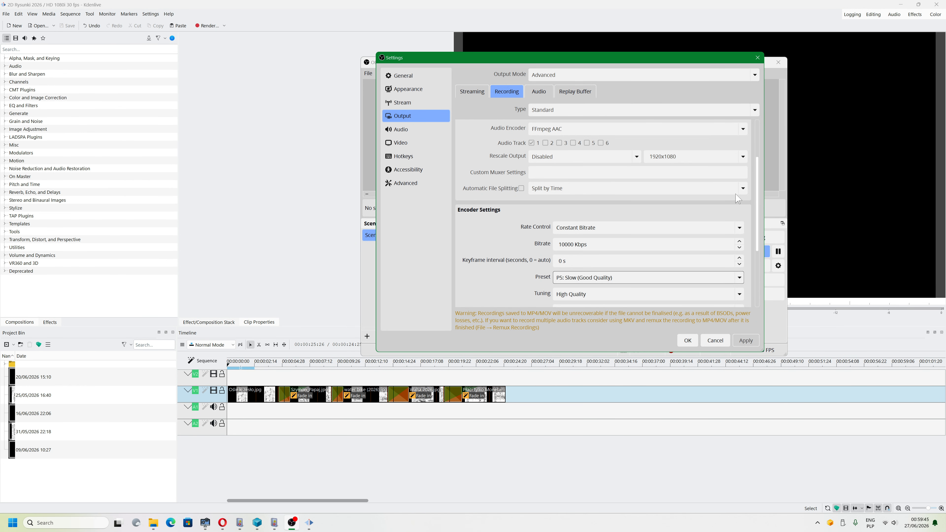
pyautogui.click(757, 60)
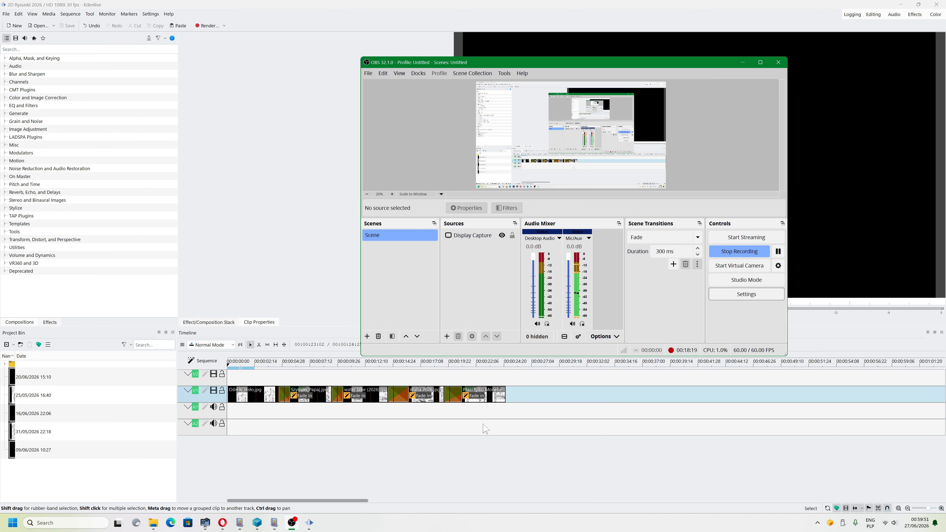
# Switch back to Kdenlive and scrub the timeline playhead back to 00:00:02:04, within the first image.
pyautogui.click(374, 443)
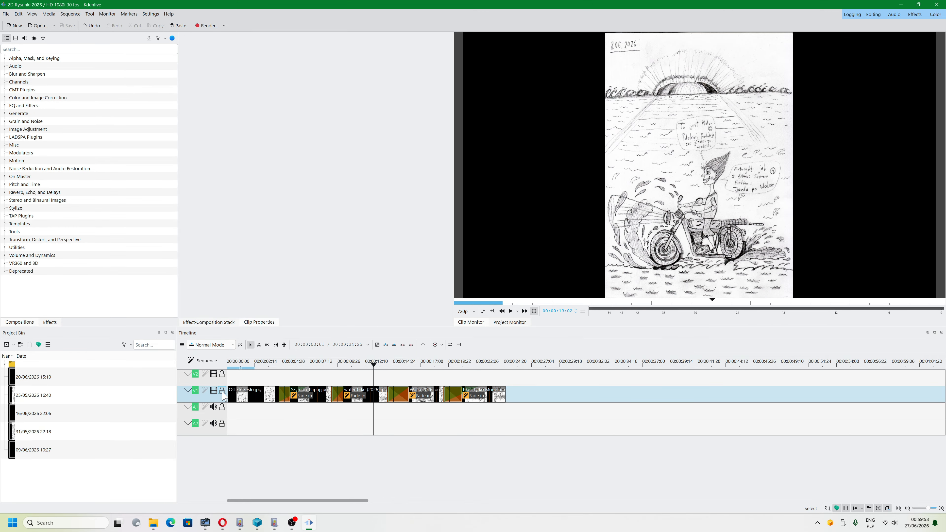
pyautogui.moveTo(370, 363); pyautogui.dragTo(251, 372)
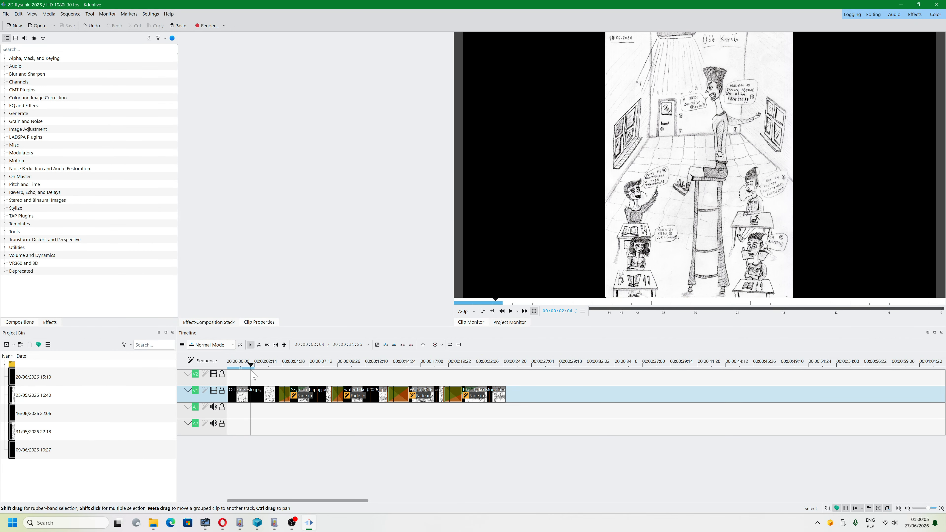